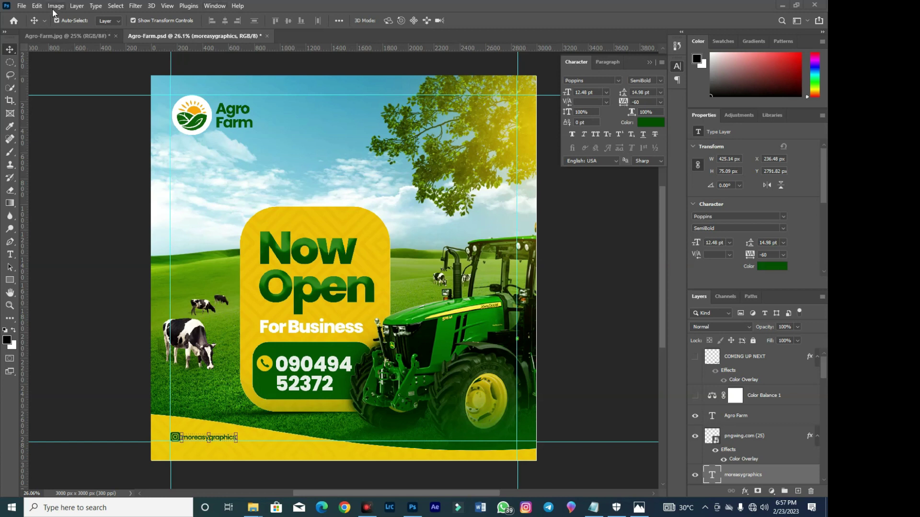
- Create a new 12 x 12 inch document at 300 pixels/inch with RGB color and a white background
click(21, 6)
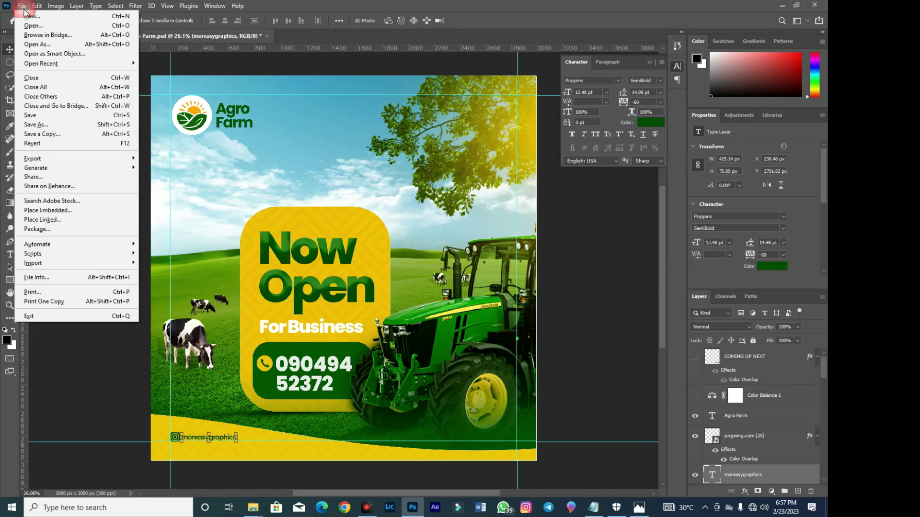
click(42, 15)
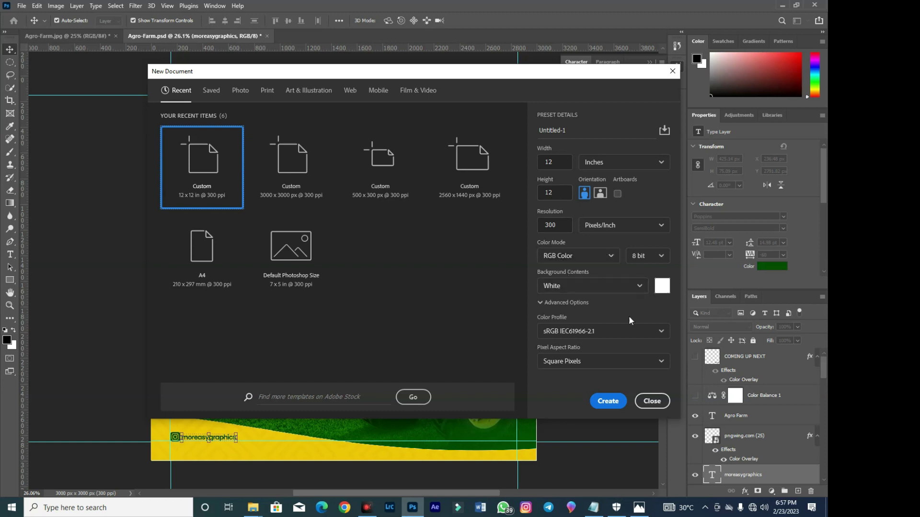
click(603, 402)
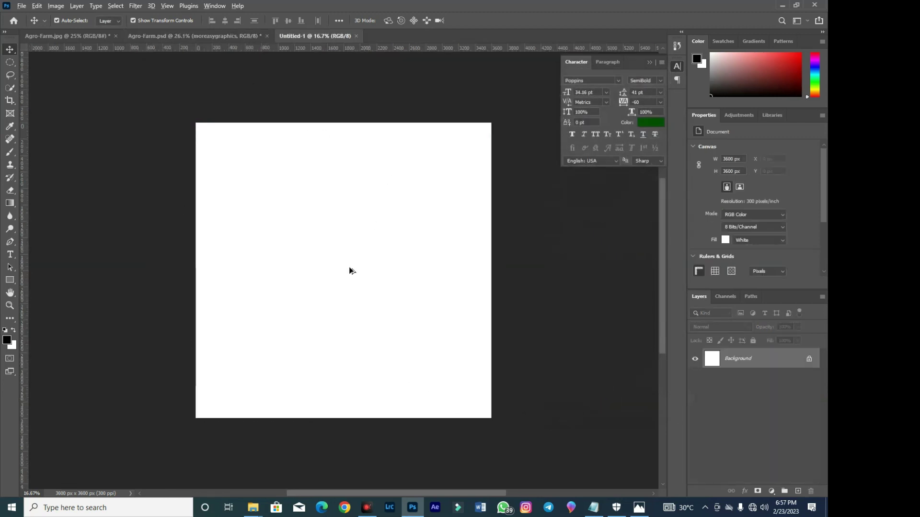
- Add a guide layout with 200 px margins on all four sides of the canvas
scroll(349, 271, up, 2)
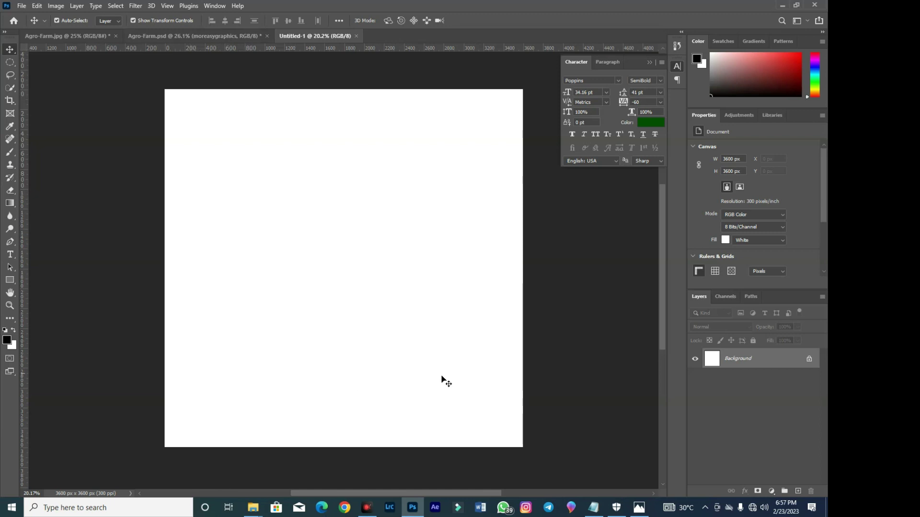
click(172, 7)
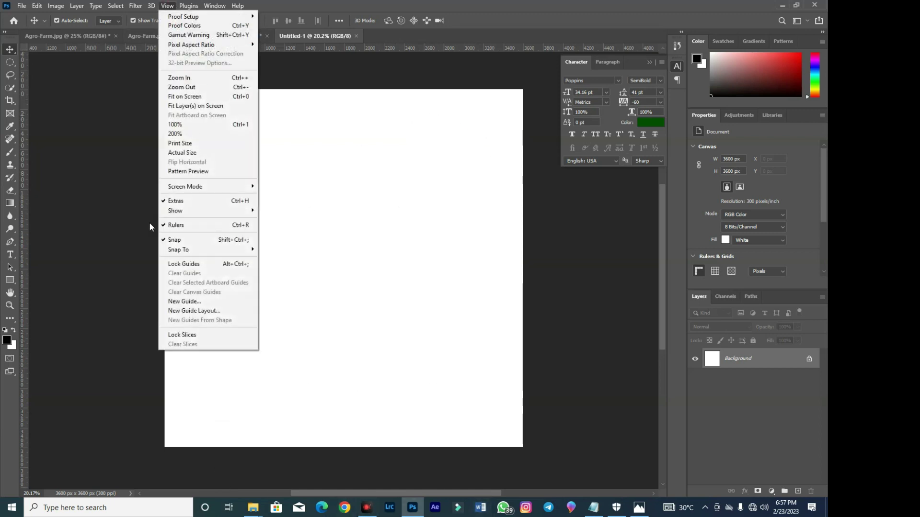
click(203, 313)
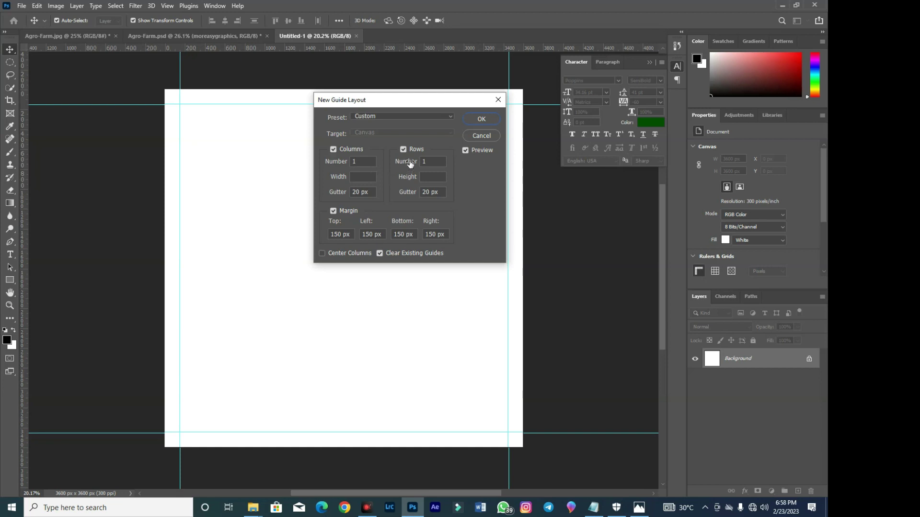
double_click(335, 234)
text(200)
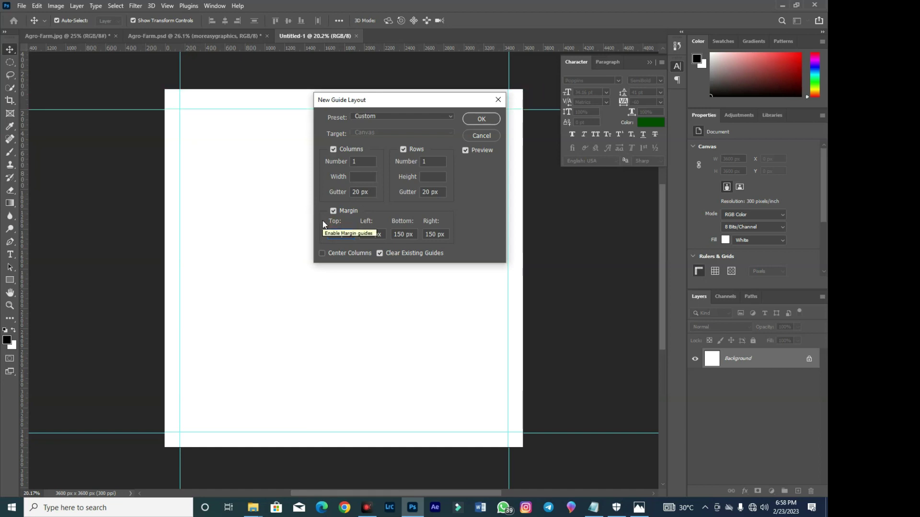
key(Tab)
text(200)
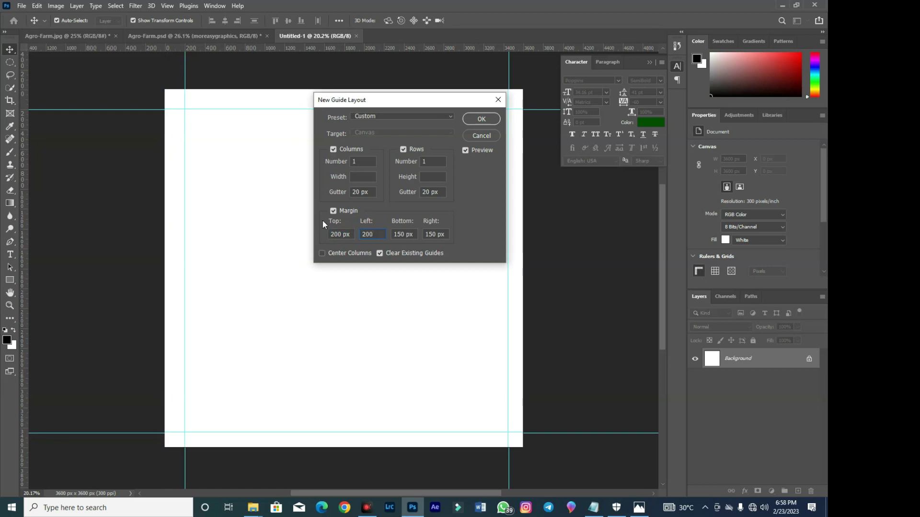
key(Tab)
text(200)
key(Tab)
text(200)
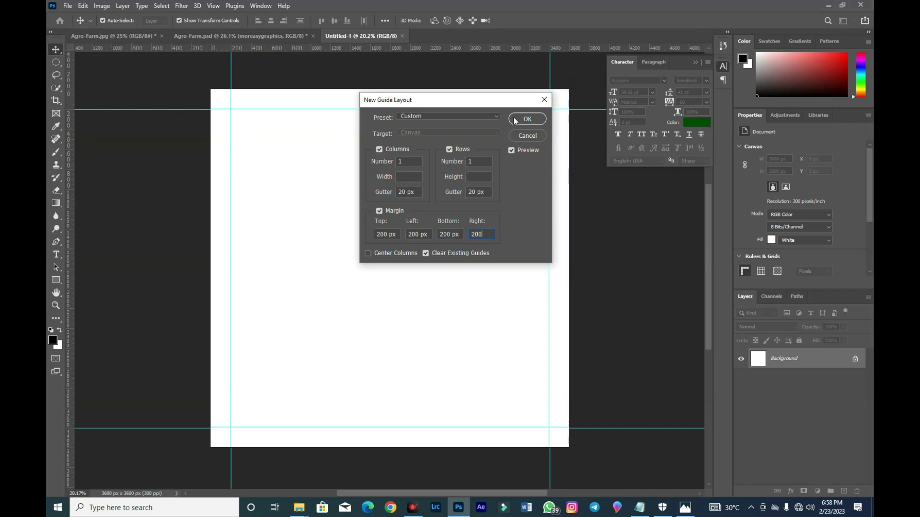
click(467, 122)
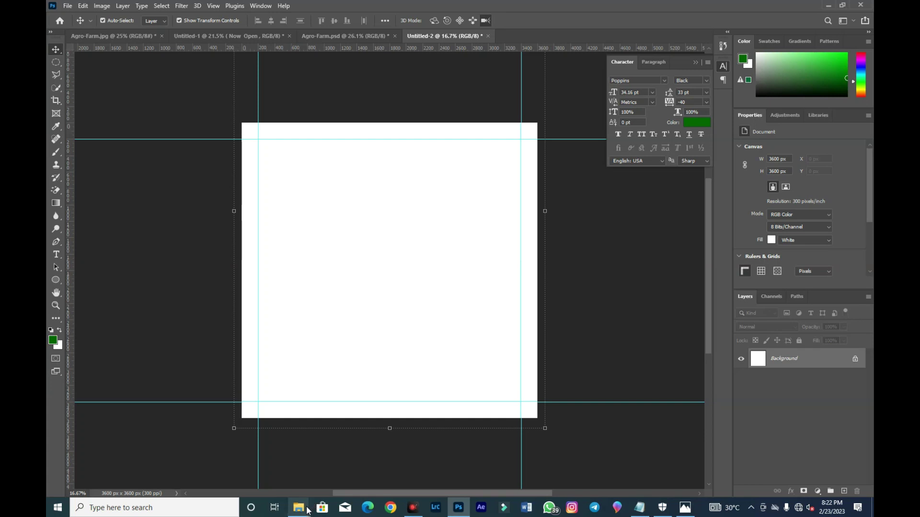
- Place the sky image pngwing.com (21) from the Farm Flyer folder, scale it to about 152% to cover the canvas, and shift it upward
mouse_move(307, 506)
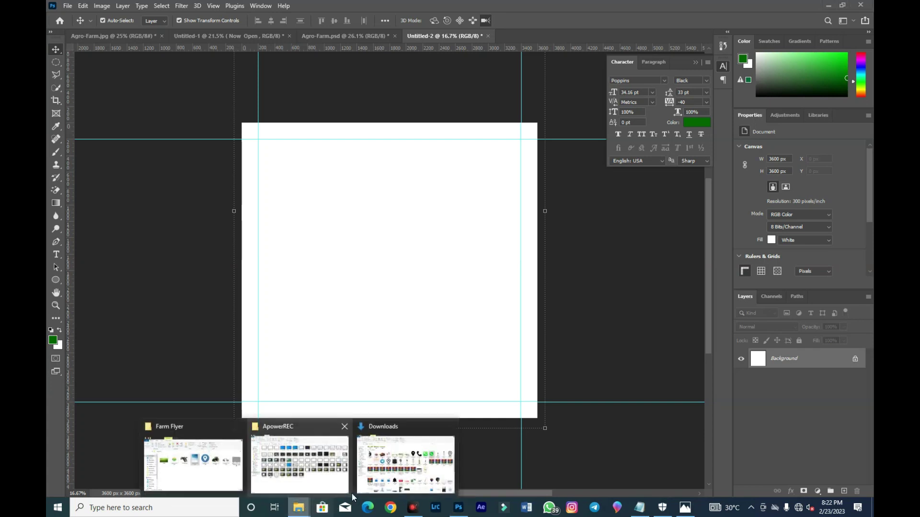
click(216, 463)
drag(472, 257, 211, 199)
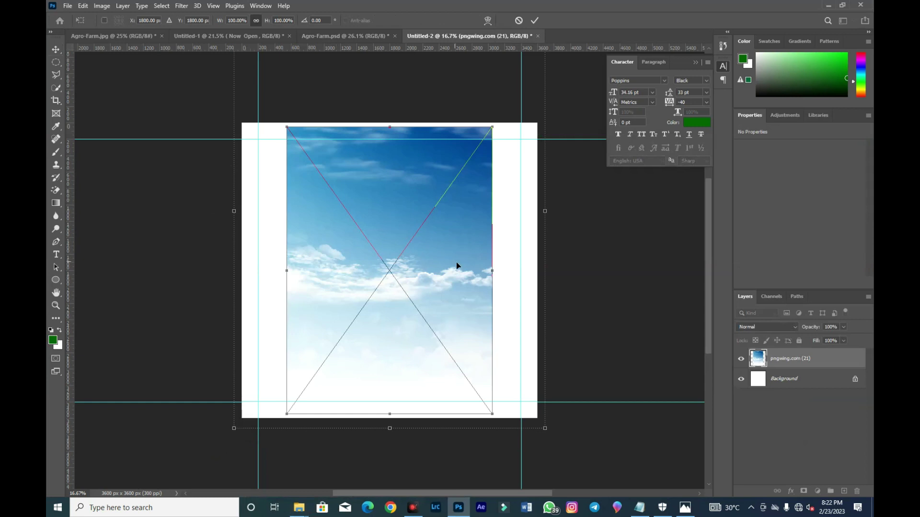
drag(491, 273, 545, 294)
key(ctrl+z)
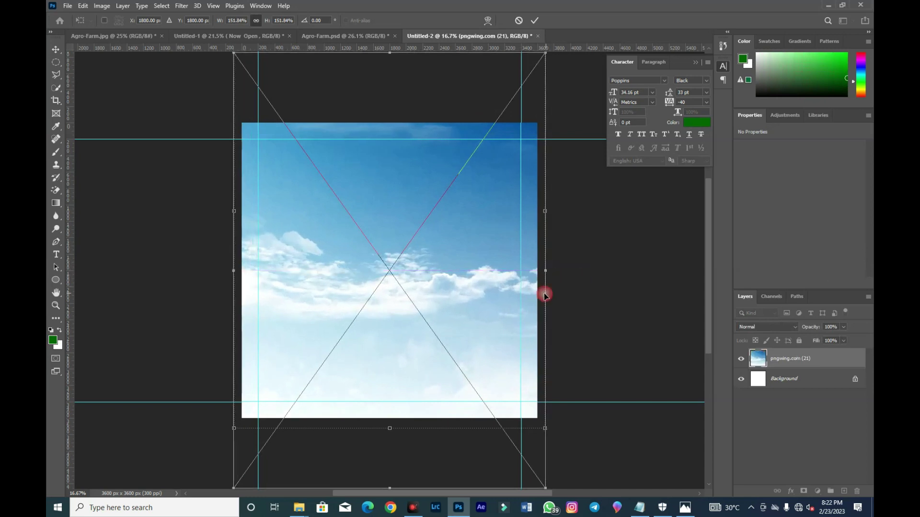
drag(441, 301, 449, 221)
key(Return)
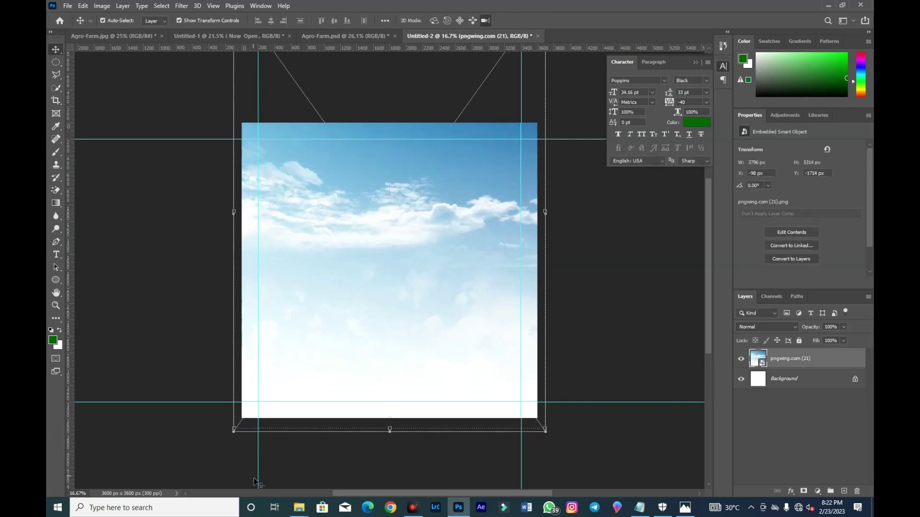
- Place the Field image from the Farm Flyer folder and enlarge it to about 3765 px wide so the grass spans the lower canvas
mouse_move(298, 507)
click(223, 474)
drag(357, 262, 399, 372)
drag(474, 383, 478, 383)
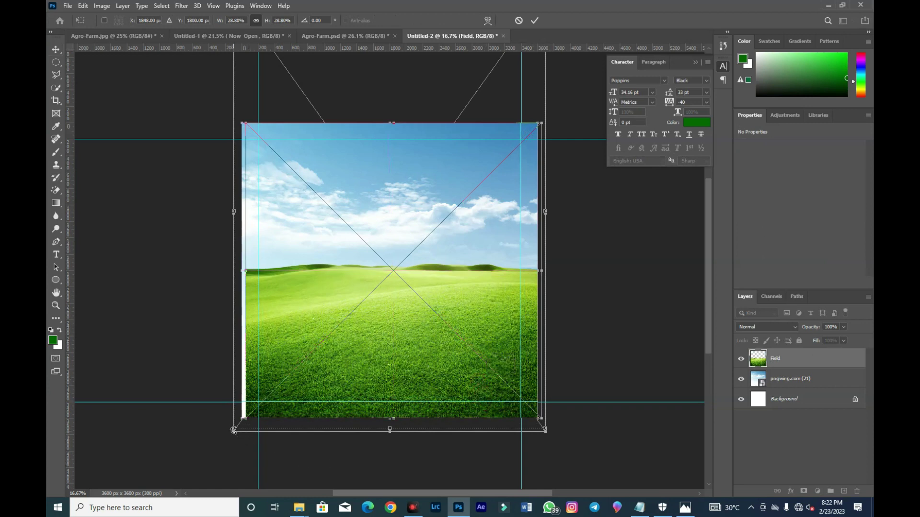
drag(244, 418, 231, 432)
drag(517, 413, 520, 390)
key(Return)
click(644, 321)
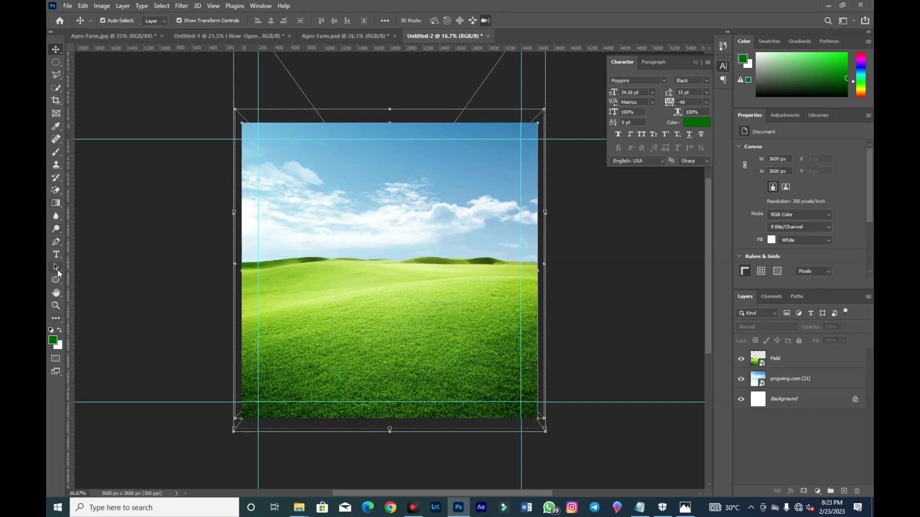
- Draw a rectangle shape of about 1470 x 1824 px near the middle of the canvas
right_click(57, 277)
click(96, 281)
drag(327, 230, 447, 378)
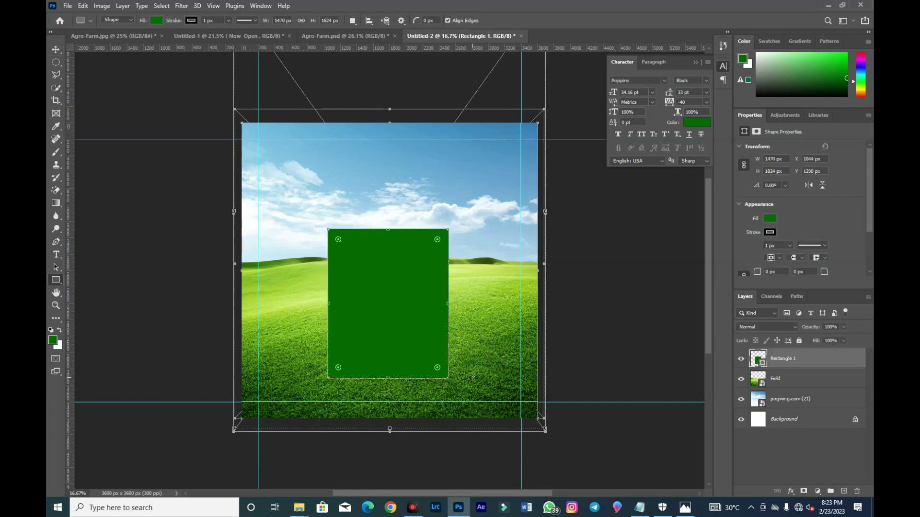
- Move the green rectangle slightly up and left and enlarge it to about 1508 x 1871 px
click(55, 50)
drag(354, 317, 350, 312)
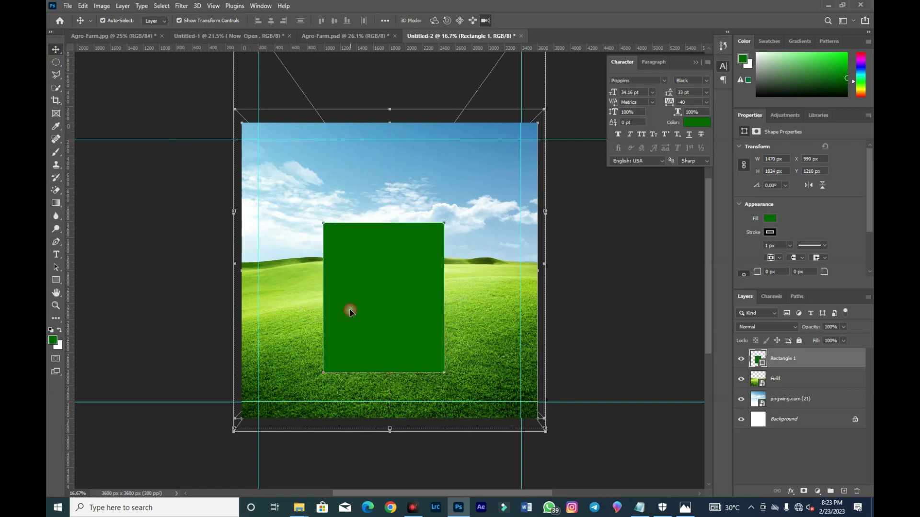
drag(323, 223, 317, 220)
drag(416, 268, 410, 272)
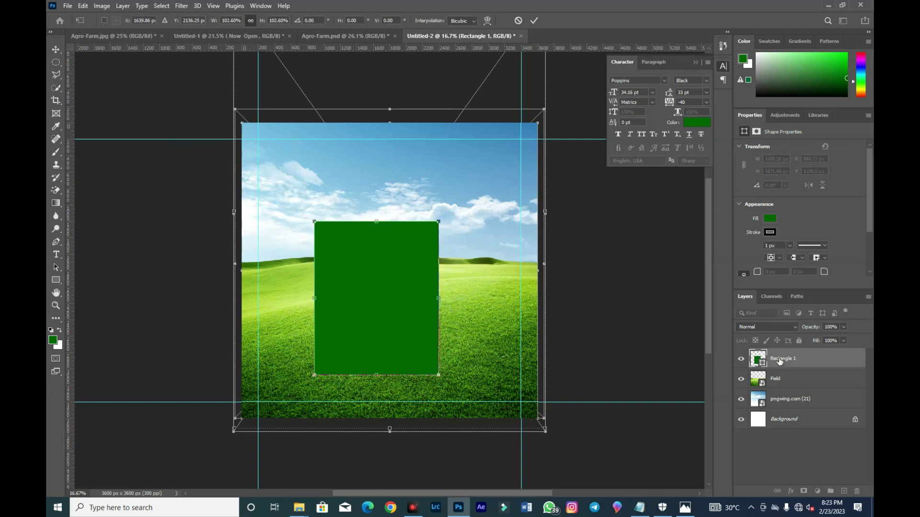
- Switch to Notepad, copy the yellow color code ecc601, and return to Photoshop
click(642, 513)
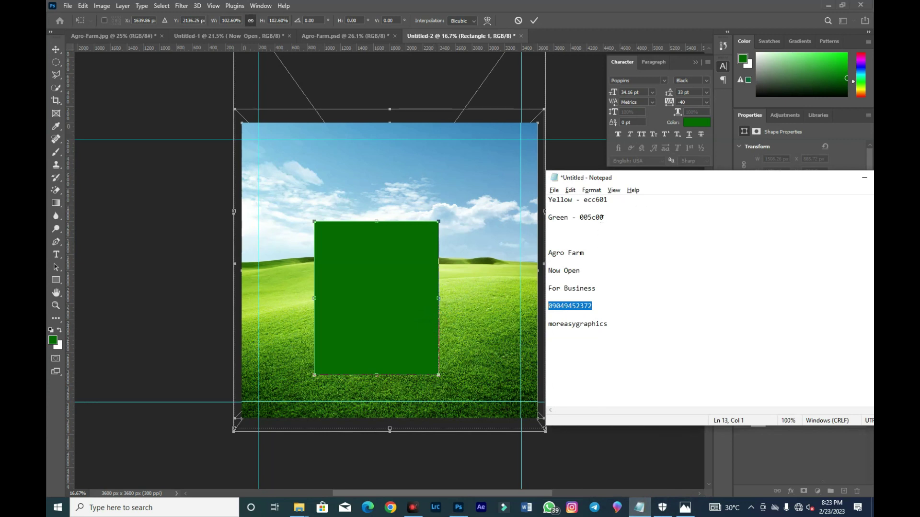
drag(607, 200, 583, 199)
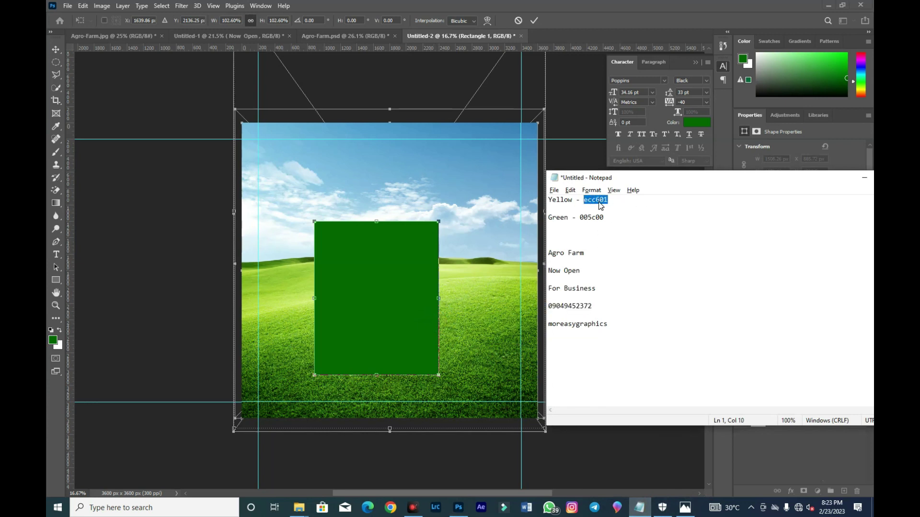
right_click(599, 201)
click(637, 235)
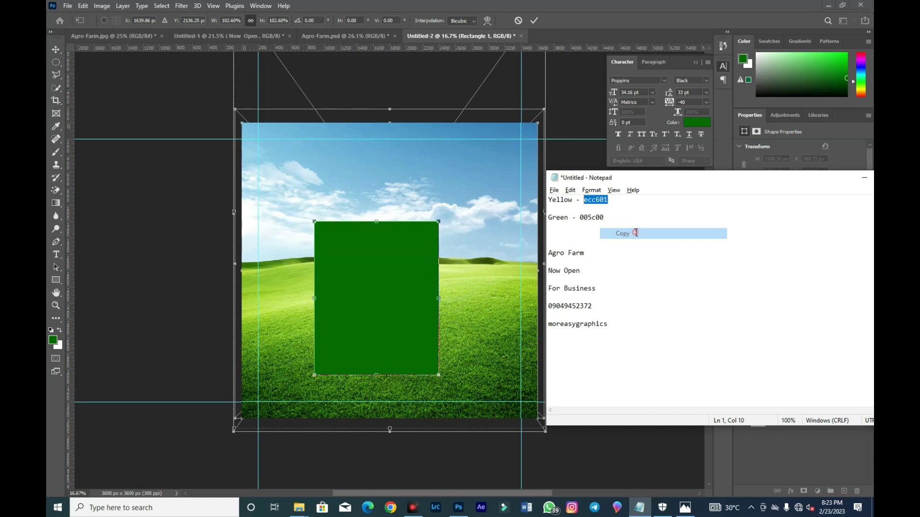
click(788, 470)
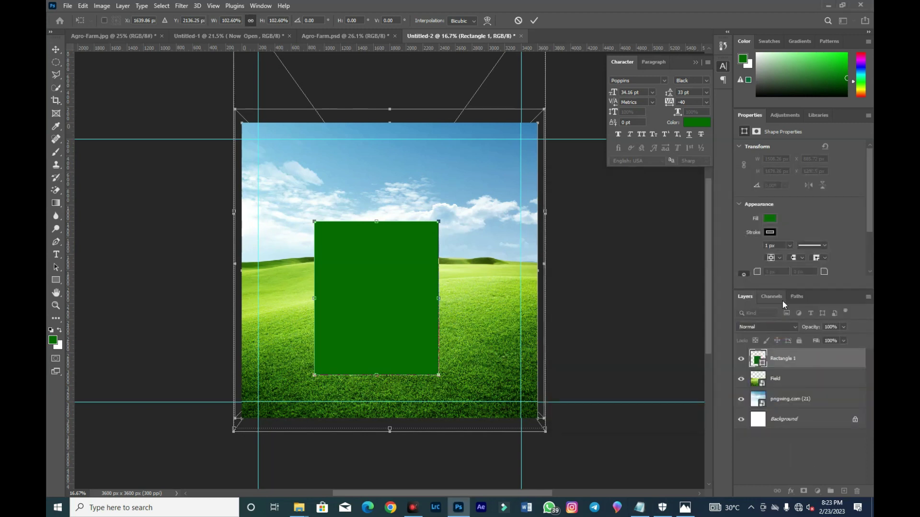
- Accept the rectangle's transform and set its fill color to the copied code ecc601
key(Return)
double_click(758, 359)
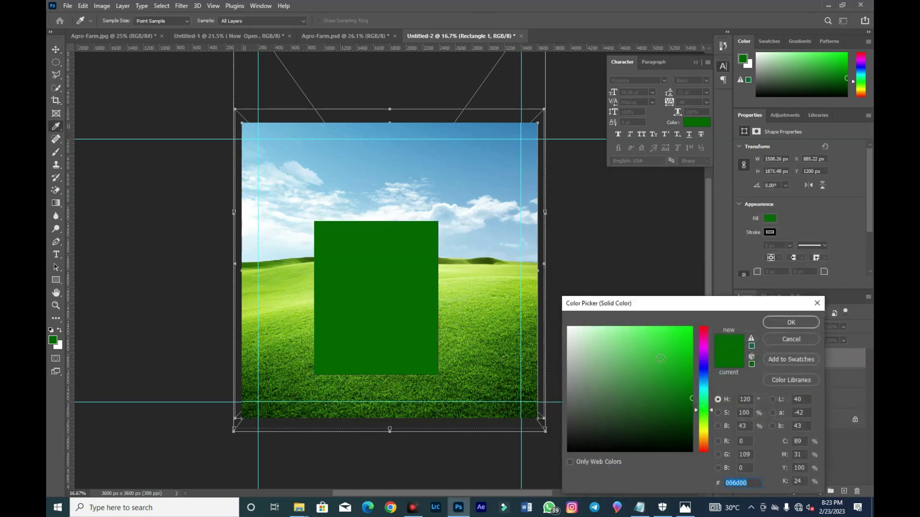
right_click(735, 484)
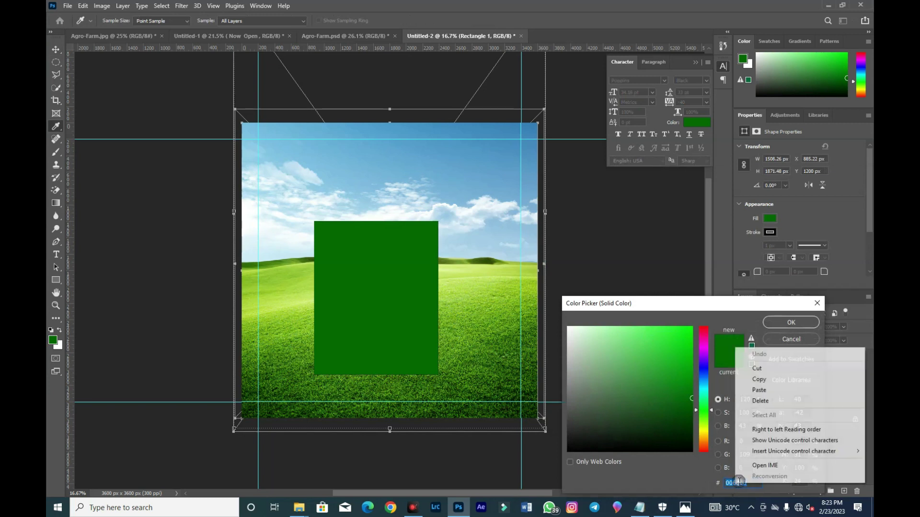
click(766, 383)
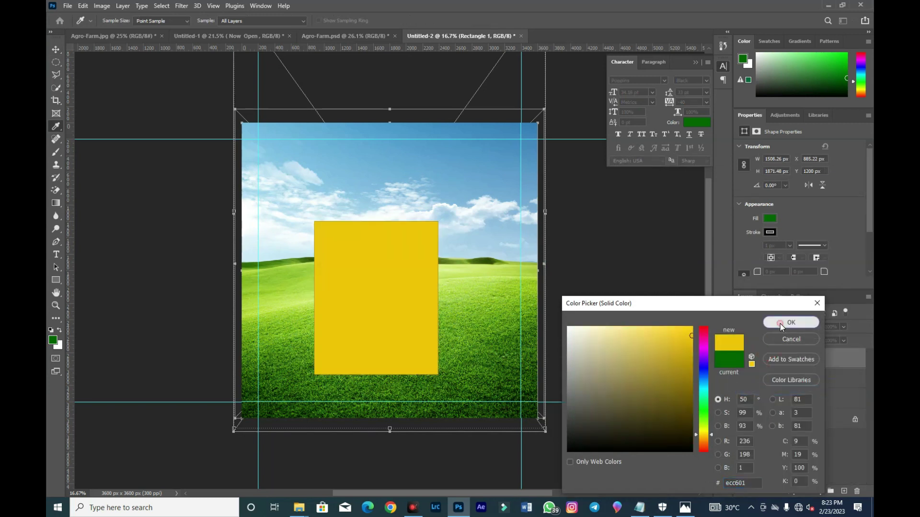
click(781, 328)
- Shift the rectangle's fill to a warmer yellow, ecb701, and round all its corners to about 362 px
double_click(762, 364)
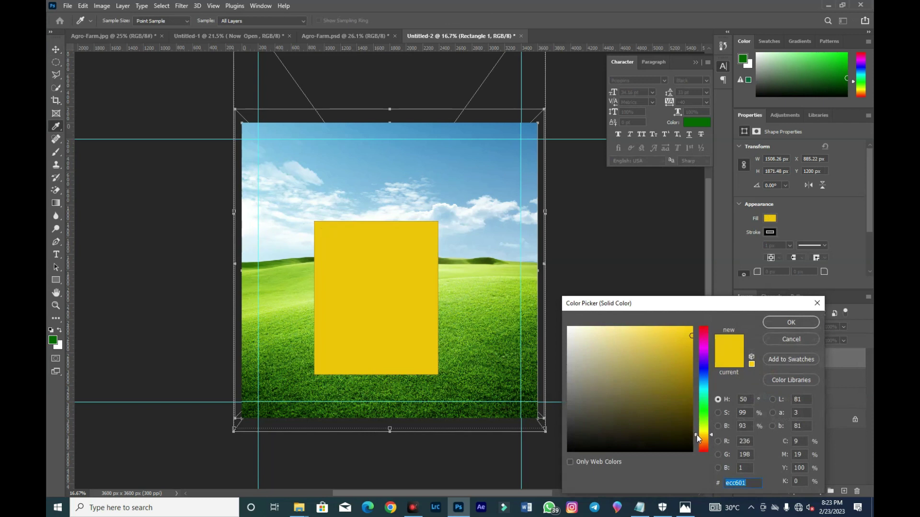
drag(697, 435, 698, 436)
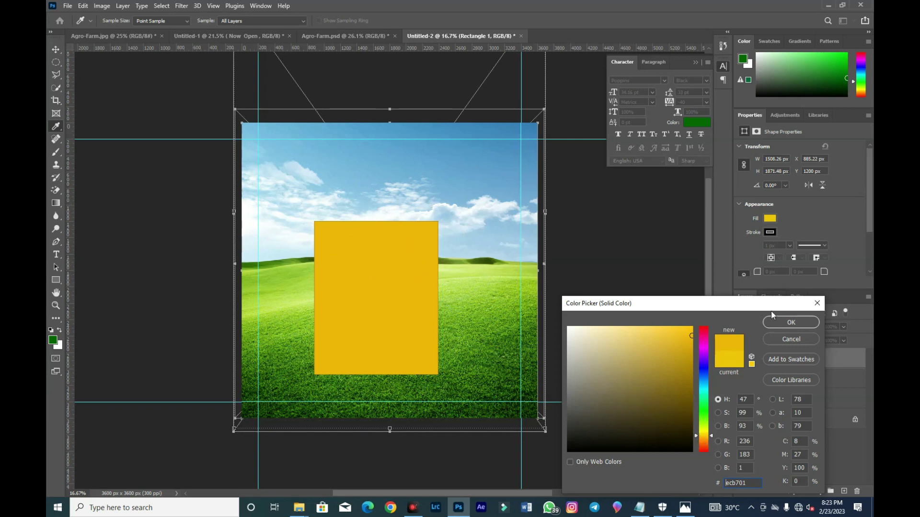
click(781, 326)
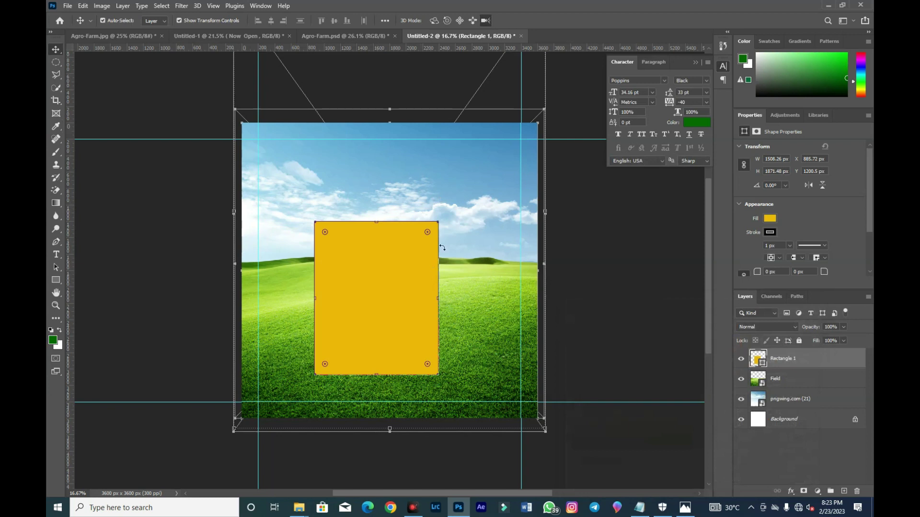
drag(322, 232, 345, 223)
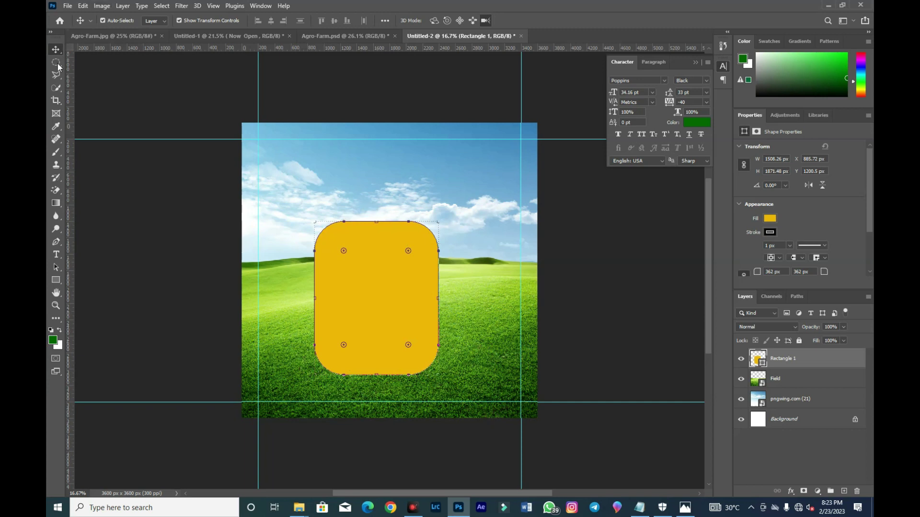
- Add an empty layer directly above the Field layer and set up a flattened 2000 px brush with 0% hardness
click(801, 379)
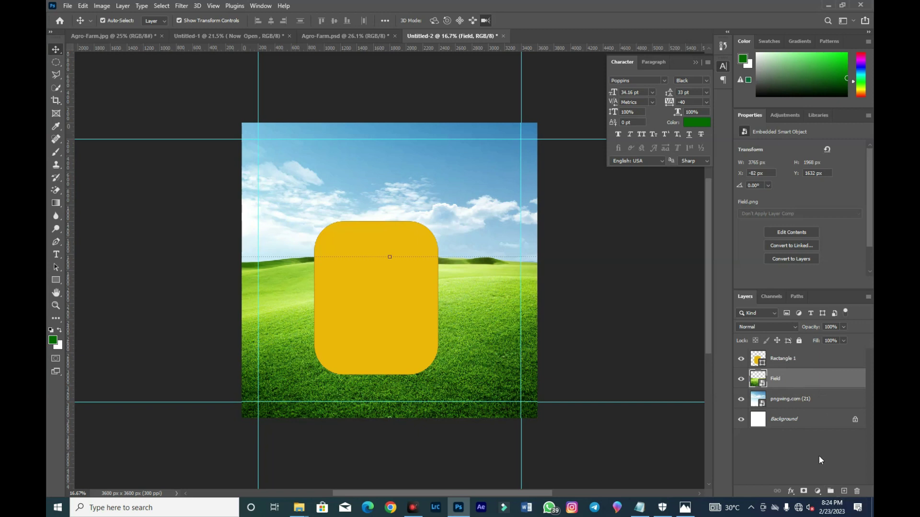
click(844, 492)
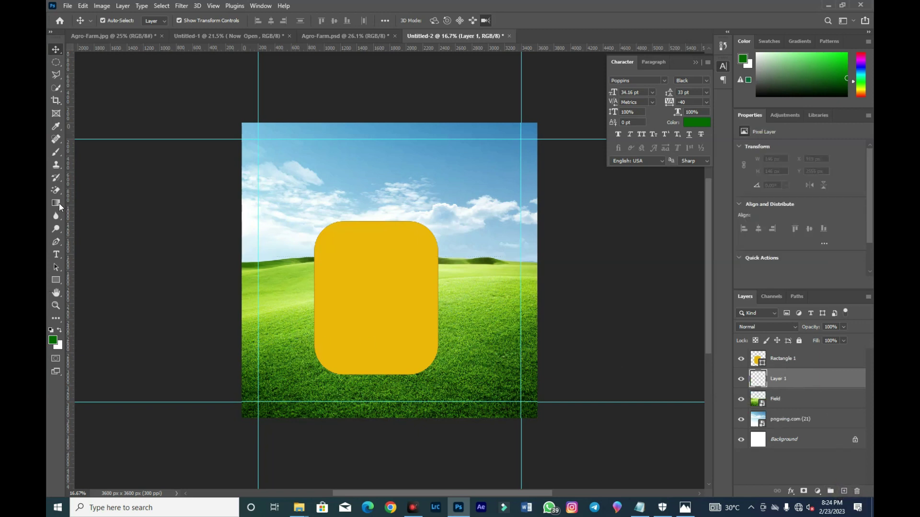
click(56, 152)
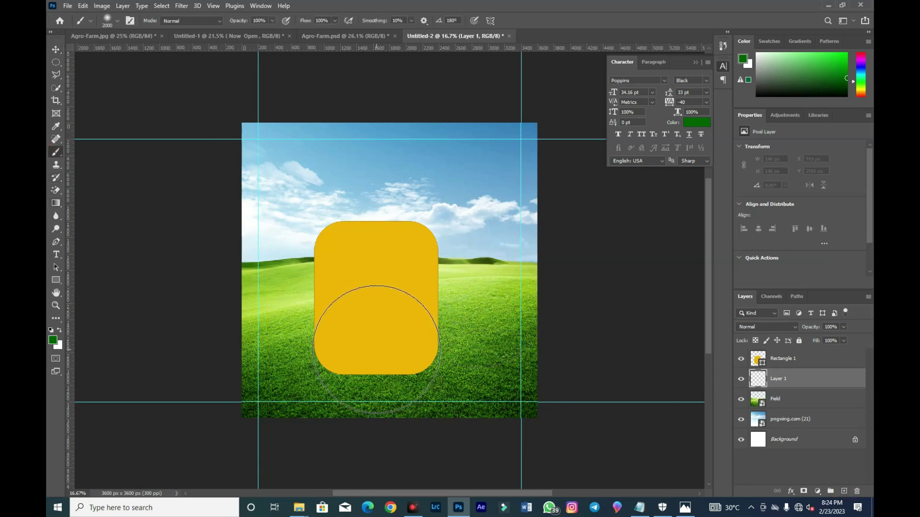
right_click(381, 320)
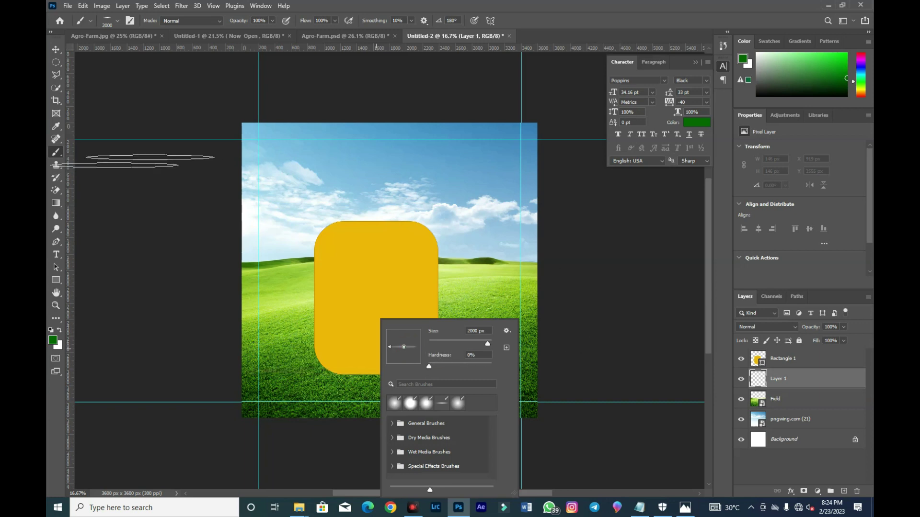
- Set the foreground painting color to a dark green, 003a00
click(53, 340)
drag(692, 411, 697, 423)
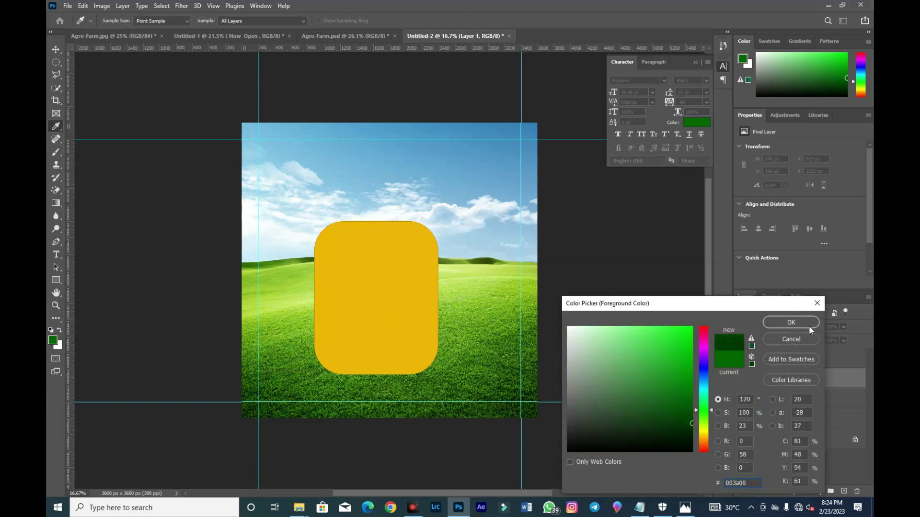
click(809, 326)
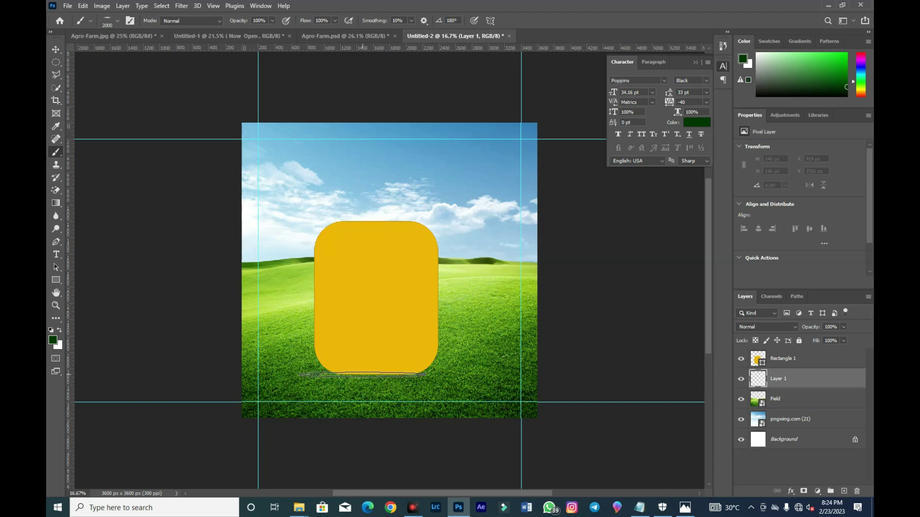
- Add a soft dark green shadow on Layer 1 along the yellow panel's base and stretch it to about 3367 px wide
click(56, 50)
click(368, 383)
drag(242, 373, 221, 375)
click(535, 22)
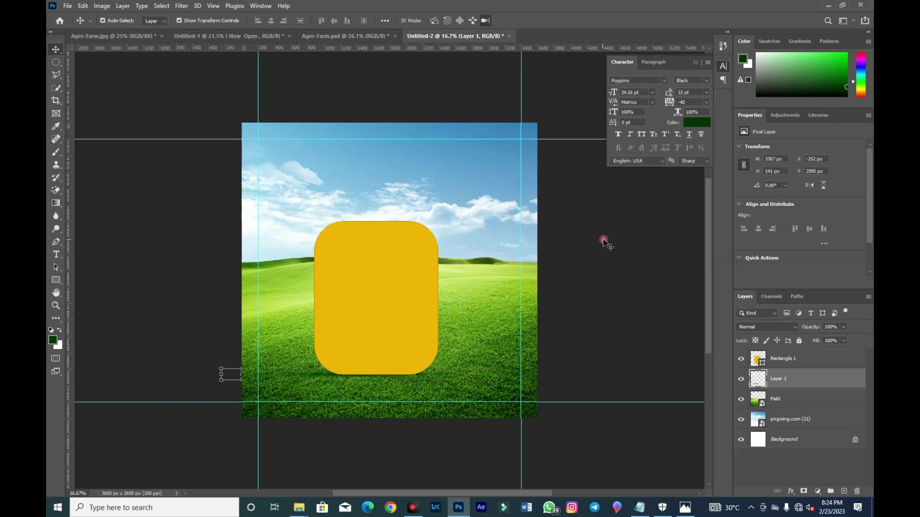
click(602, 243)
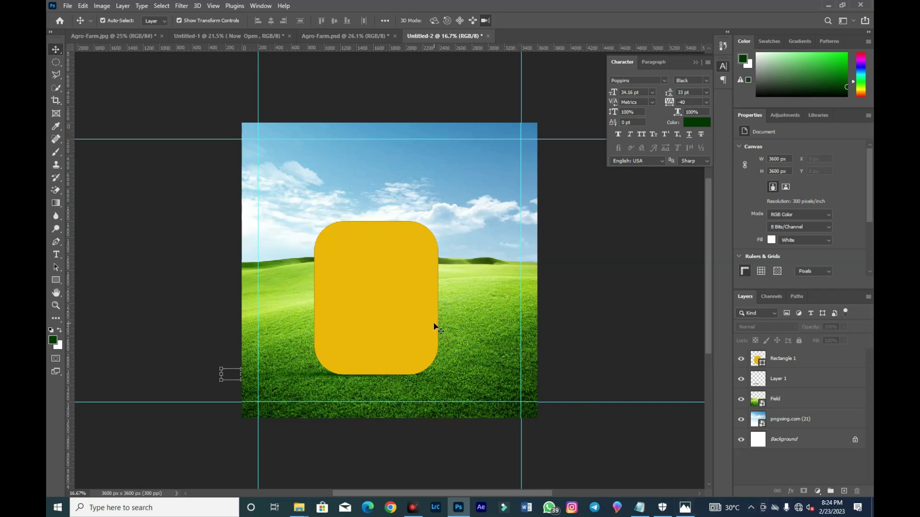
mouse_move(298, 508)
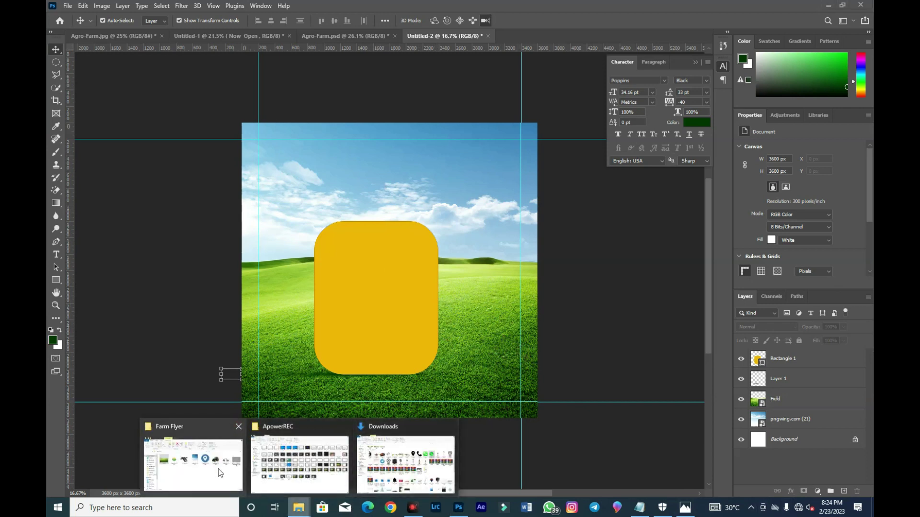
mouse_move(226, 468)
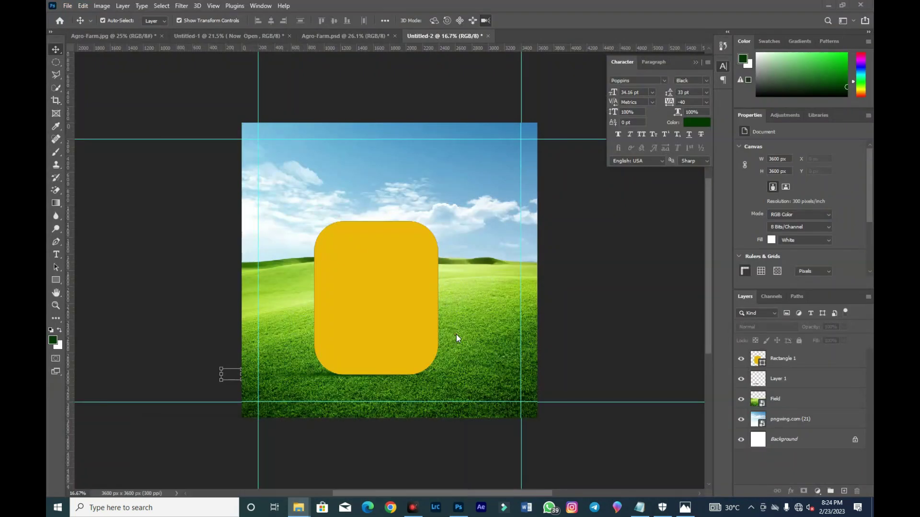
- Draw a rectangle about 1266 × 492 px inside the yellow panel's lower part and round its corners to about 132 px
click(56, 280)
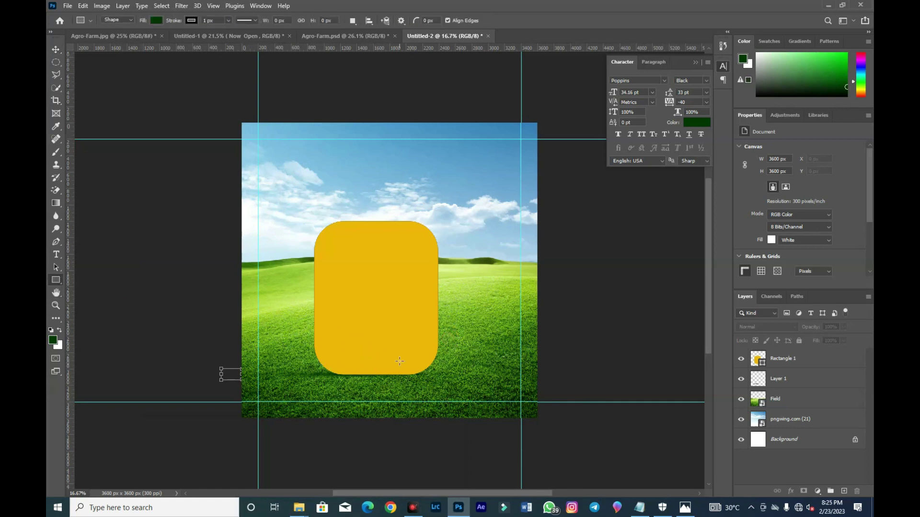
drag(322, 317, 427, 359)
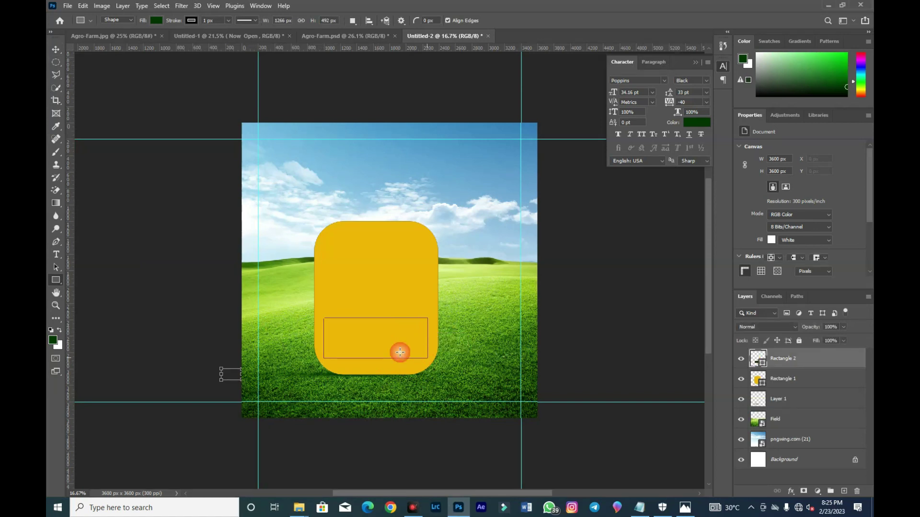
drag(334, 329, 334, 330)
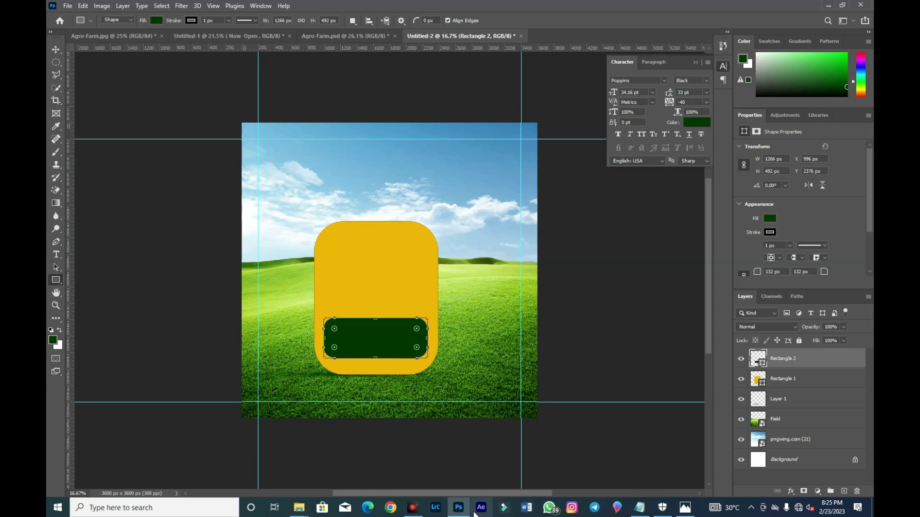
- Switch to Notepad, copy the green color code 005c00, and return to Photoshop
click(638, 510)
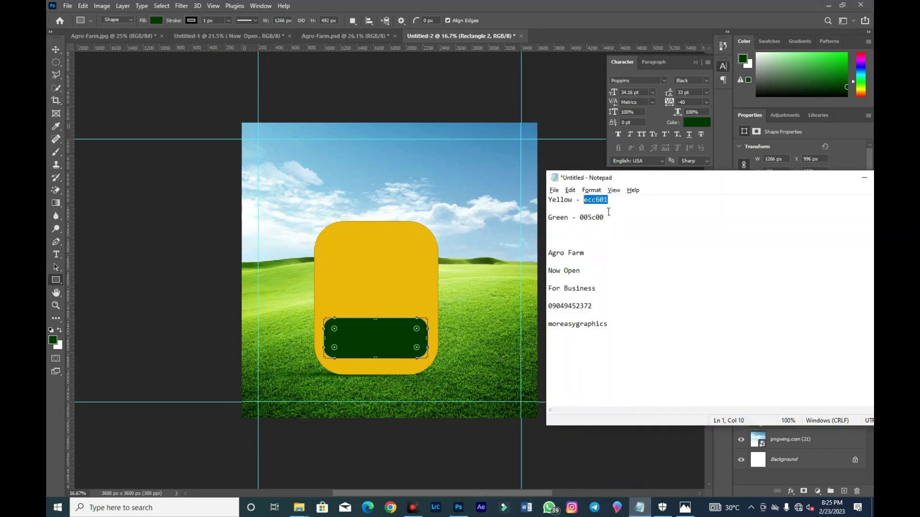
drag(607, 217, 572, 218)
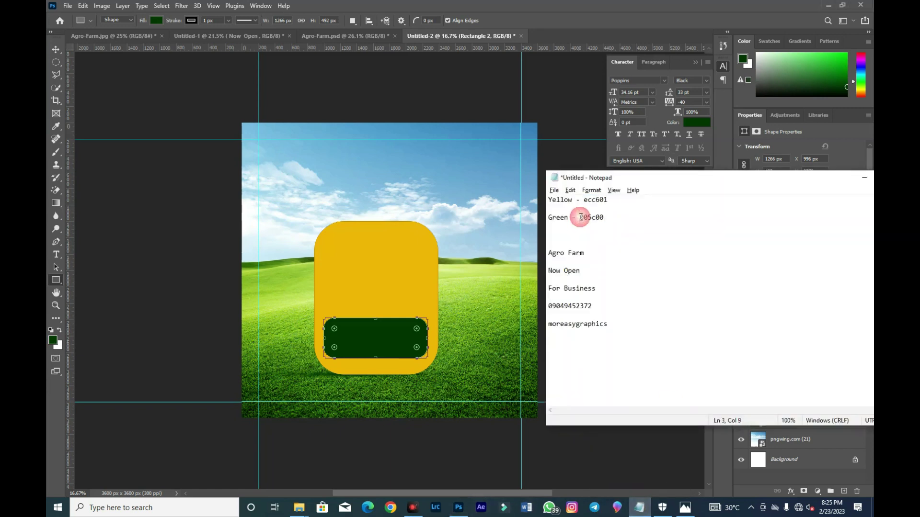
click(616, 220)
drag(605, 218, 582, 219)
right_click(583, 215)
click(616, 247)
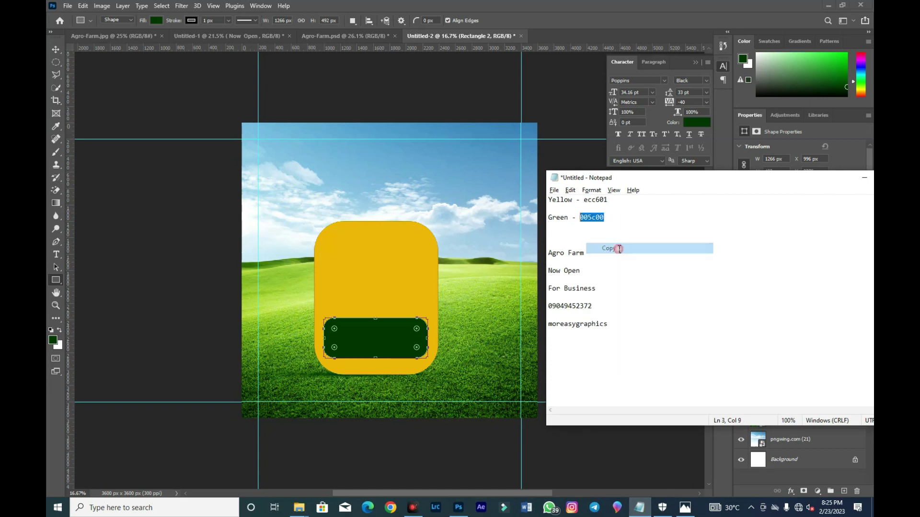
click(410, 343)
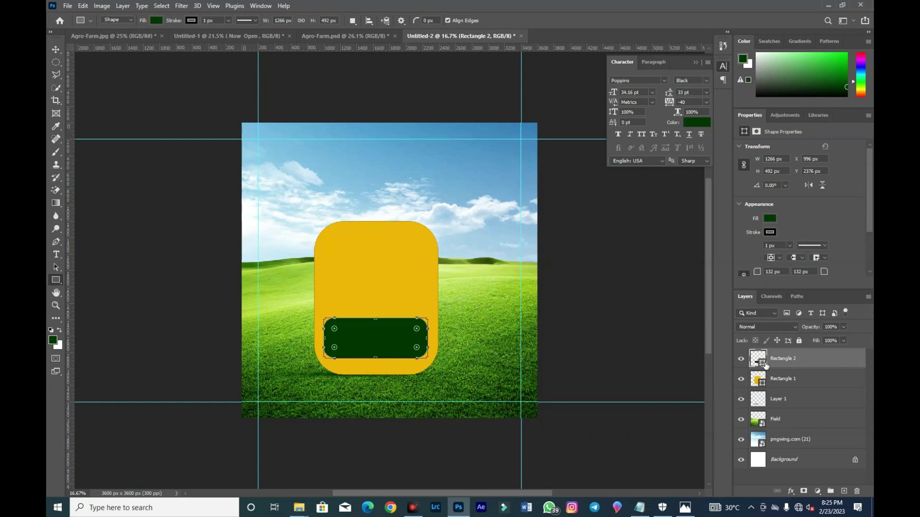
- Set the fill color of Rectangle 2 to the copied green code 005c00
double_click(762, 365)
right_click(744, 483)
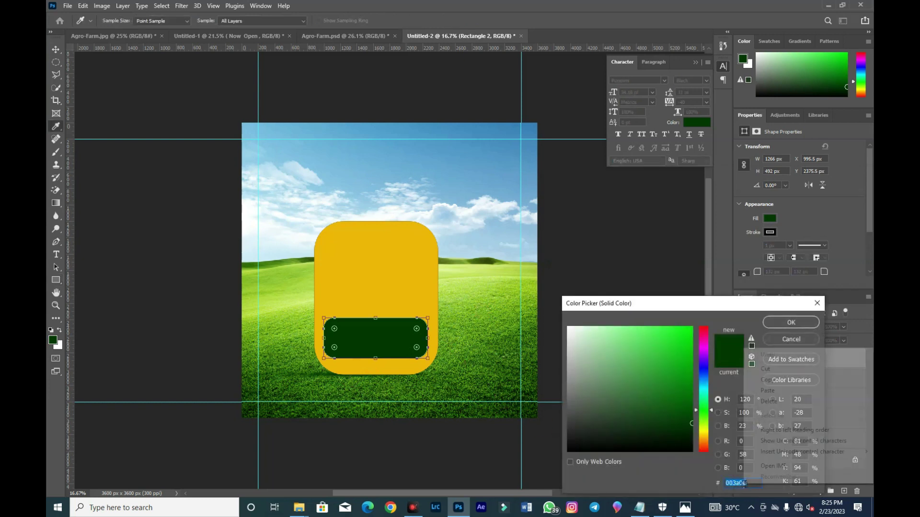
click(768, 390)
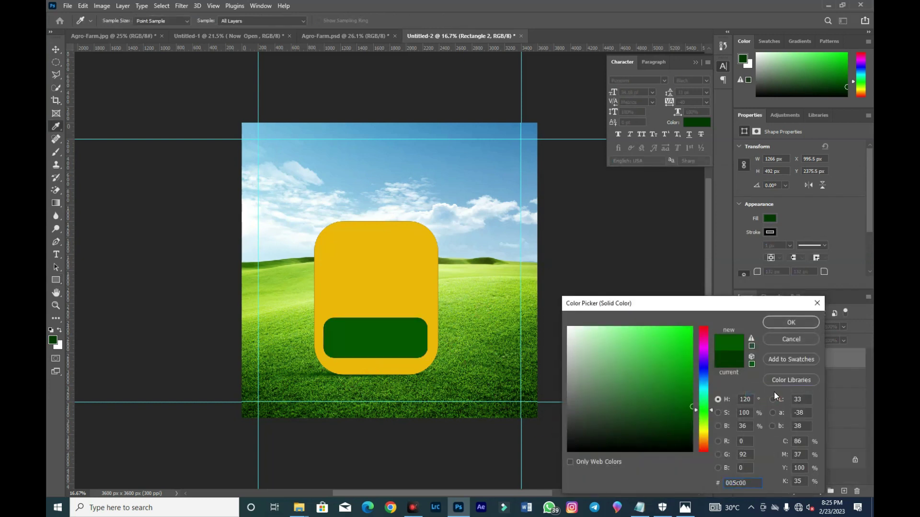
click(803, 326)
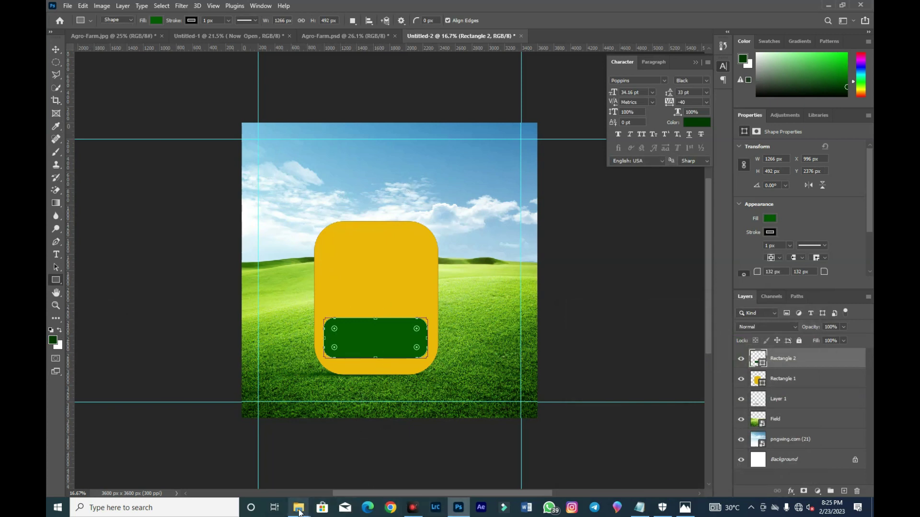
- Bring the tractor image pngwing.com (66) from the Farm Flyer folder into the flyer
mouse_move(298, 507)
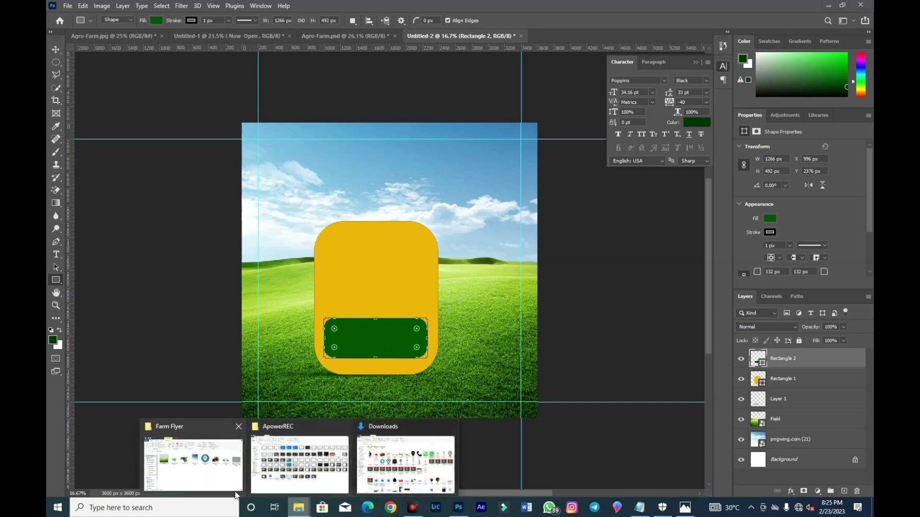
click(229, 467)
drag(648, 261, 357, 464)
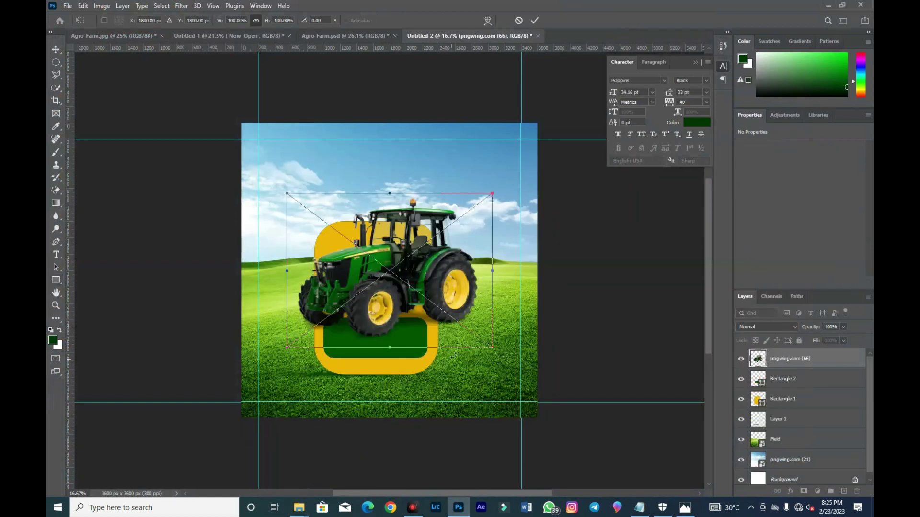
- Enlarge the tractor to about 140% and position it at the canvas's lower-right corner, running past the right edge
drag(466, 313, 540, 345)
drag(572, 247, 647, 183)
drag(516, 311, 515, 334)
drag(654, 209, 656, 207)
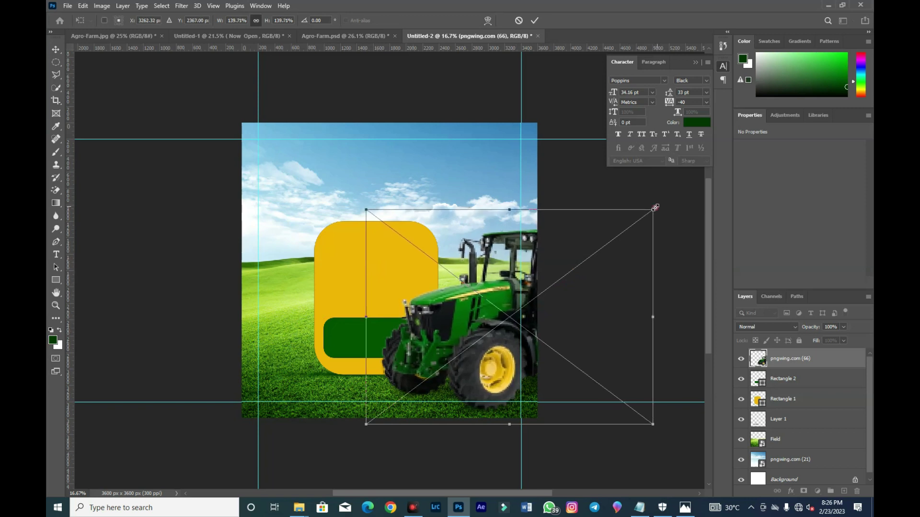
key(Return)
key(u)
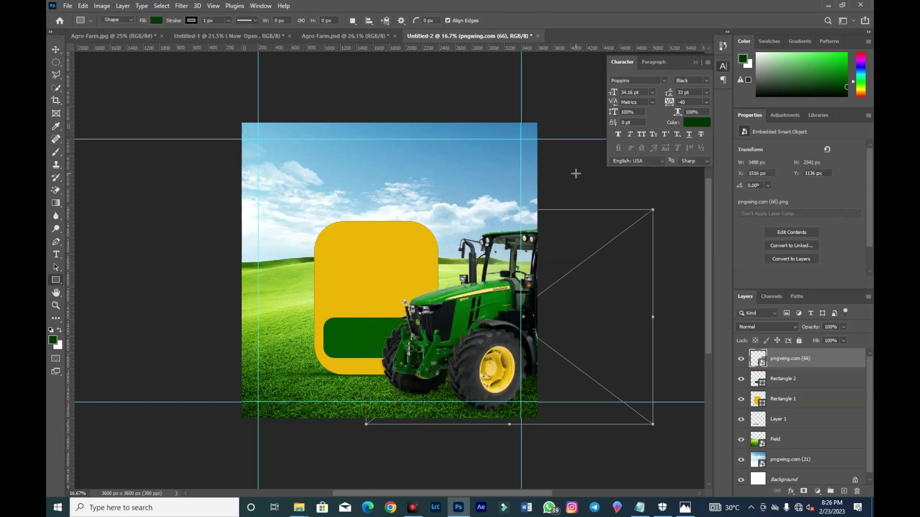
click(577, 172)
key(Escape)
key(v)
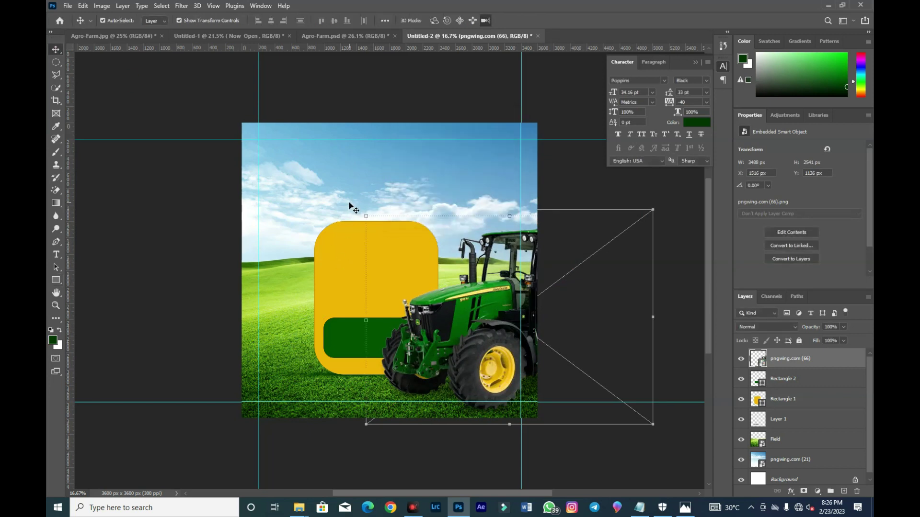
- Place the geometric pattern photo from the Farm Flyer folder directly above the yellow Rectangle 1 layer
scroll(351, 208, up, 1)
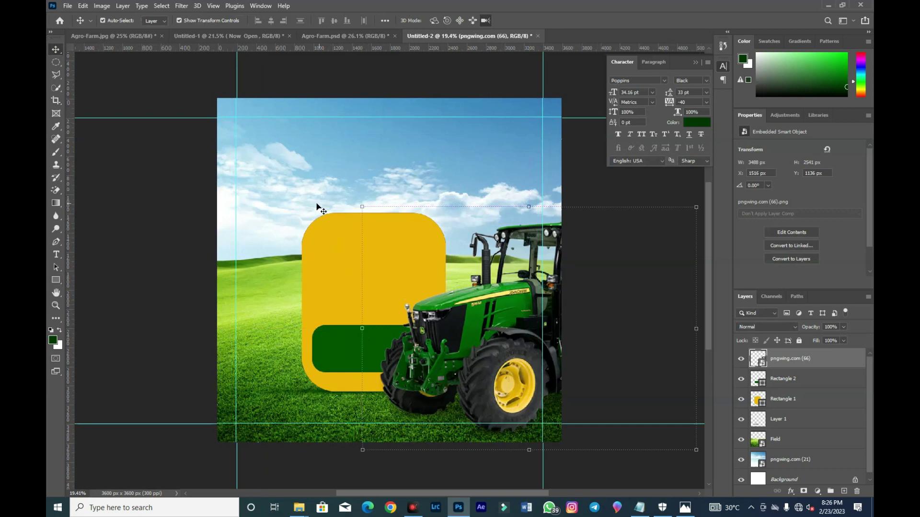
click(618, 190)
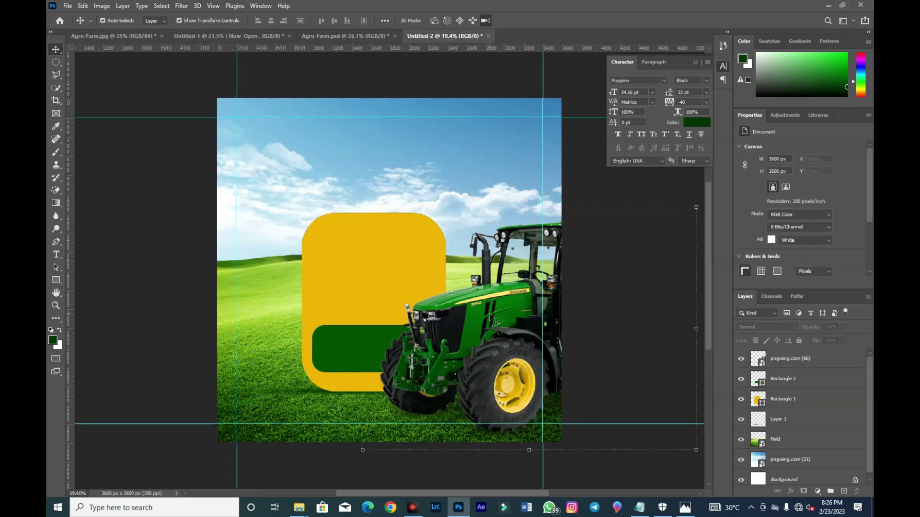
click(345, 258)
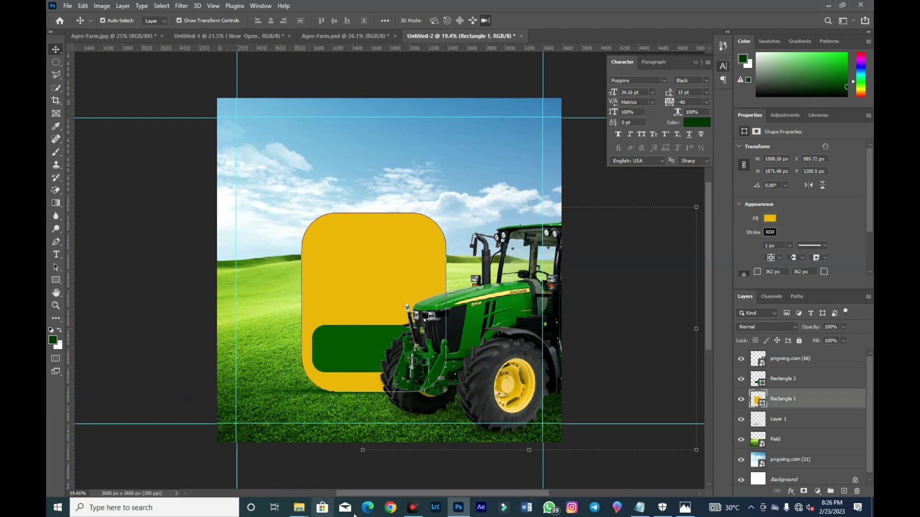
mouse_move(299, 507)
mouse_move(331, 469)
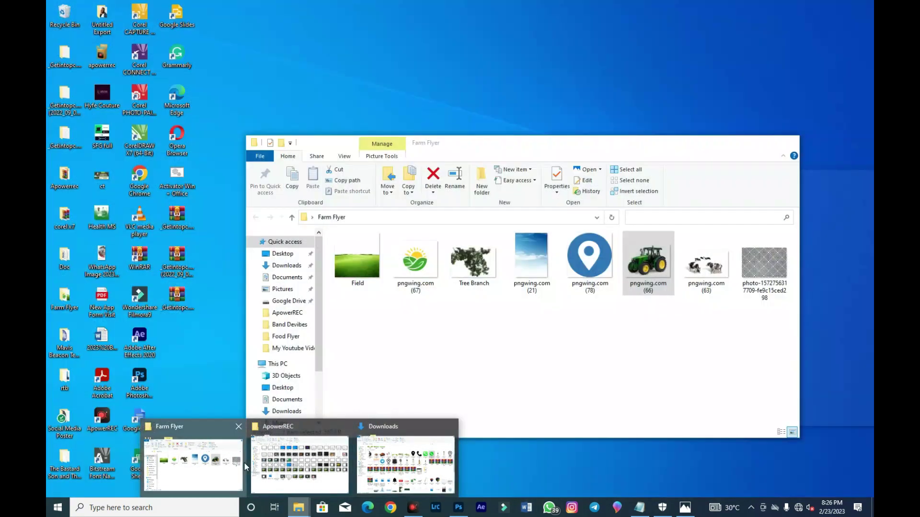
click(244, 461)
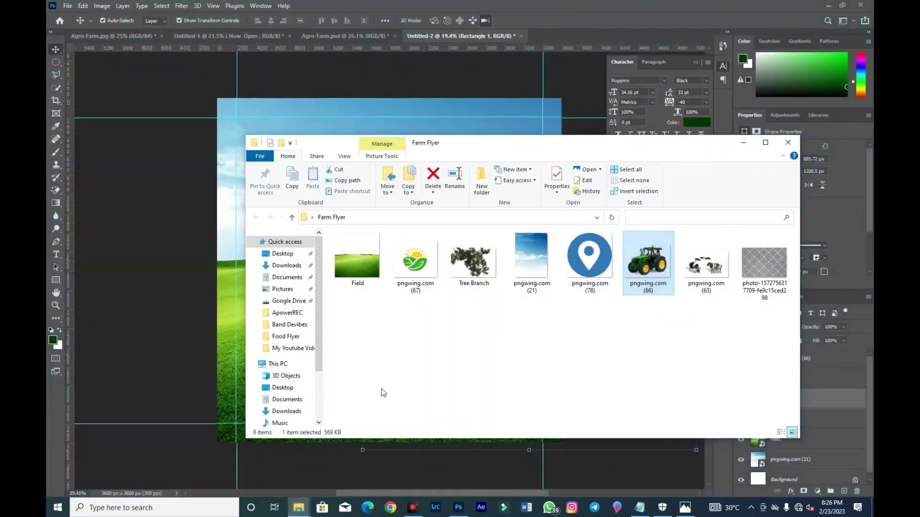
drag(766, 274, 198, 263)
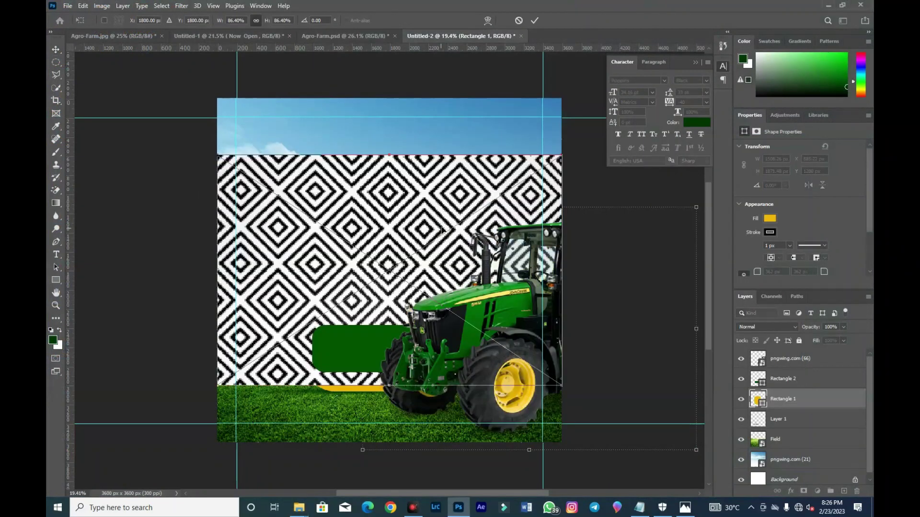
- Scale the pattern photo to about 70%, center it over the yellow panel, and clip it to Rectangle 1
drag(563, 159, 494, 200)
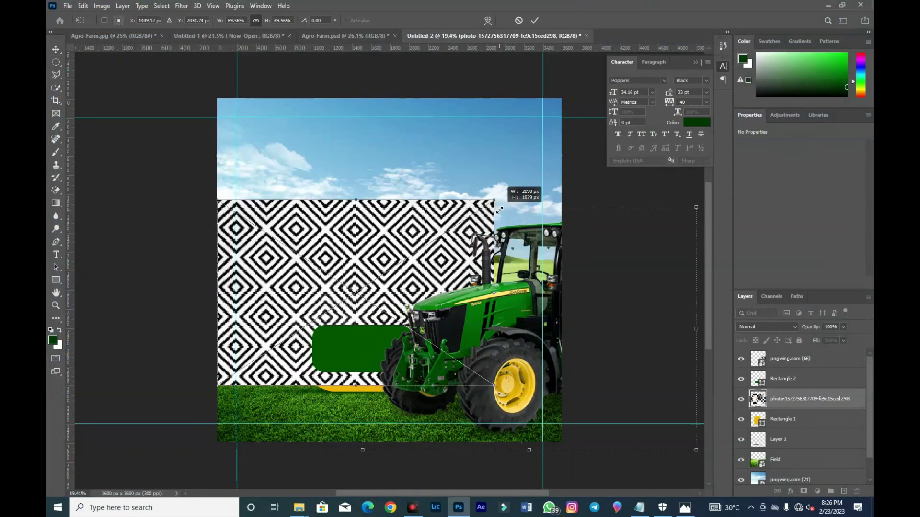
mouse_move(450, 240)
mouse_down()
mouse_move(456, 260)
mouse_move(456, 252)
mouse_up()
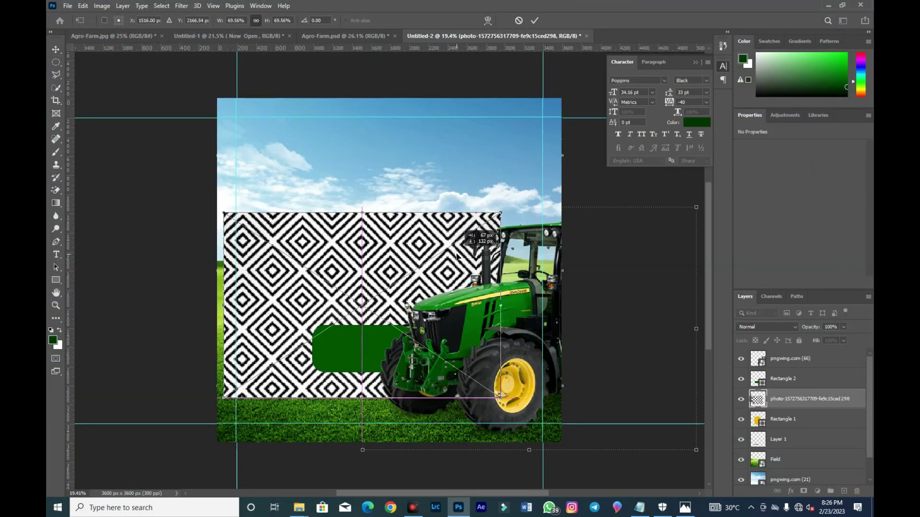
click(788, 403)
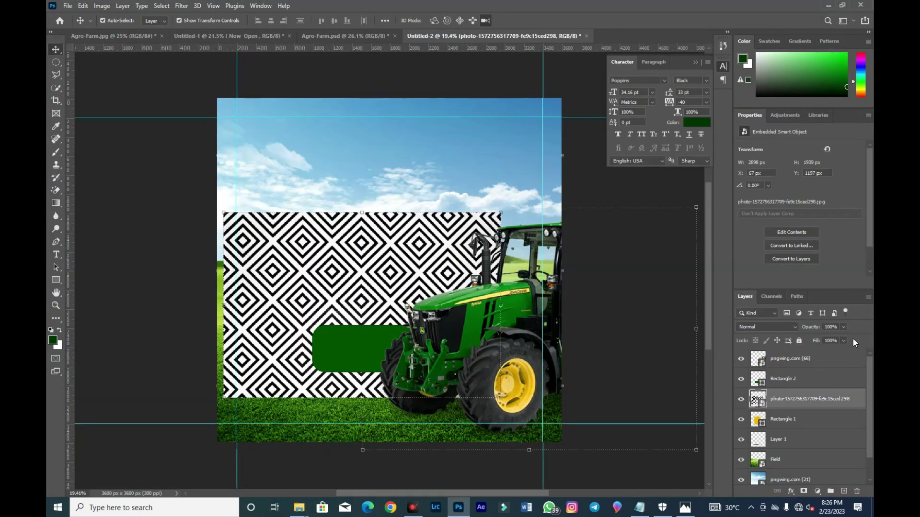
right_click(833, 407)
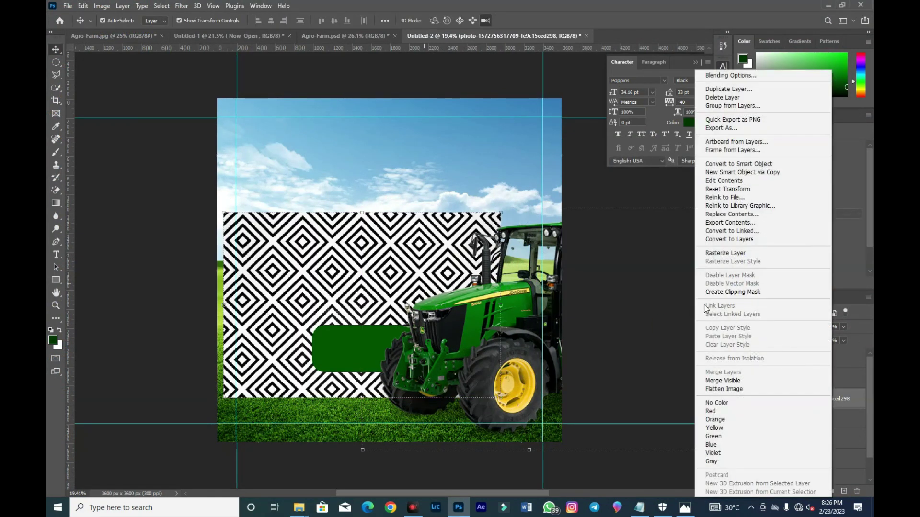
click(717, 292)
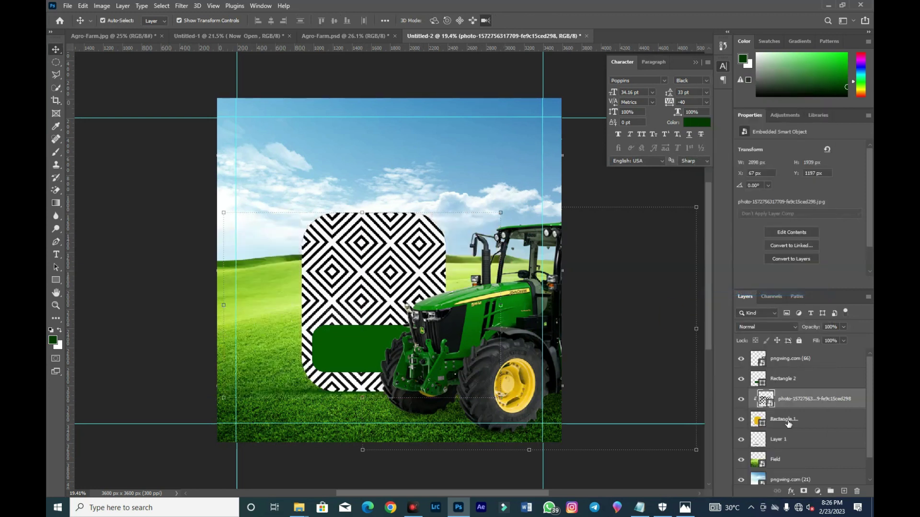
- Blend the clipped pattern in Soft Light mode at 15% opacity
click(780, 326)
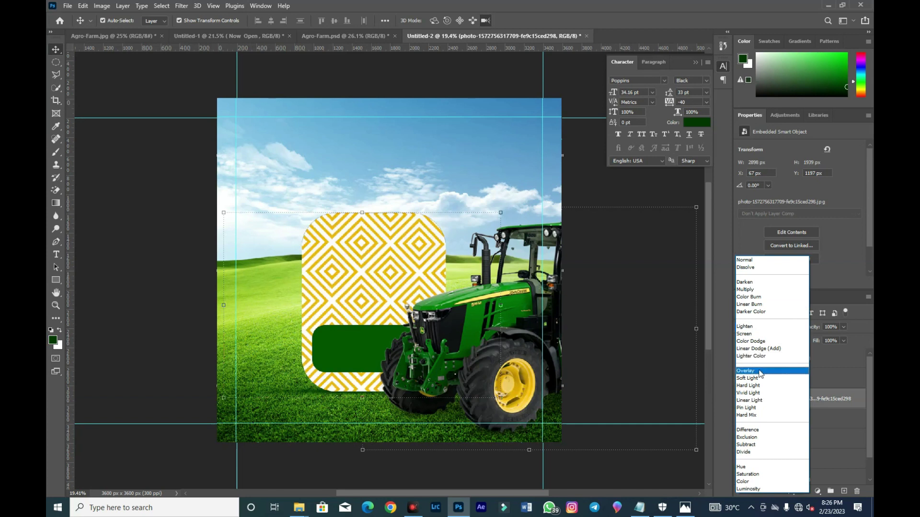
click(760, 378)
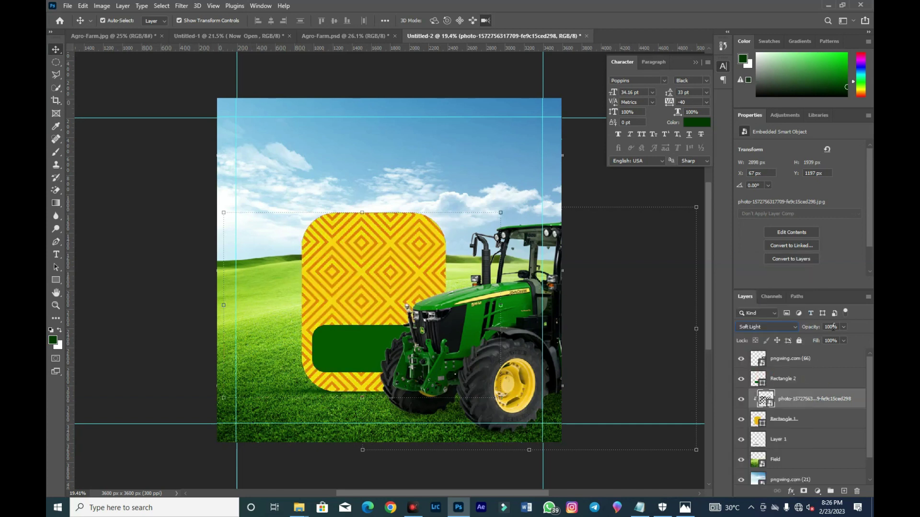
click(833, 327)
text(15)
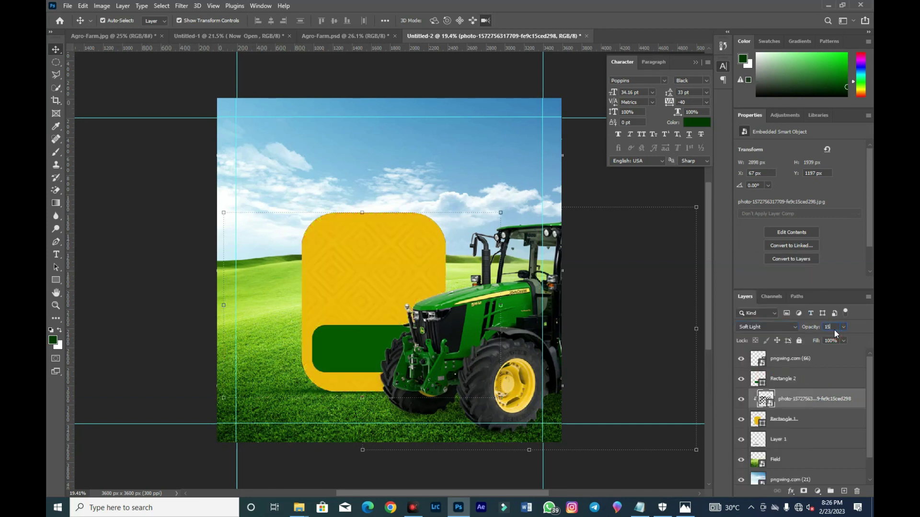
- Rotate the green Rectangle 2 by 0.38° and shift the tractor slightly right and up
key(Return)
click(355, 346)
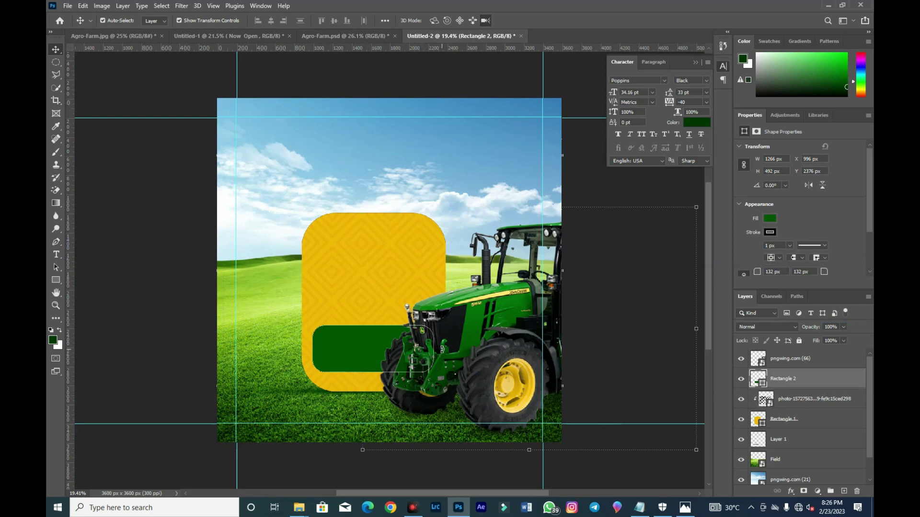
key(ctrl+t)
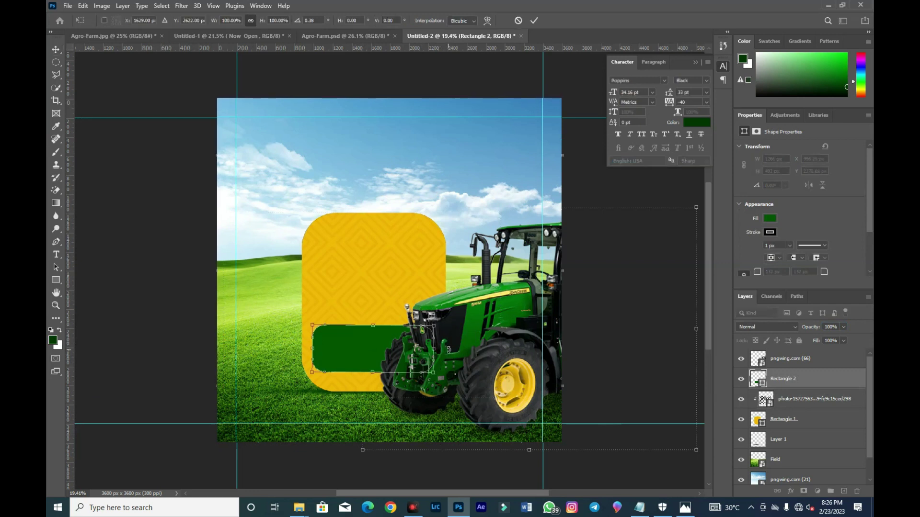
key(Return)
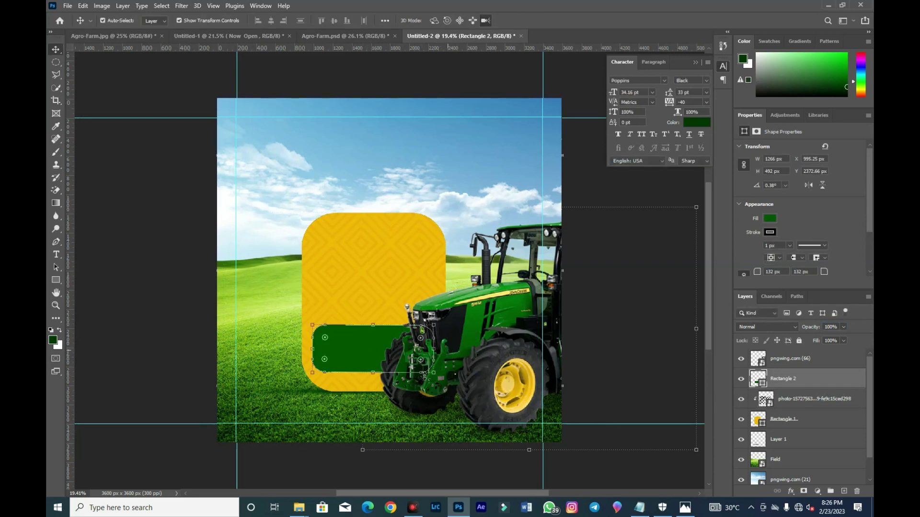
drag(494, 352, 500, 356)
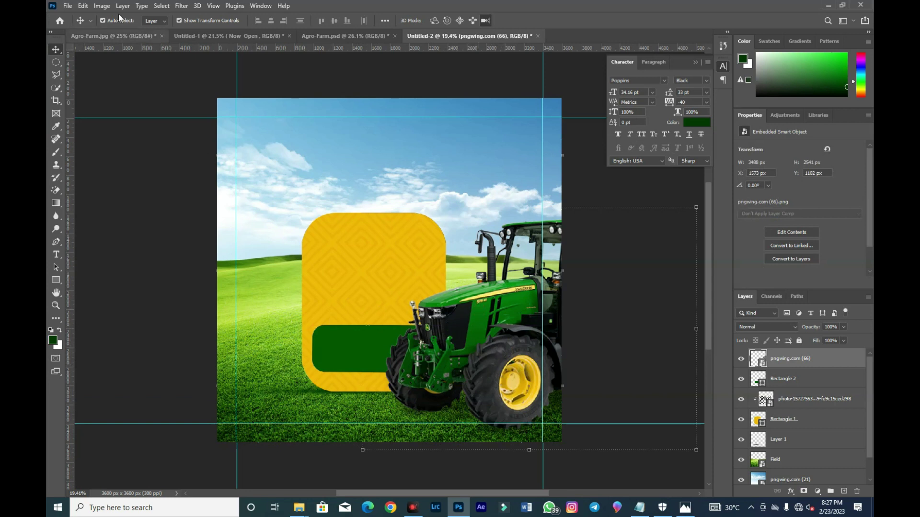
- Apply a Camera Raw Filter to the tractor with Contrast +14, Blacks -21, Texture +21, Clarity +15 and Vibrance +7
click(181, 6)
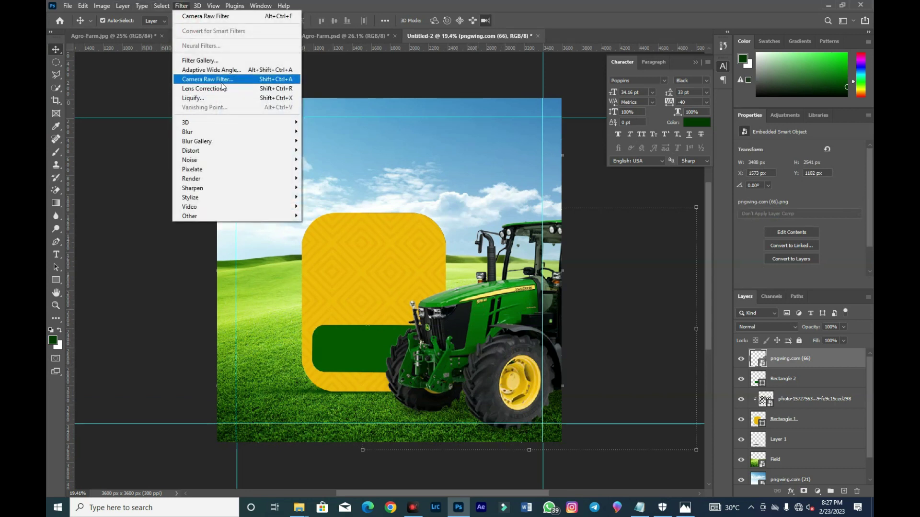
click(207, 79)
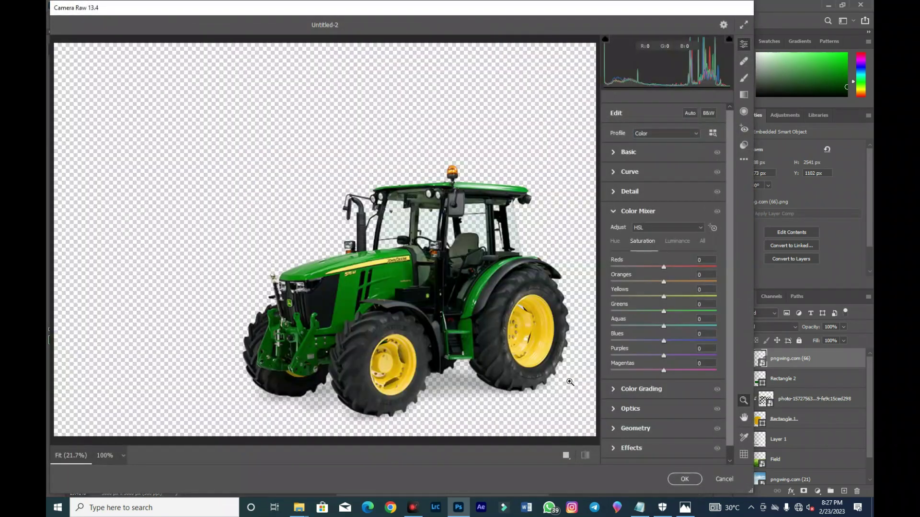
click(628, 152)
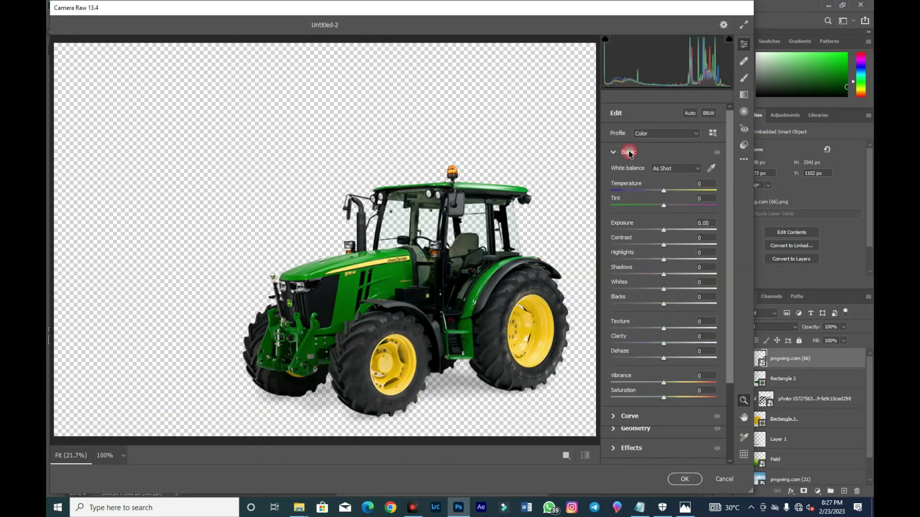
drag(664, 245, 671, 244)
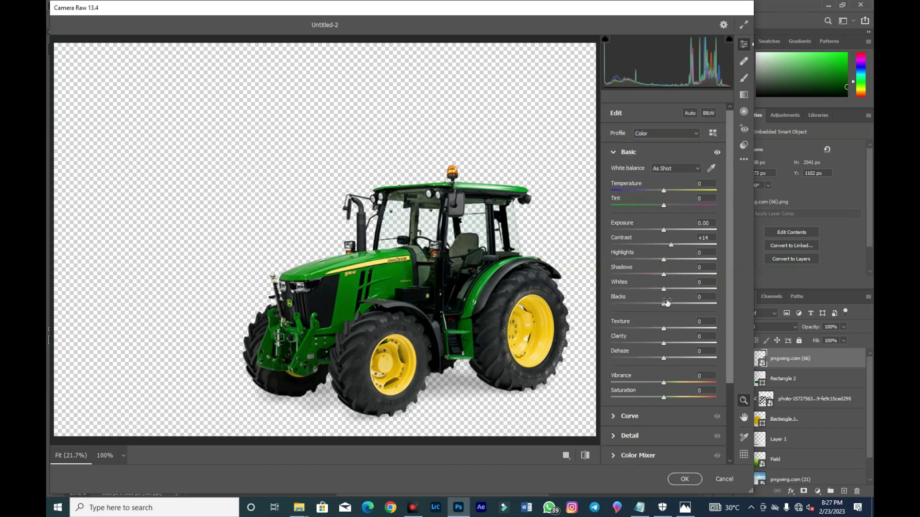
drag(663, 305, 671, 344)
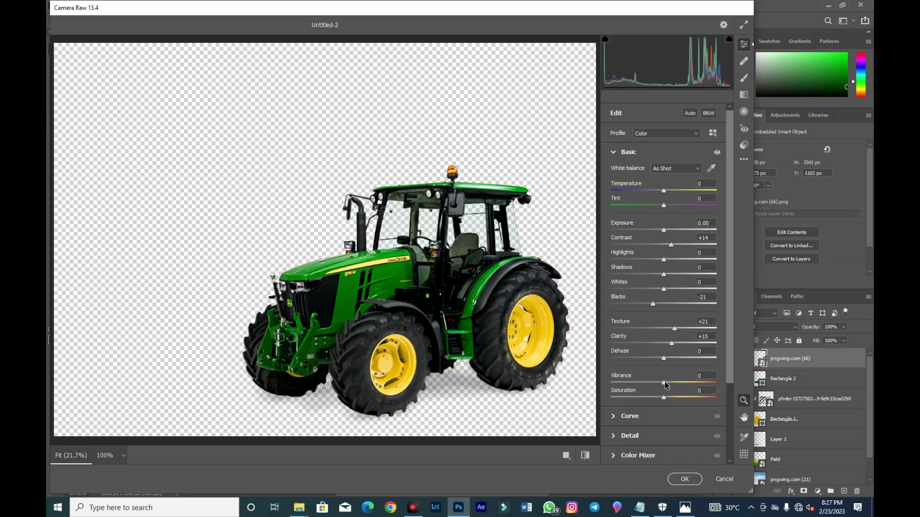
drag(665, 384, 666, 386)
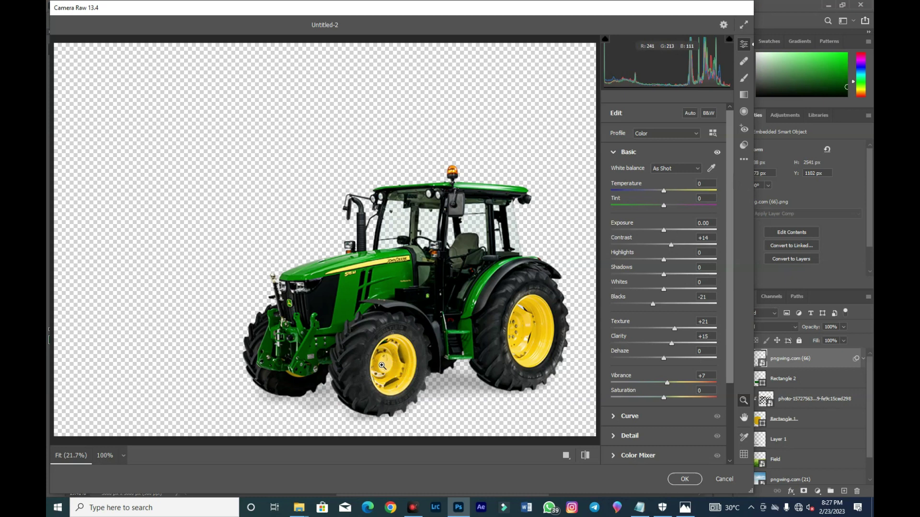
click(685, 479)
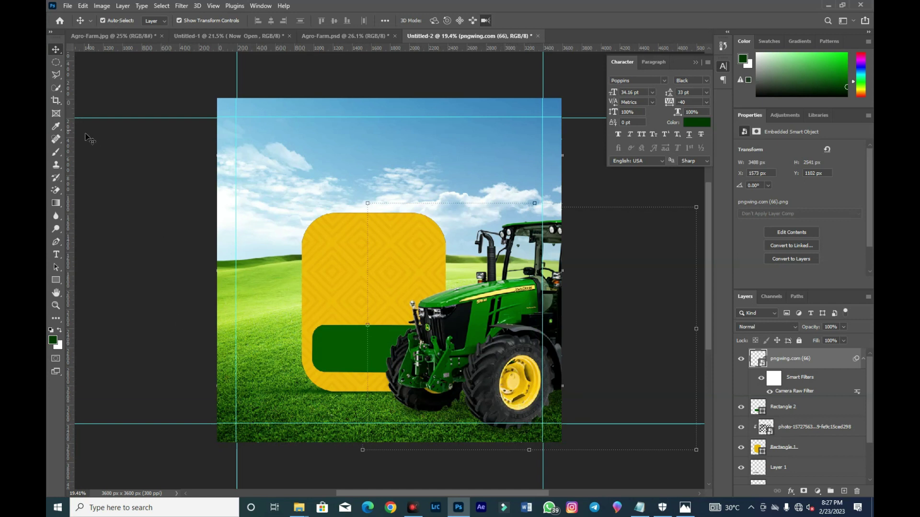
- Outline a flat shadow-shaped selection on the grass beneath the tractor's front with the Polygonal Lasso
click(56, 74)
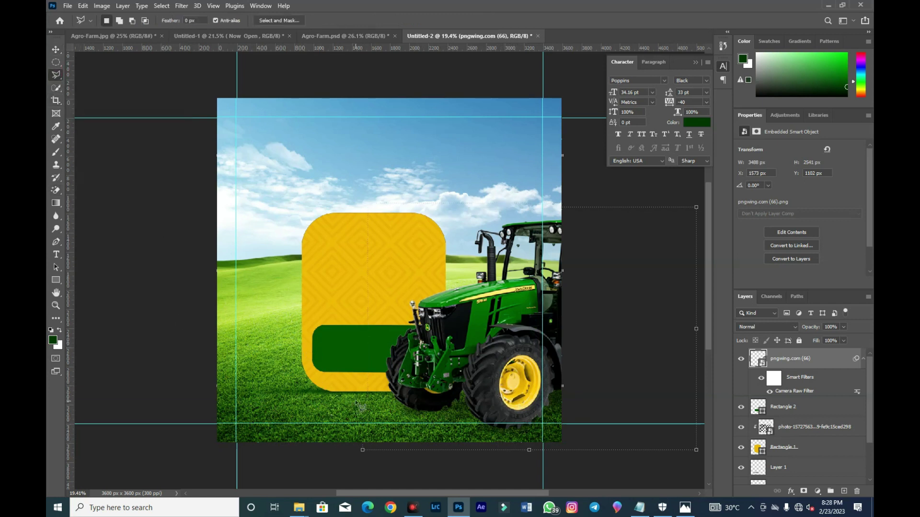
click(394, 398)
click(365, 401)
click(384, 417)
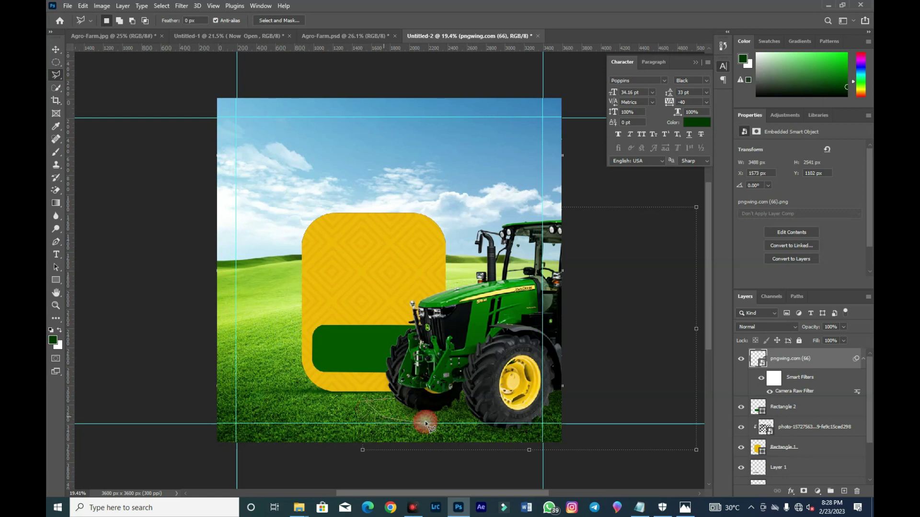
click(466, 408)
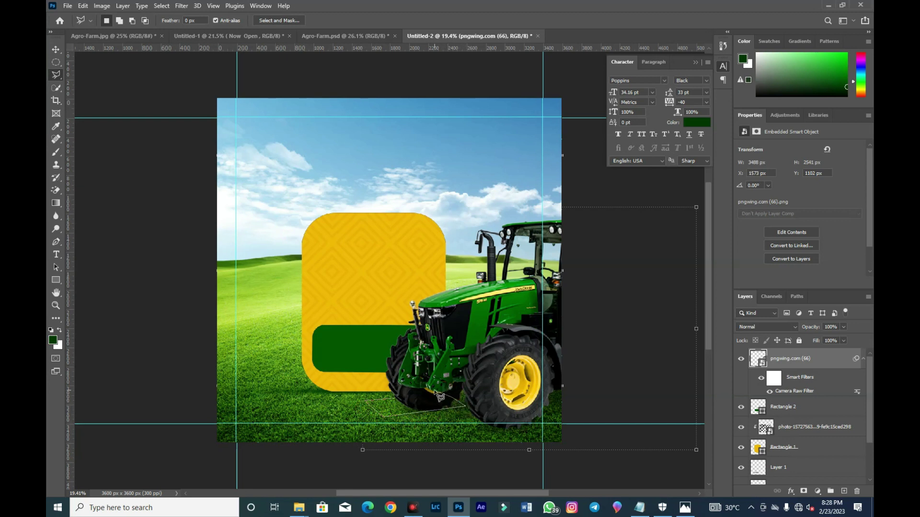
click(391, 399)
- Add a layer above Rectangle 2 and paint the selection dark green with a soft brush of 291 px
click(56, 152)
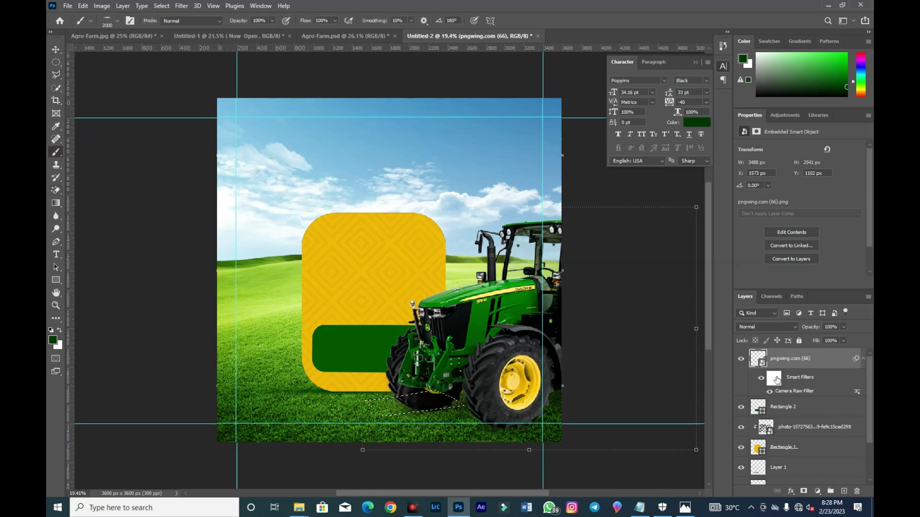
click(813, 407)
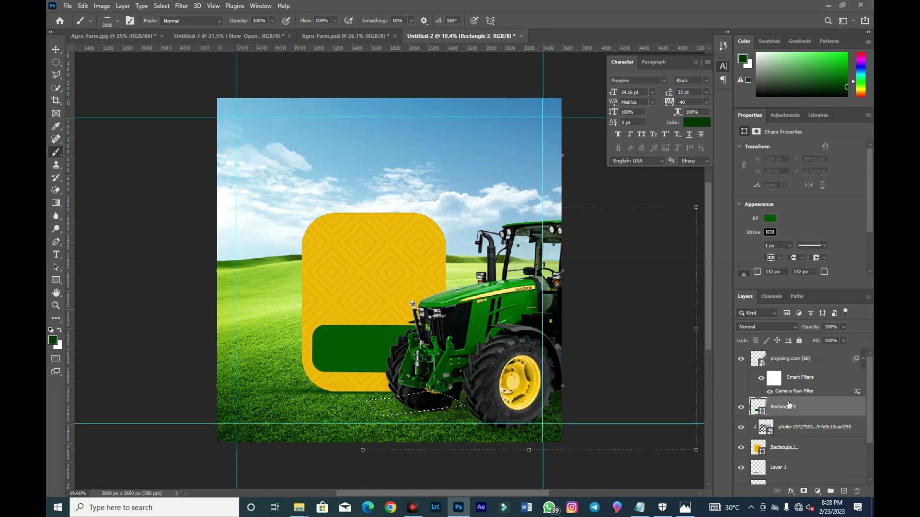
click(843, 492)
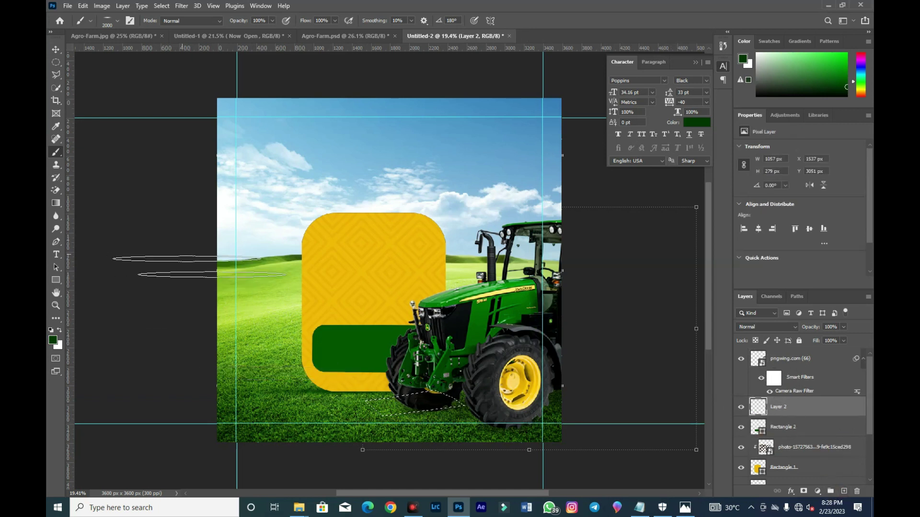
right_click(372, 329)
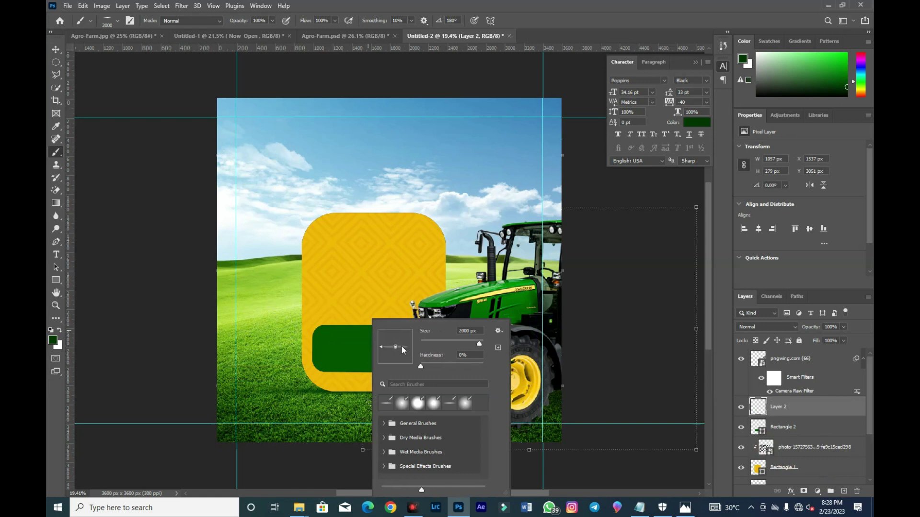
drag(479, 344, 470, 344)
click(354, 385)
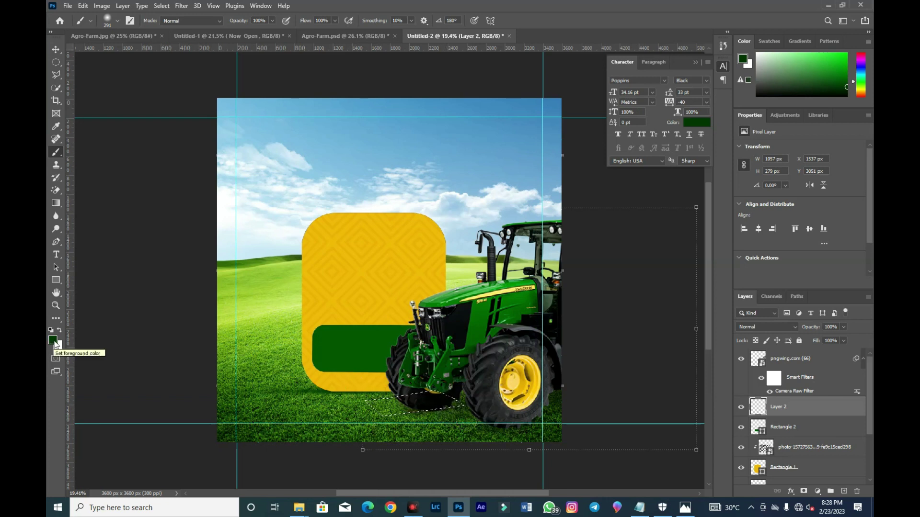
mouse_move(384, 412)
mouse_down()
mouse_move(397, 397)
mouse_move(431, 395)
mouse_move(383, 407)
mouse_move(484, 408)
mouse_move(363, 413)
mouse_up()
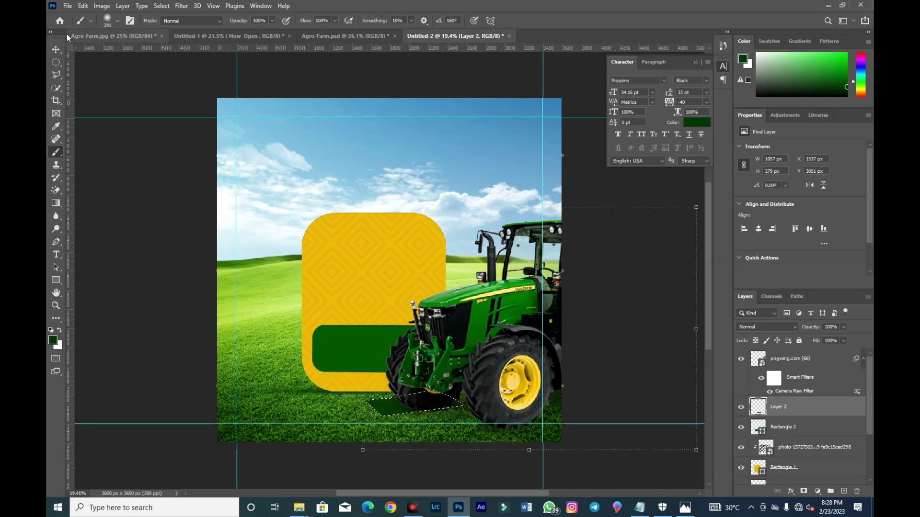
- Clear the selection and apply a Motion Blur to the painted shadow with angle 0° and distance 657 pixels
click(57, 49)
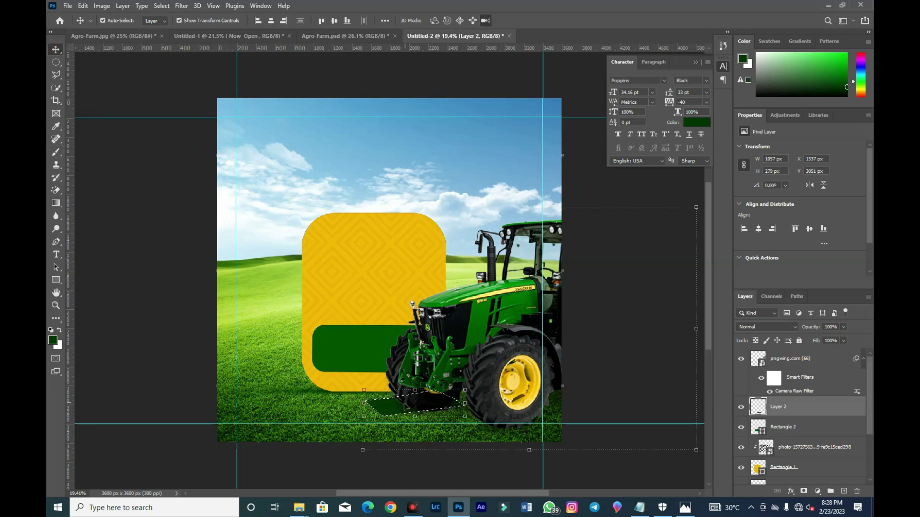
click(180, 5)
mouse_move(162, 6)
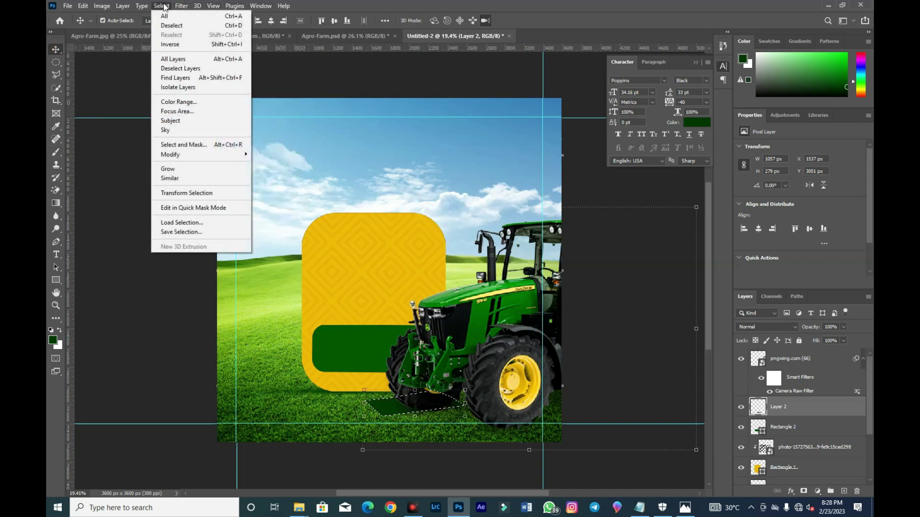
click(178, 26)
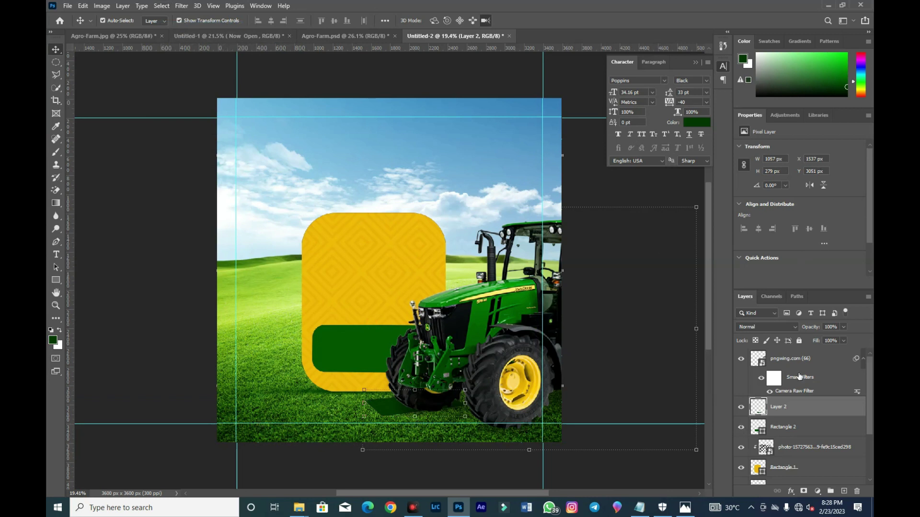
click(182, 6)
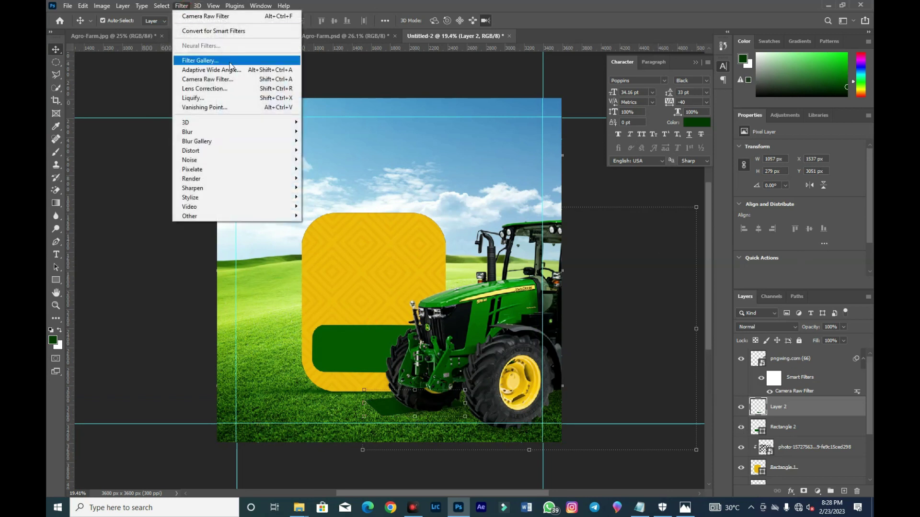
mouse_move(235, 151)
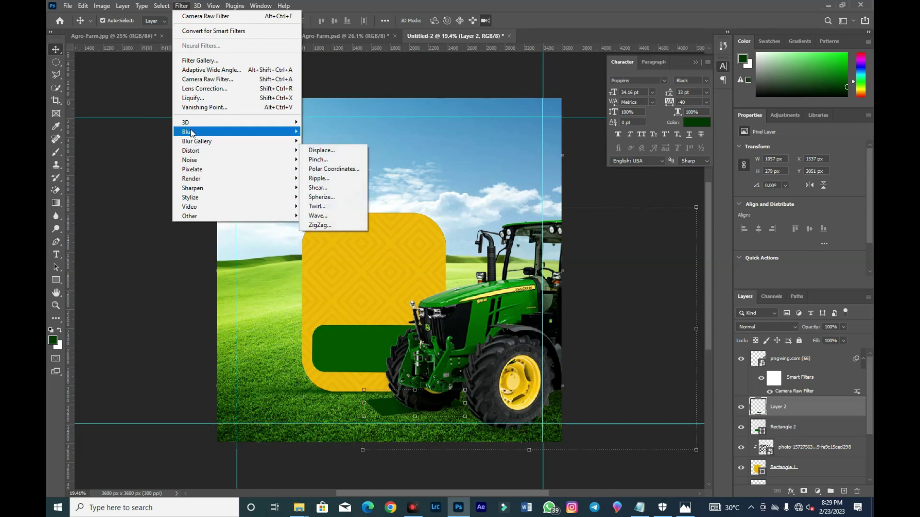
mouse_move(229, 131)
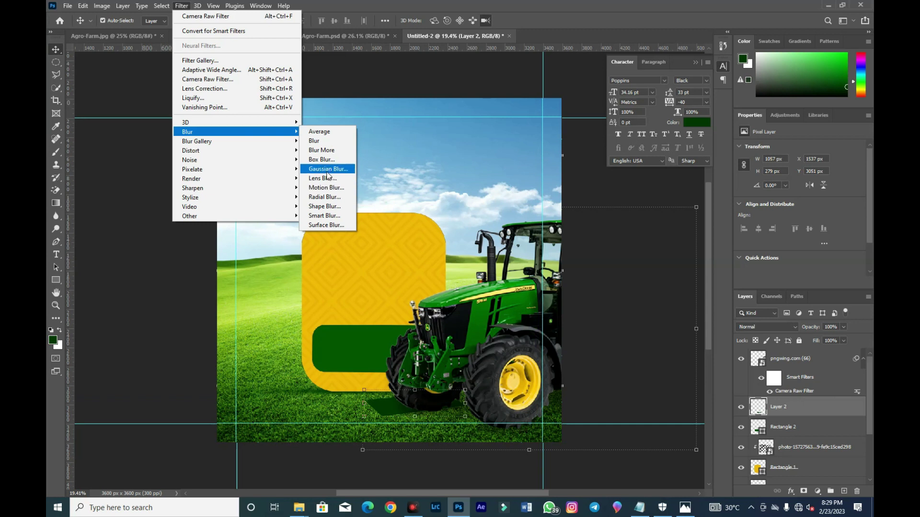
click(340, 188)
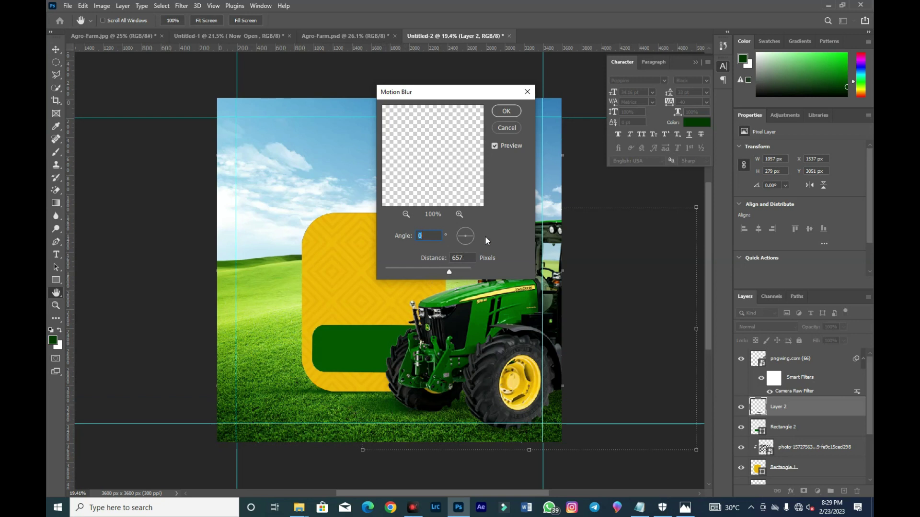
click(509, 112)
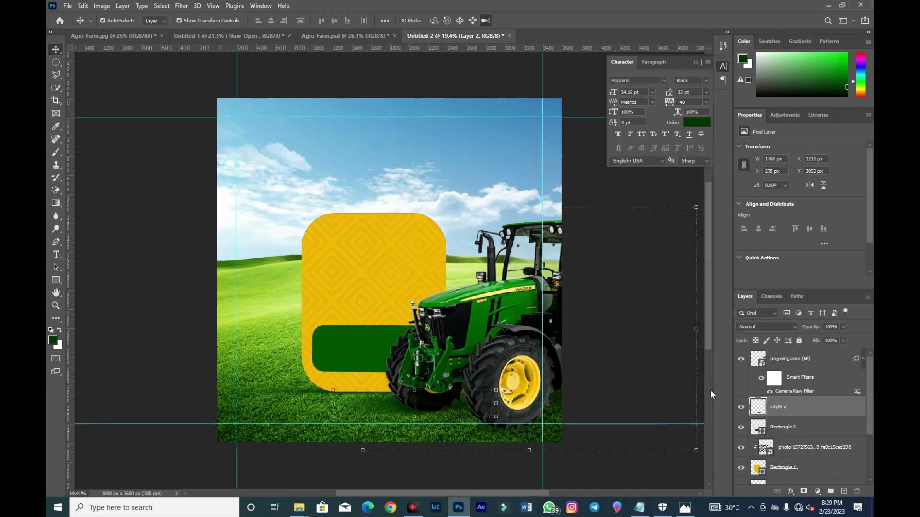
- Set the shadow layer's blend mode to Multiply
click(783, 323)
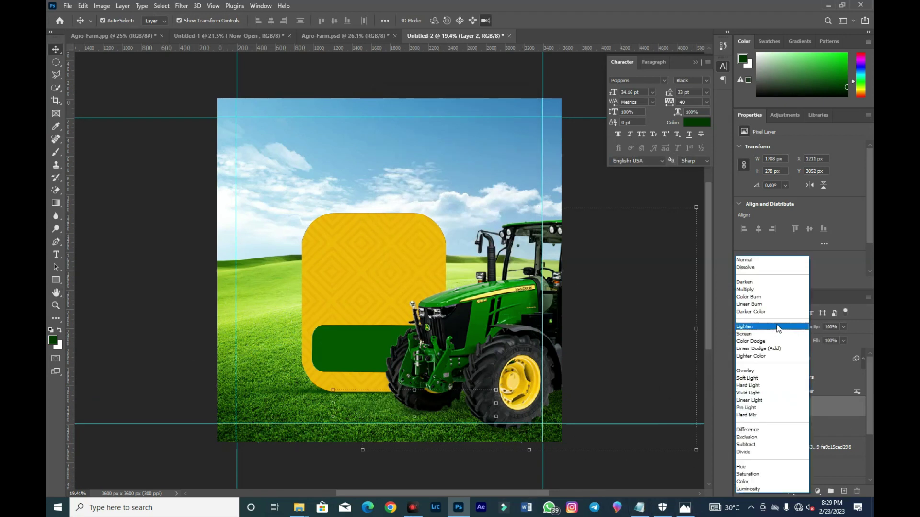
click(760, 289)
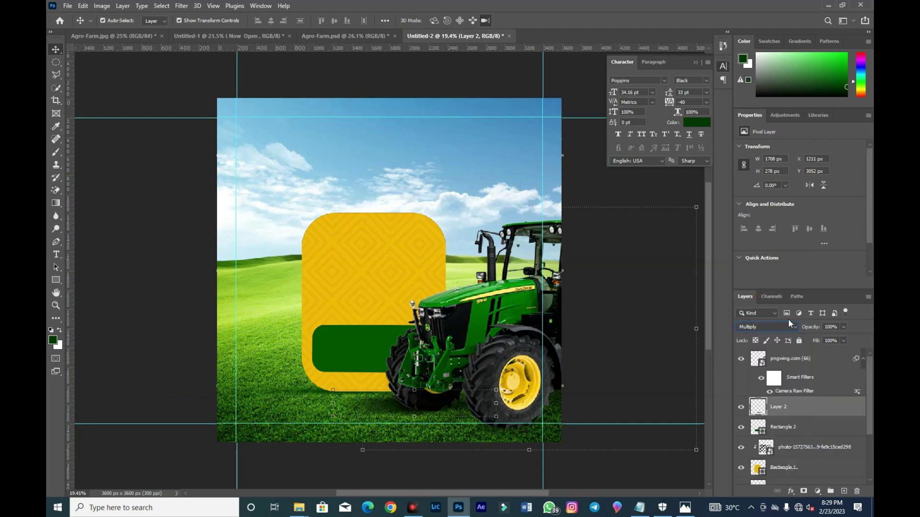
click(811, 330)
drag(814, 332, 824, 330)
- Duplicate the shadow, place the copy beneath the tractor's large nearer wheel, and tilt it slightly counter-clockwise
drag(397, 403, 478, 426)
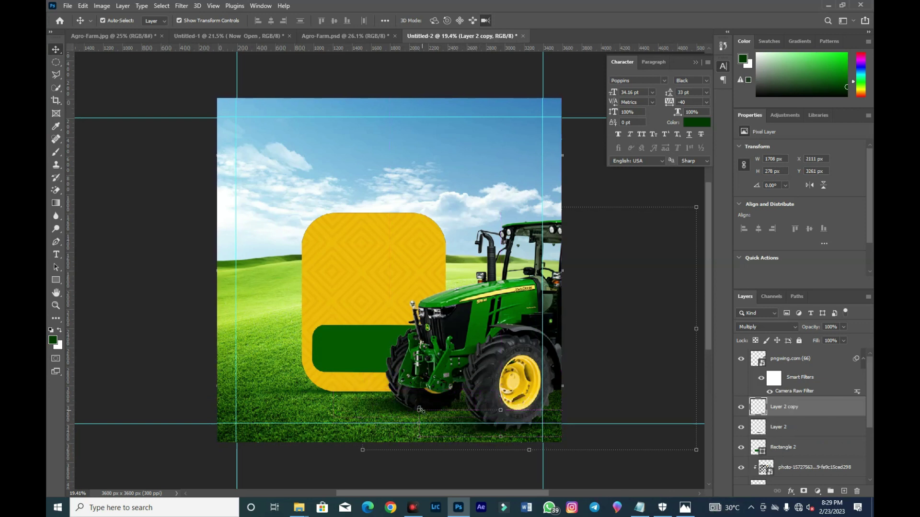
drag(414, 403, 412, 410)
key(Return)
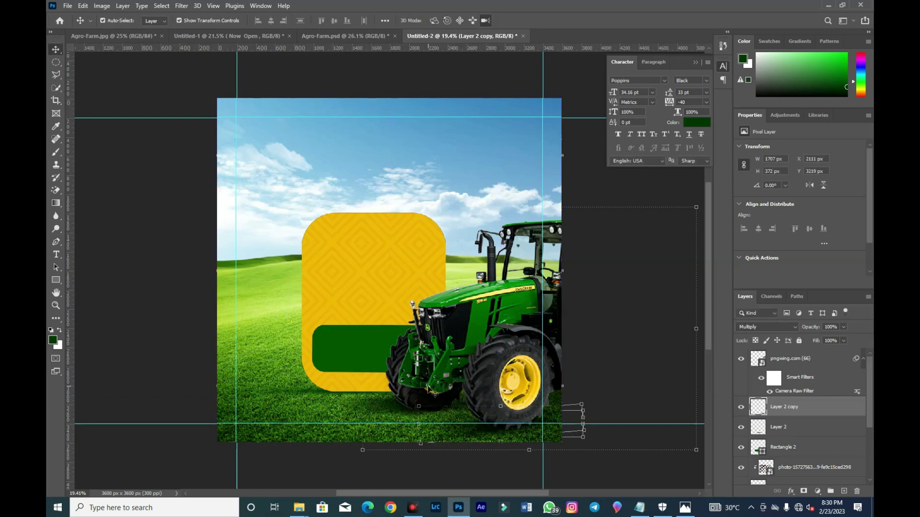
click(595, 344)
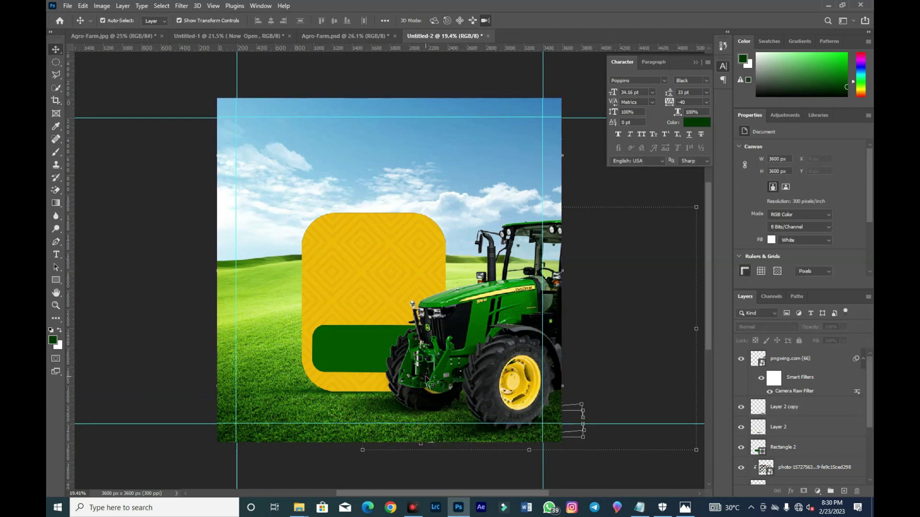
- Tilt the original shadow, Layer 2, by about -1.87° beneath the tractor and clear the layer selection
click(392, 407)
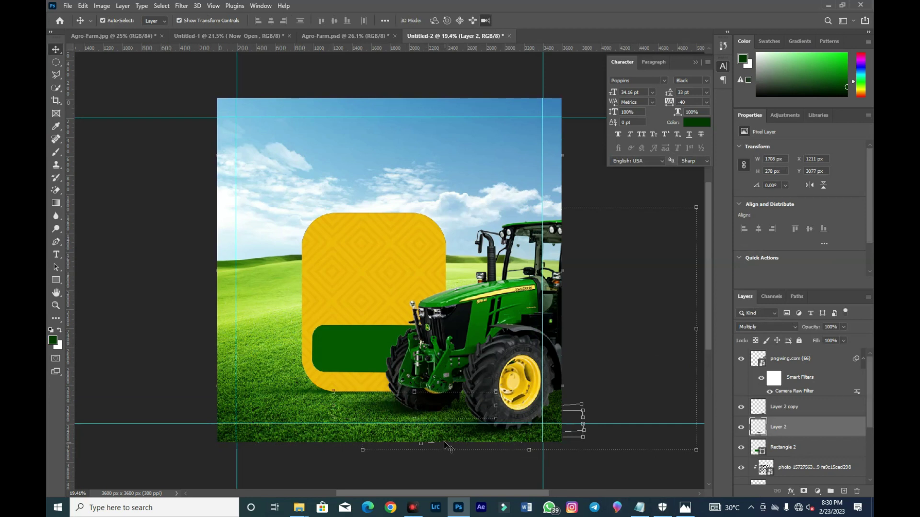
key(ctrl+t)
drag(464, 431, 552, 473)
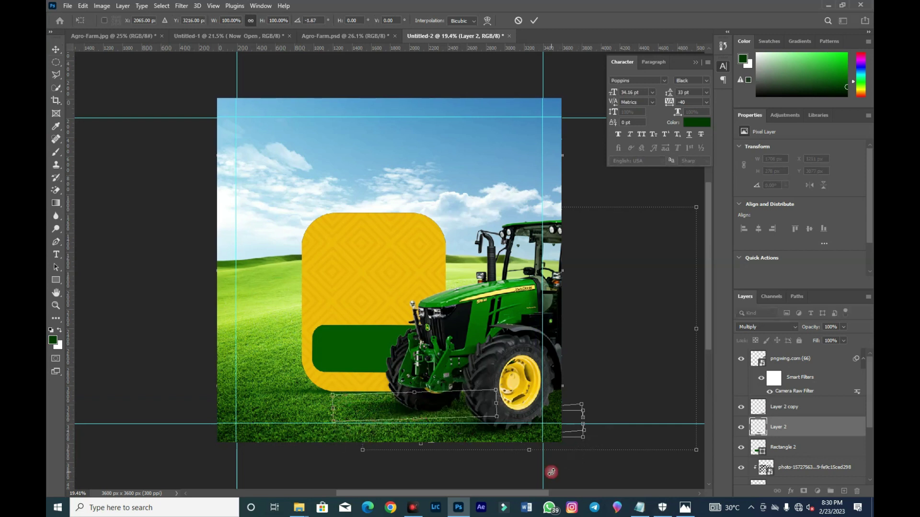
key(Return)
click(467, 439)
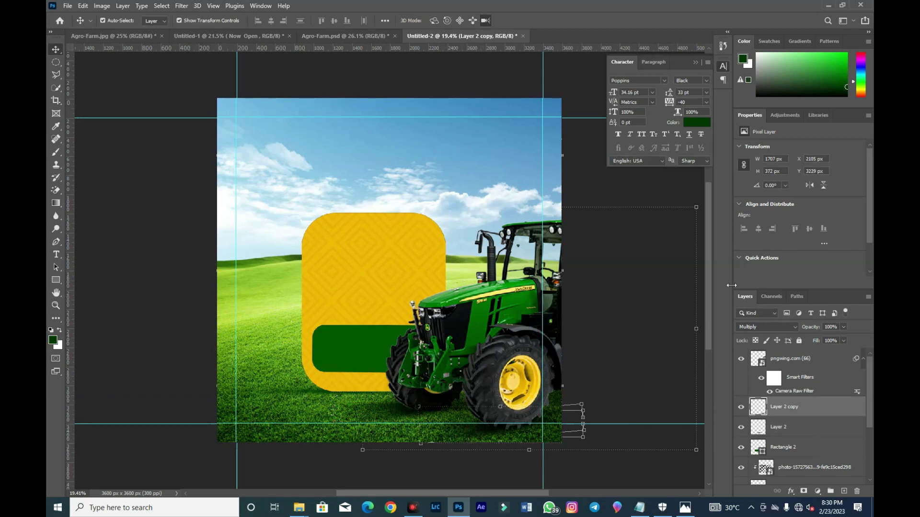
click(642, 304)
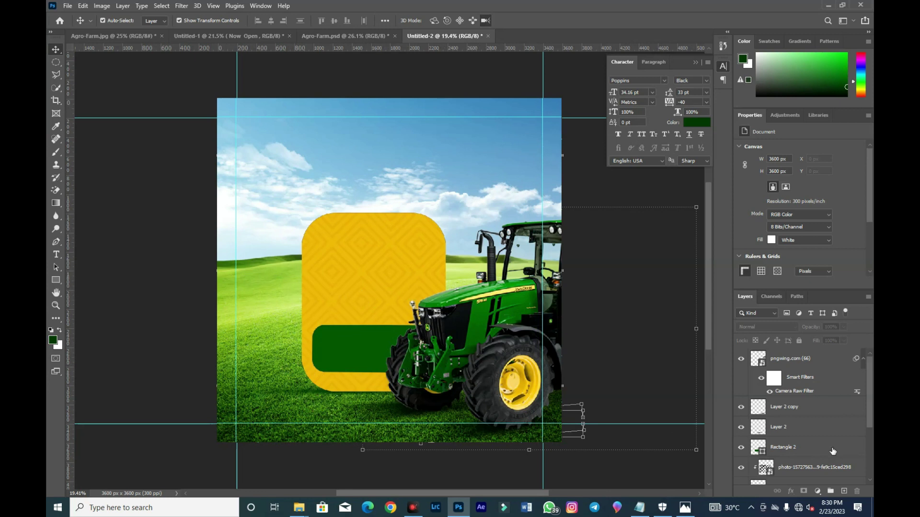
- Group the Field and sky image layers, name the group Background, and expand it
scroll(818, 470, down, 2)
scroll(795, 465, down, 3)
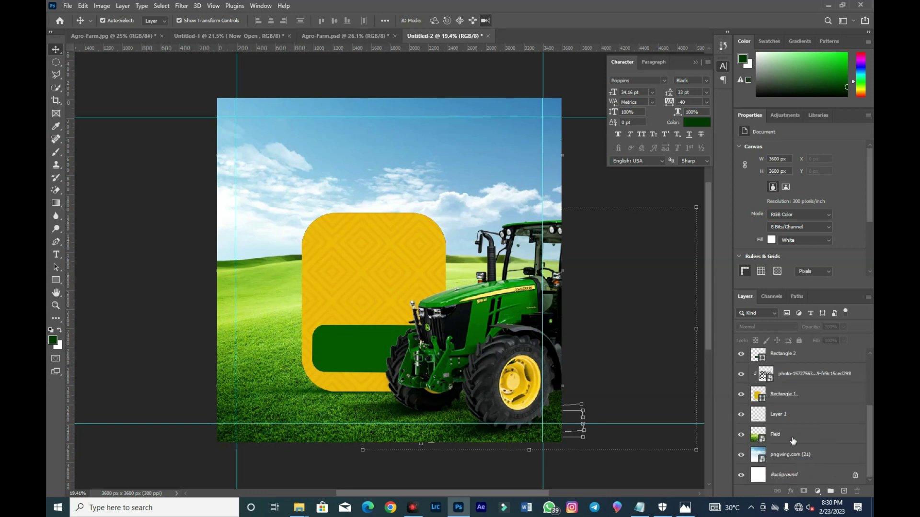
click(793, 440)
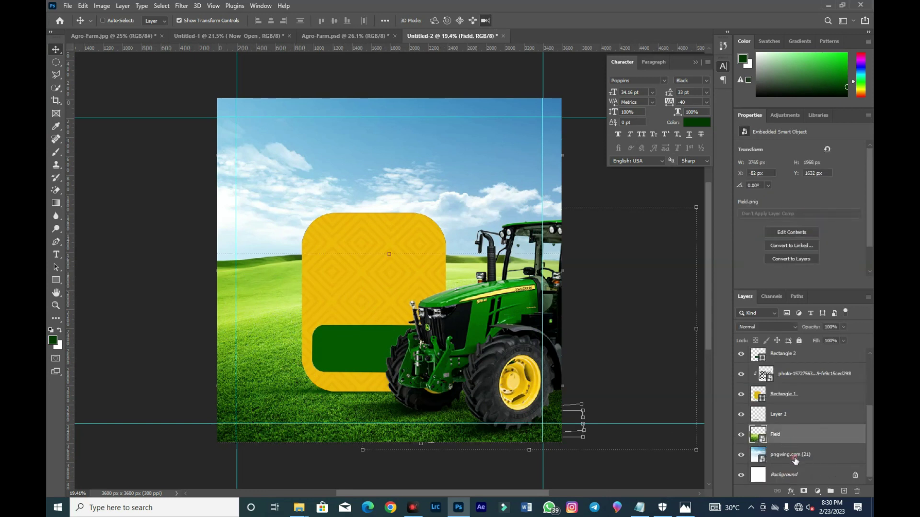
shift+click(795, 461)
key(ctrl+g)
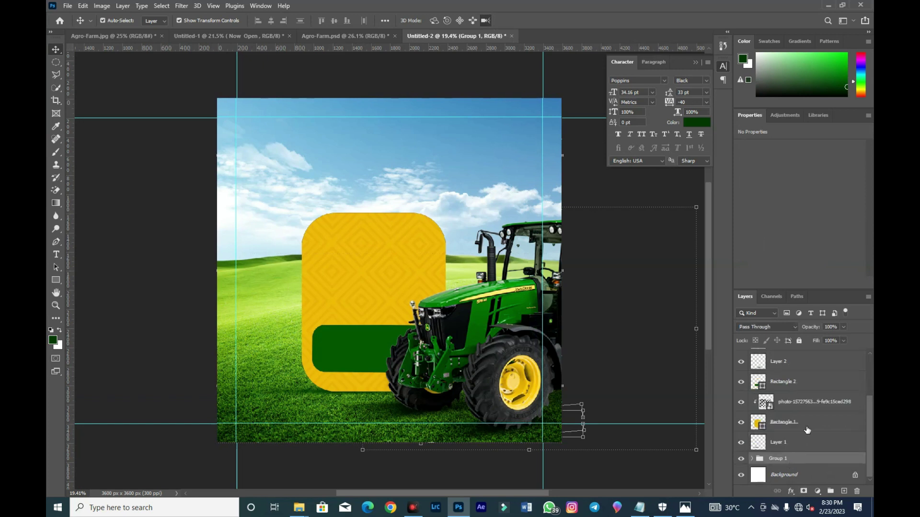
double_click(771, 459)
click(815, 461)
click(752, 458)
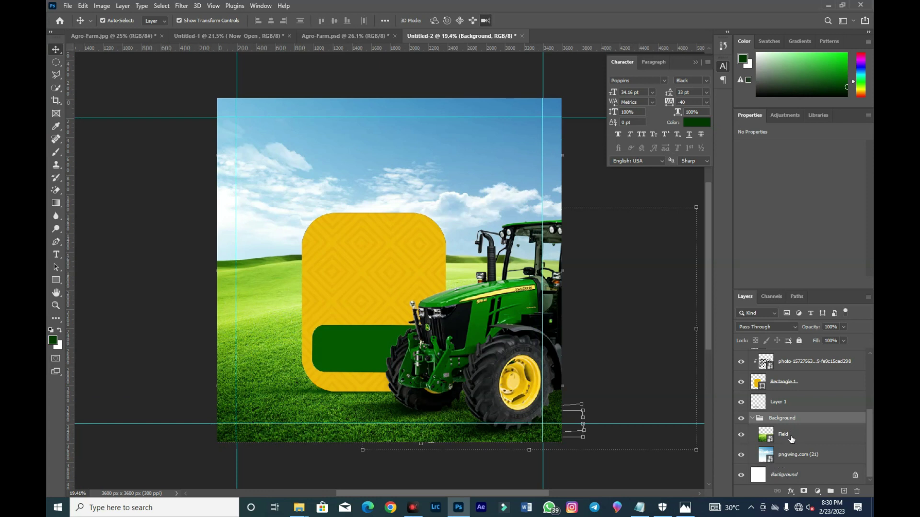
- Strongly increase the saturation of the sky image, pngwing.com (21), with a Hue/Saturation adjustment
click(791, 439)
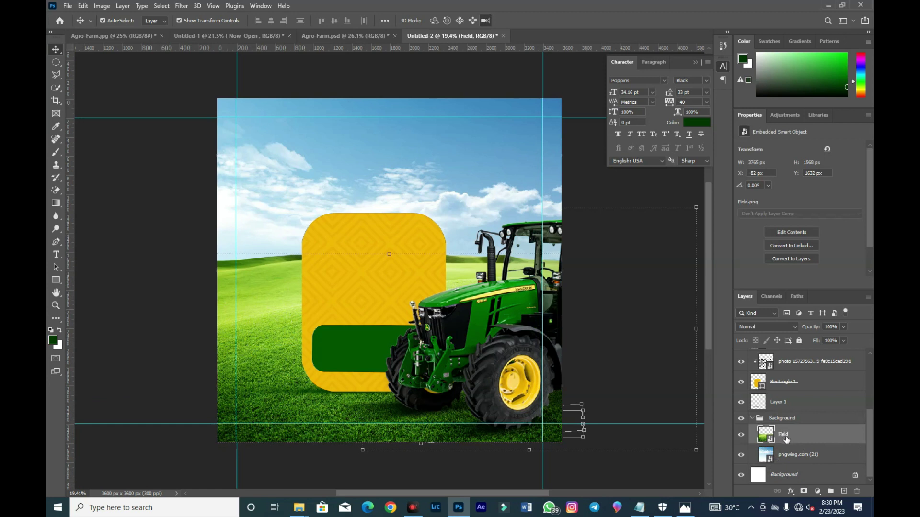
click(791, 460)
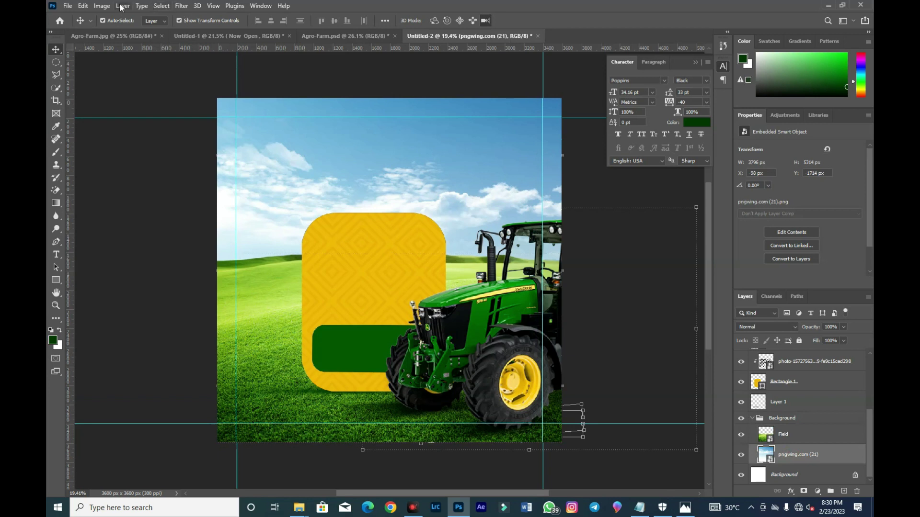
click(101, 9)
mouse_move(119, 32)
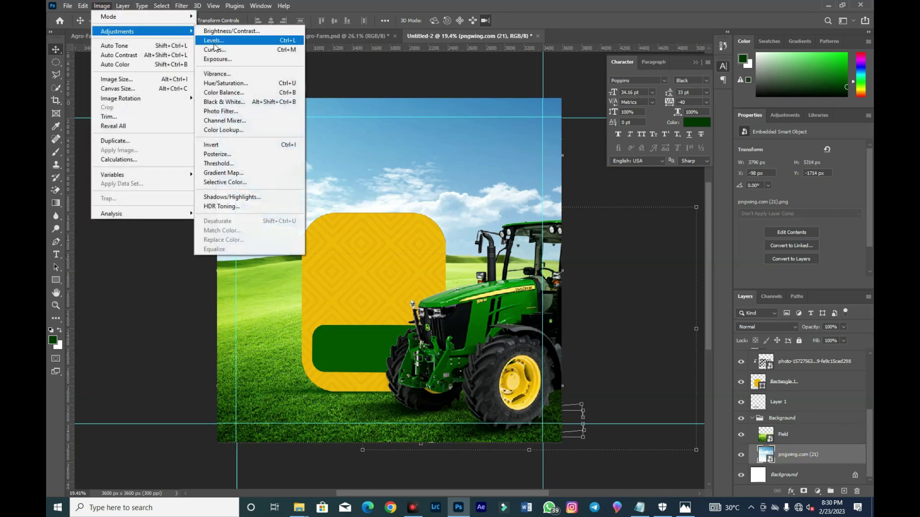
click(225, 83)
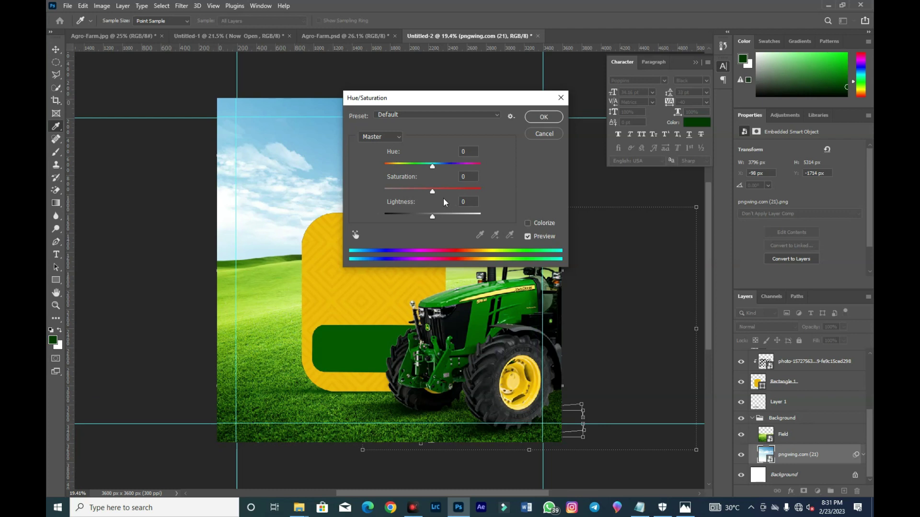
drag(432, 192, 477, 191)
click(533, 119)
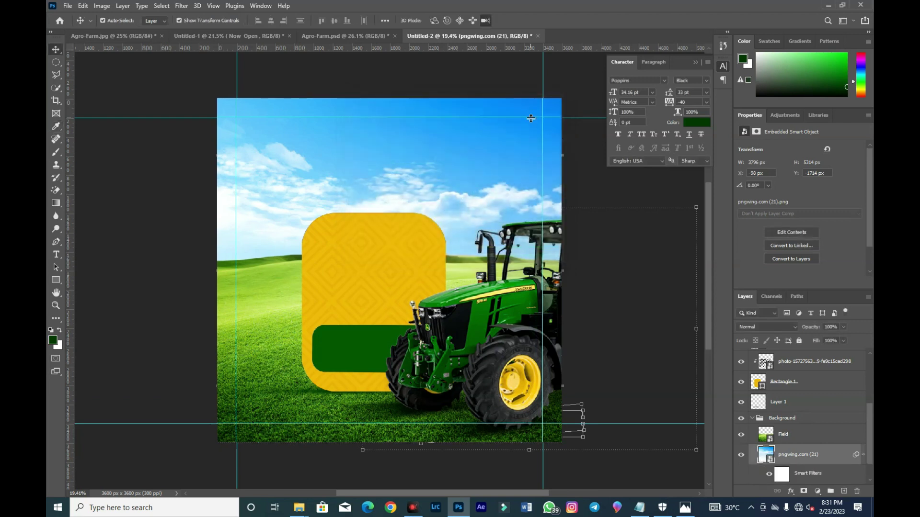
- Add an Exposure adjustment layer directly above the Field layer and set its exposure to -2.28
click(778, 435)
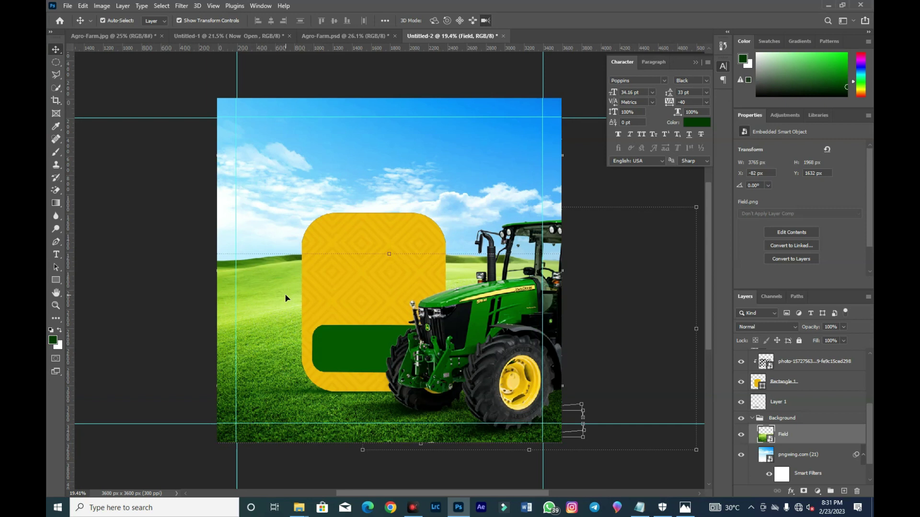
scroll(285, 298, up, 1)
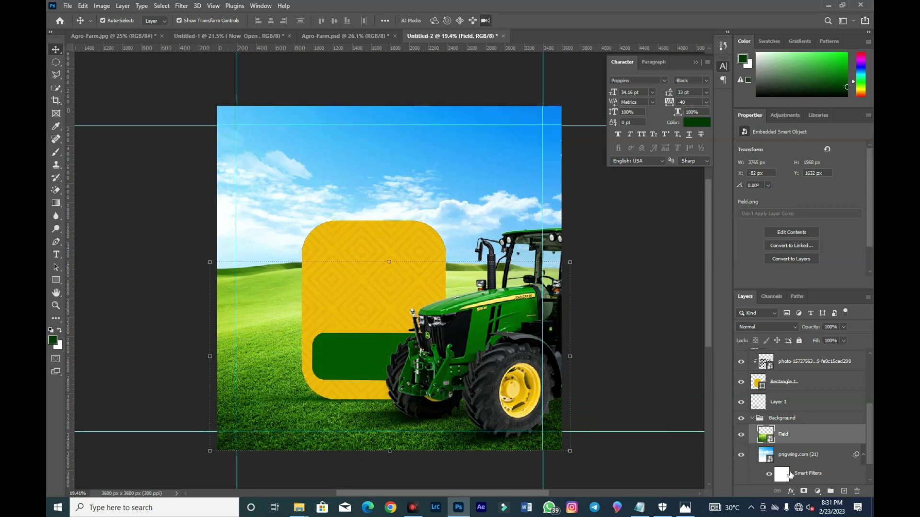
click(817, 491)
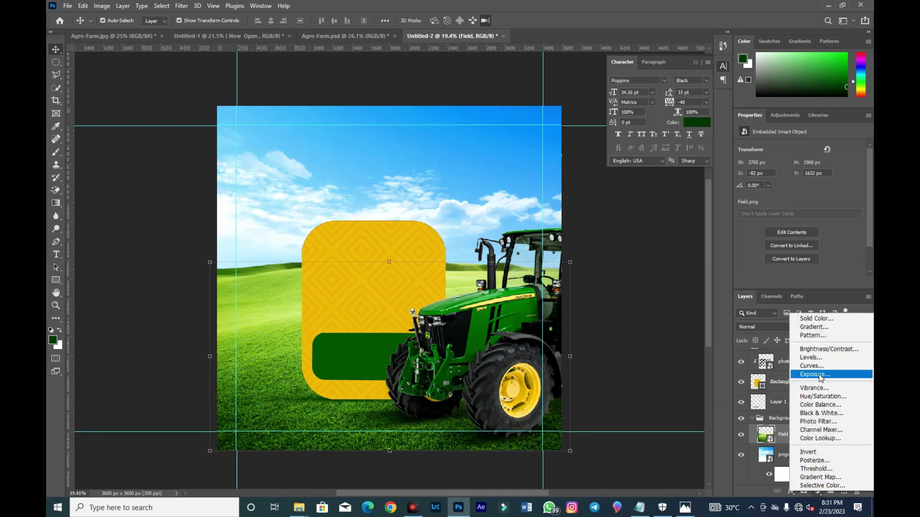
click(820, 379)
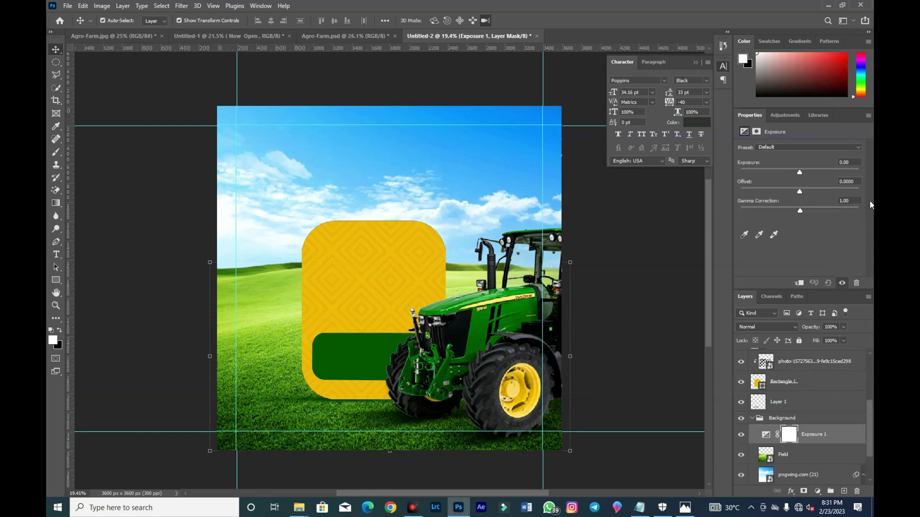
double_click(838, 161)
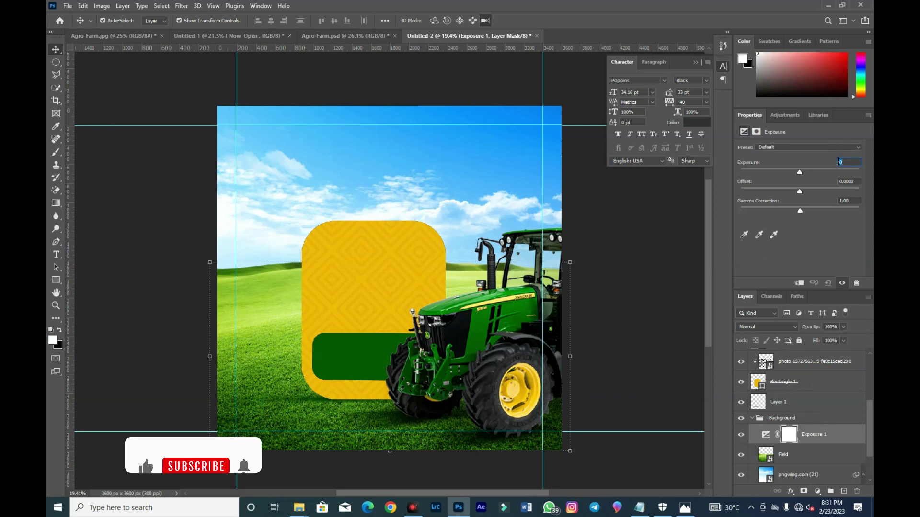
text(2.28)
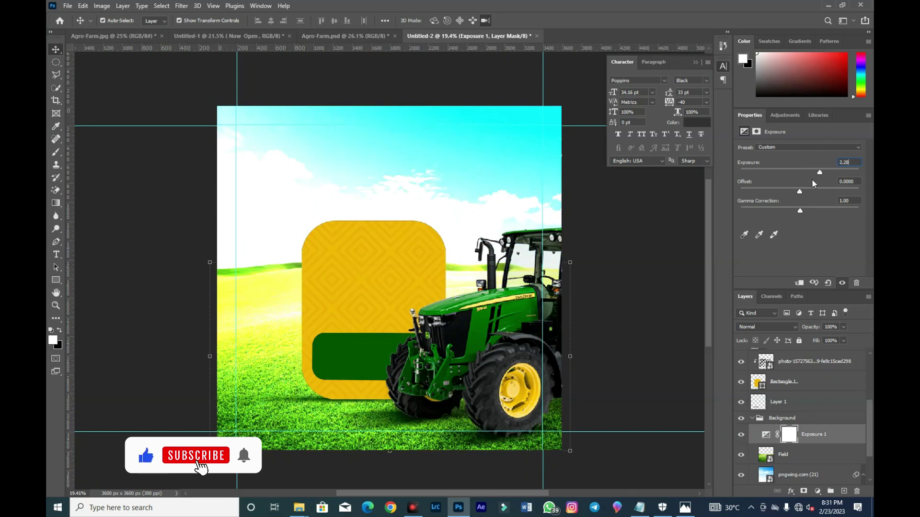
click(839, 162)
text(-)
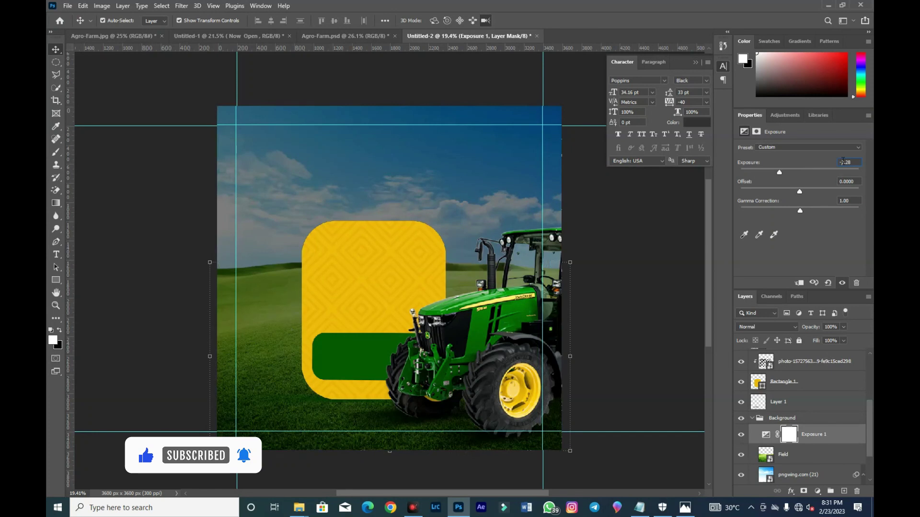
- Clip the Exposure adjustment to the Field layer and invert its mask to black
right_click(822, 436)
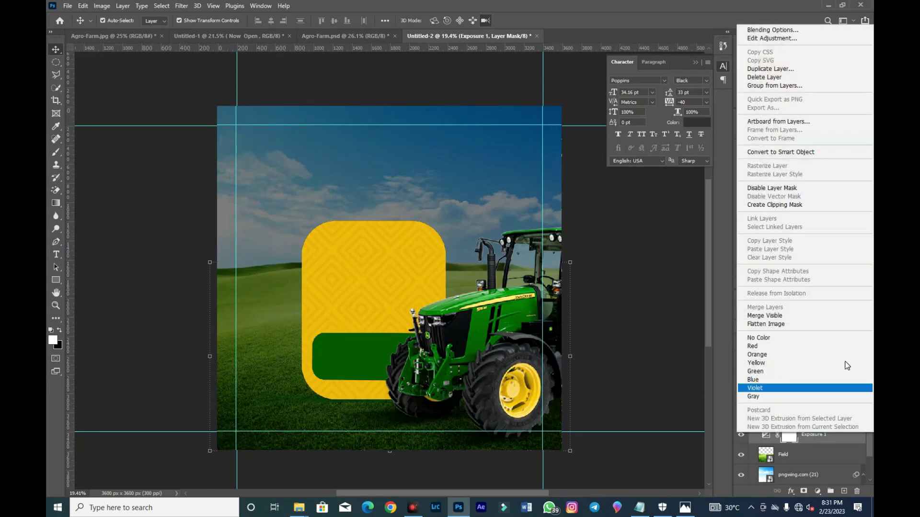
click(796, 207)
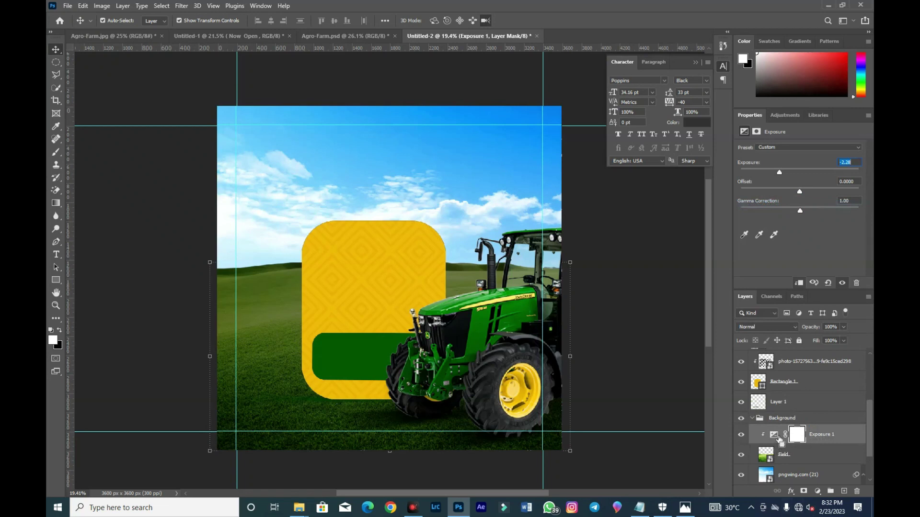
key(ctrl+i)
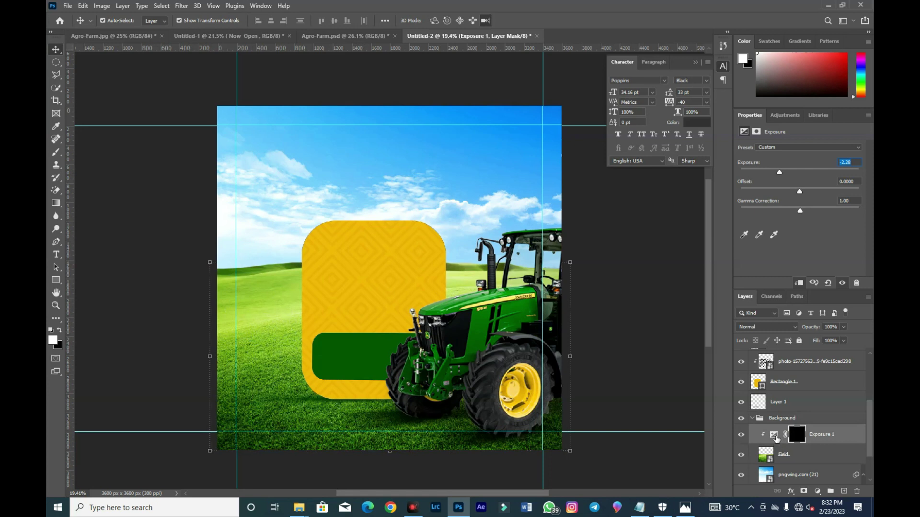
- Paint white on the Exposure mask across the field with a soft 1000 px brush to darken the grass
click(54, 155)
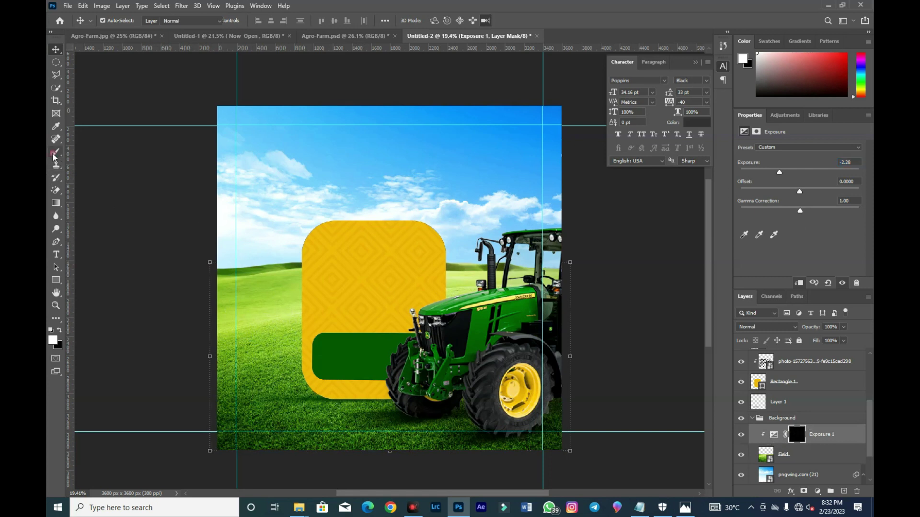
key(bracketright)
key(bracketright)
key(bracketright)
key(bracketright)
key(bracketright)
key(bracketright)
key(bracketright)
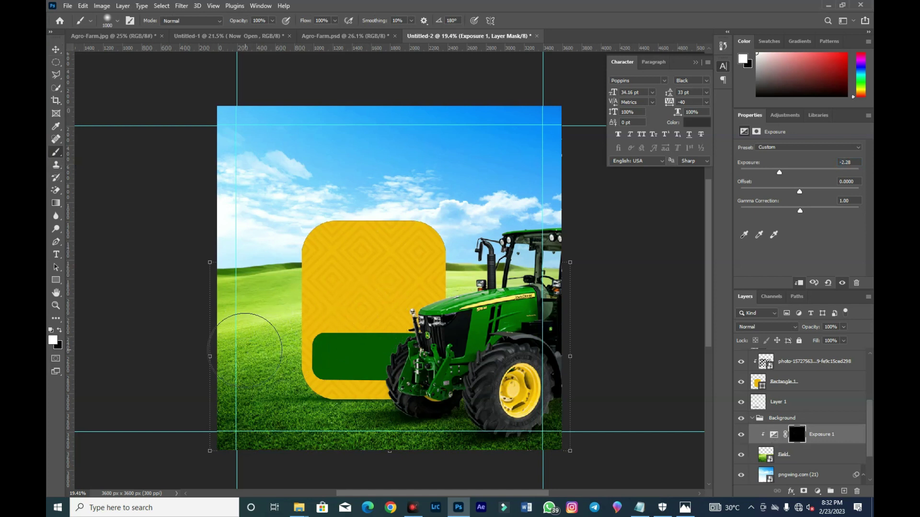
mouse_move(221, 316)
mouse_down()
mouse_move(255, 290)
mouse_move(356, 283)
mouse_up()
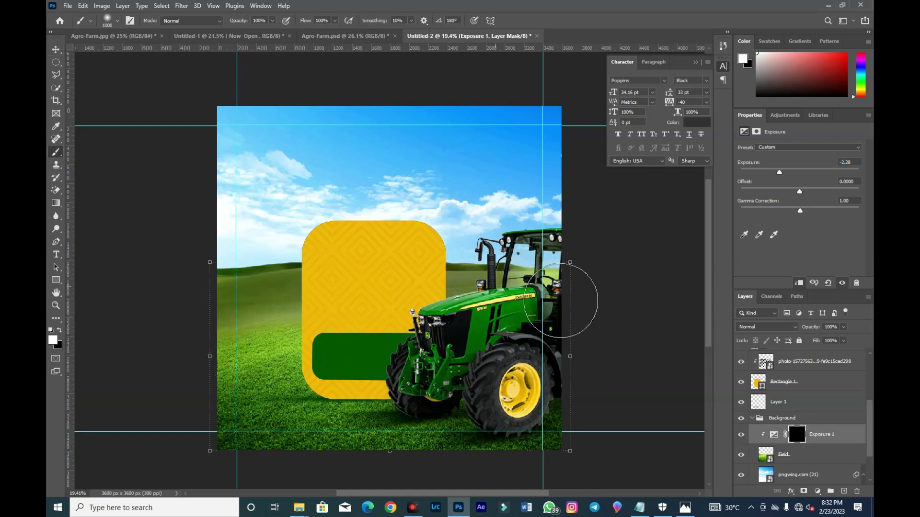
mouse_move(137, 357)
mouse_down()
mouse_move(309, 319)
mouse_move(570, 286)
mouse_move(641, 447)
mouse_up()
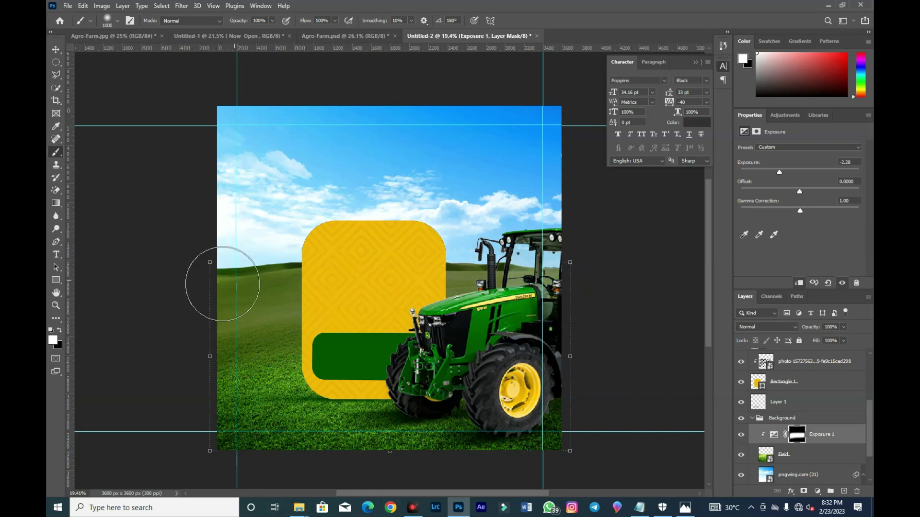
click(56, 49)
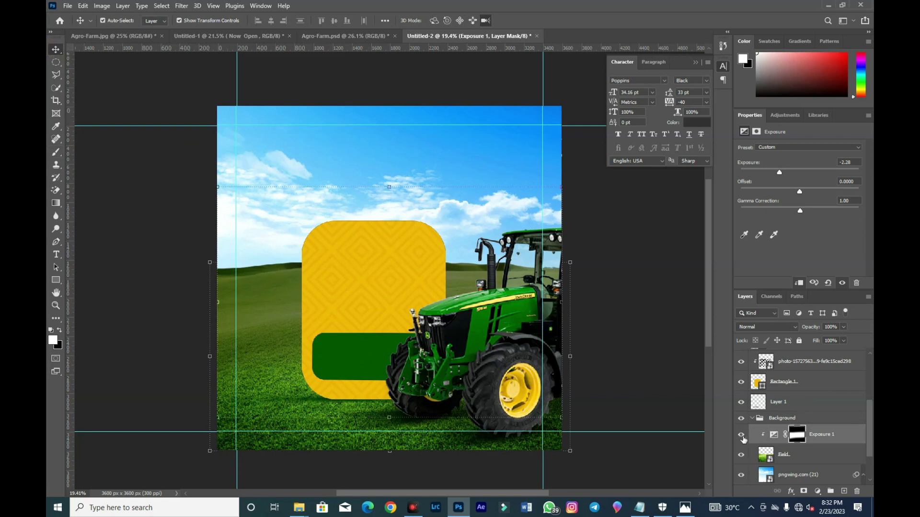
- Compare the field with and without the Exposure layer, then set that layer to 88% opacity and Multiply blending
click(741, 436)
click(741, 436)
drag(813, 327, 804, 330)
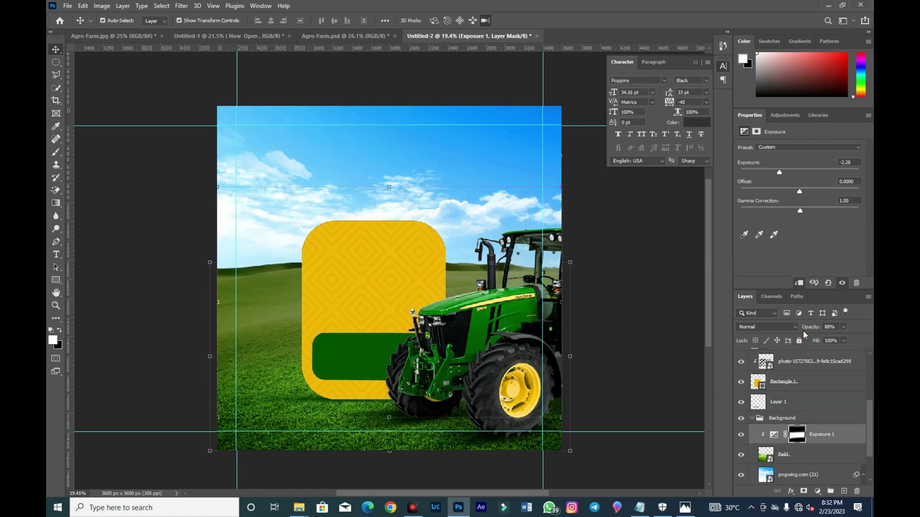
click(766, 327)
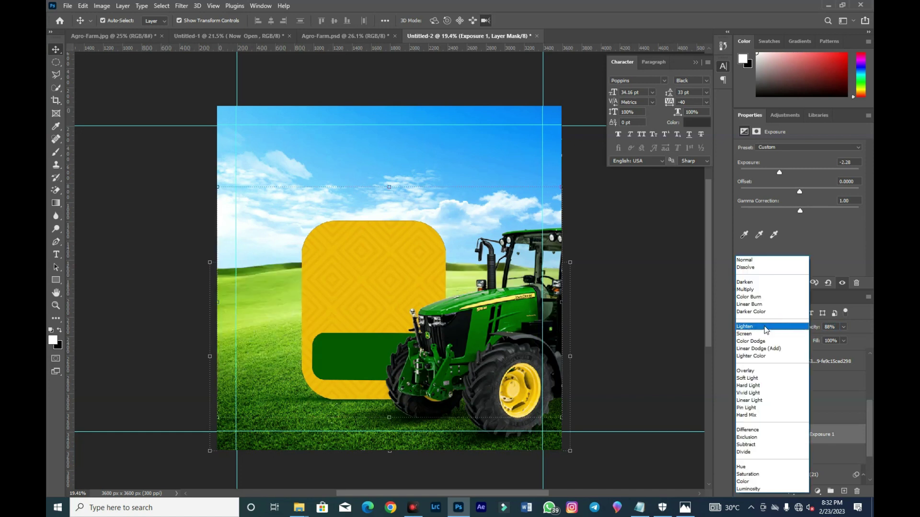
click(773, 289)
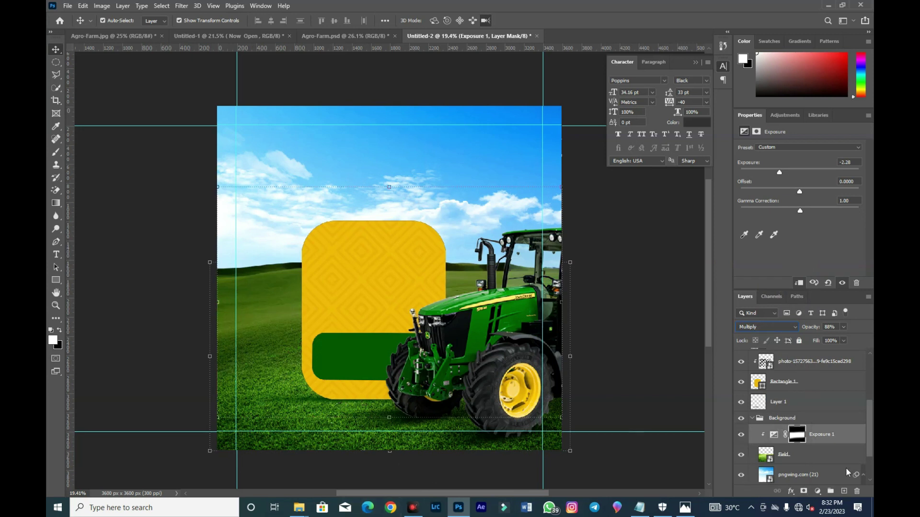
- Place the Tree Branch image from the Farm Flyer folder and move its layer to the top of the layer stack
click(863, 475)
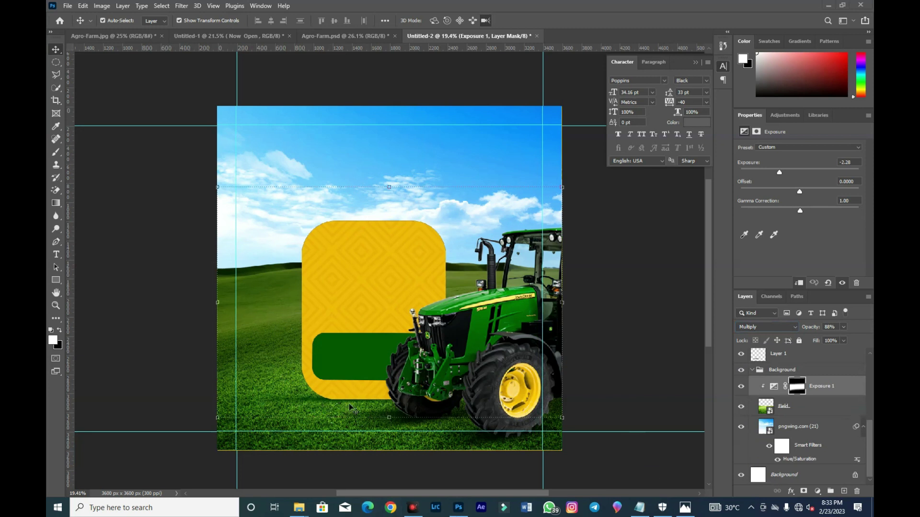
mouse_move(299, 508)
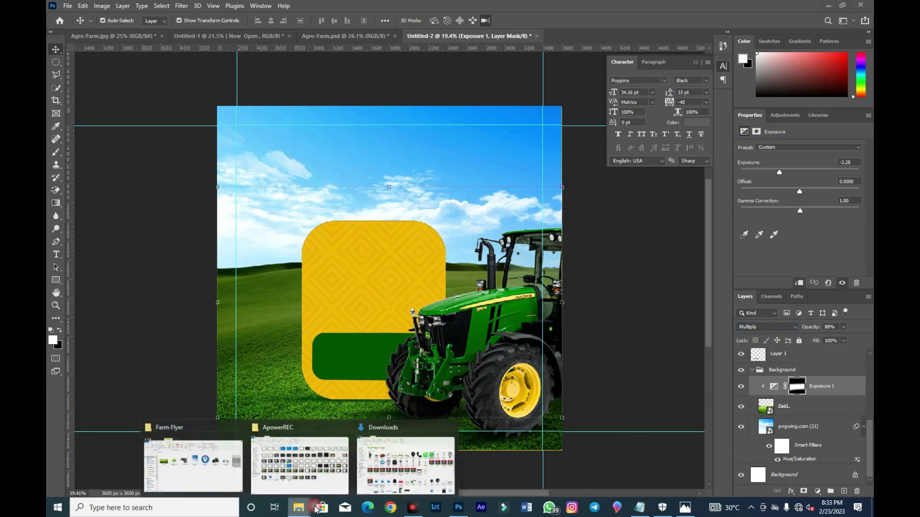
click(160, 487)
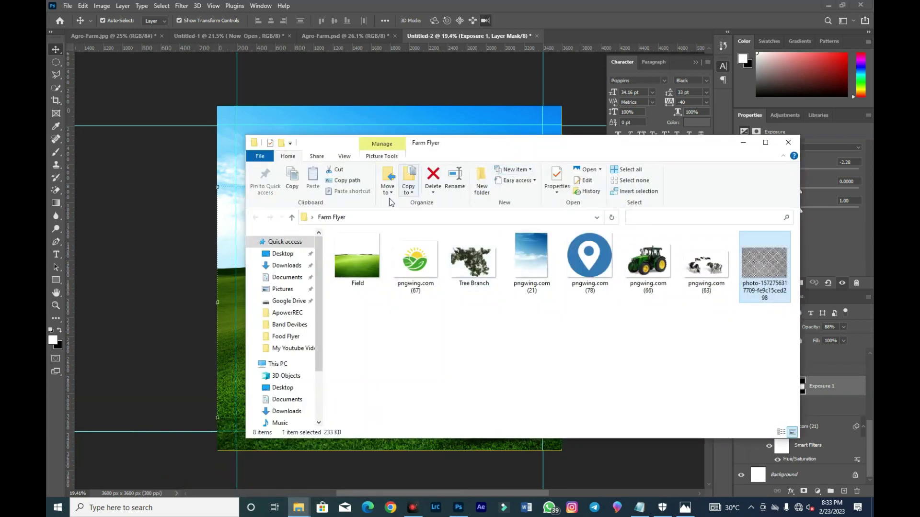
drag(478, 280, 531, 154)
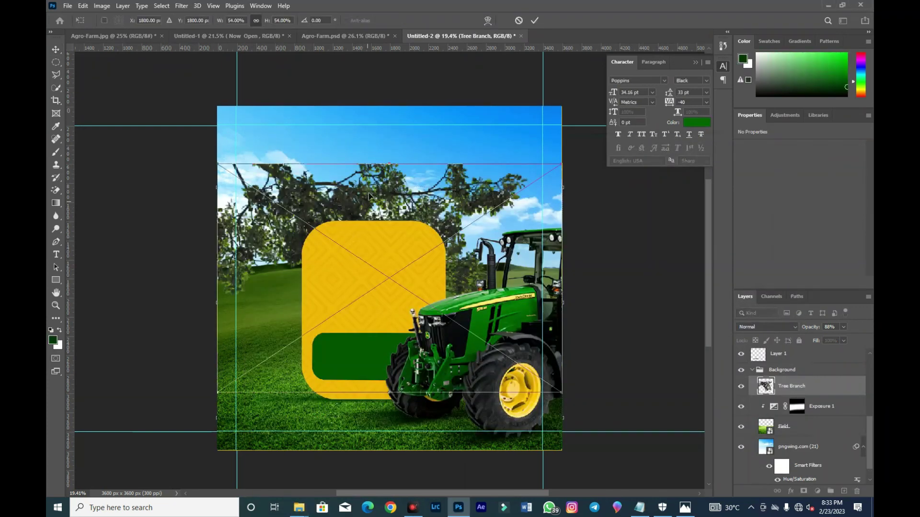
key(Return)
drag(829, 388, 825, 354)
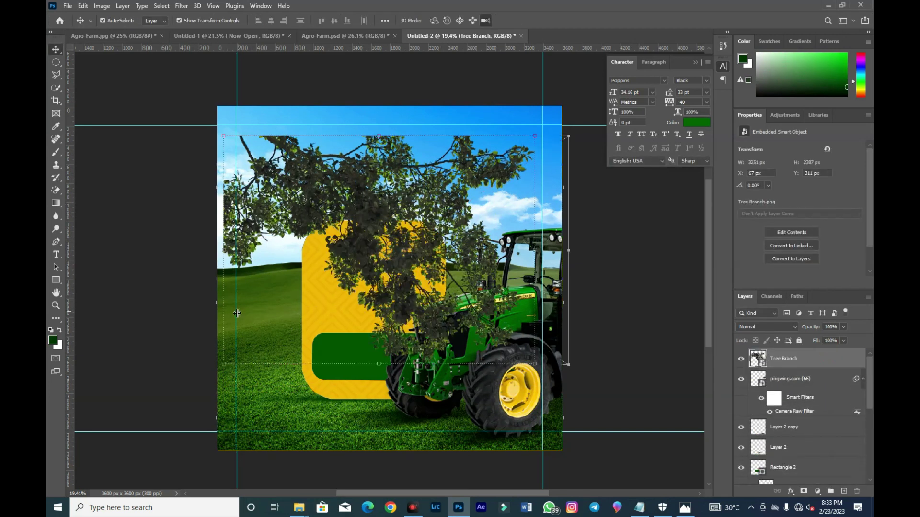
- Scale the tree branch down to about 43% and flip it horizontally
drag(223, 364, 294, 318)
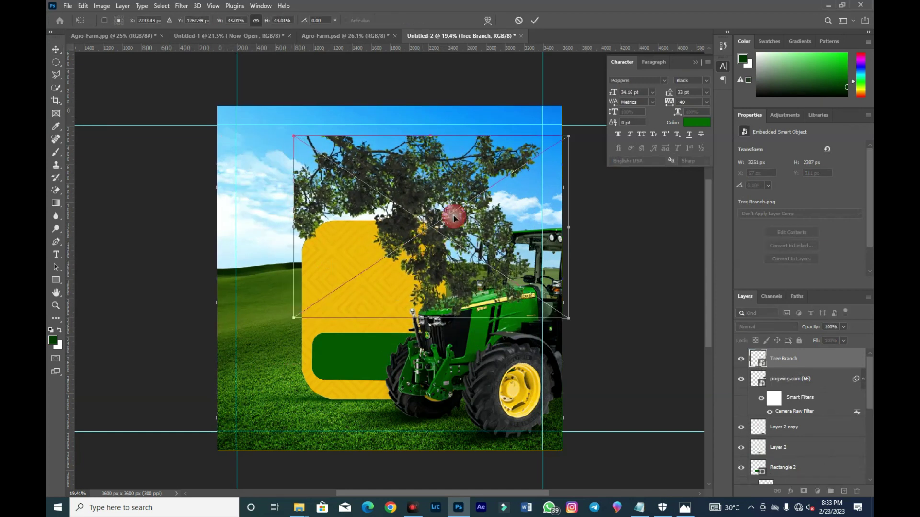
right_click(521, 165)
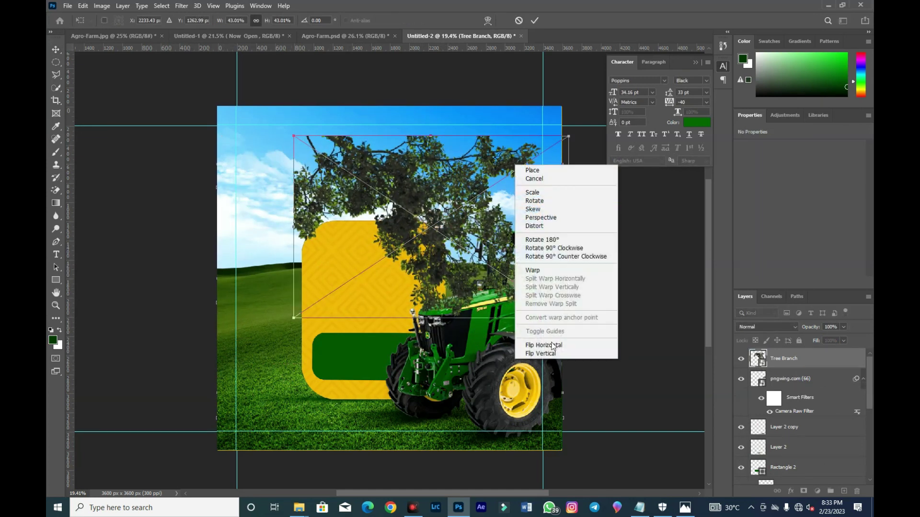
click(550, 345)
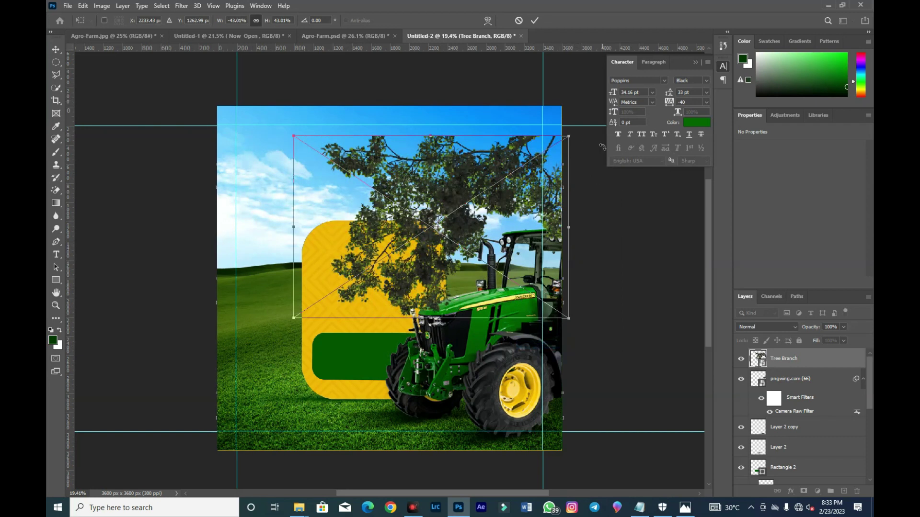
- Shrink the tree branch to about 40%, rotate it to about -156°, and place it over the flyer's upper-right corner
drag(466, 176, 508, 110)
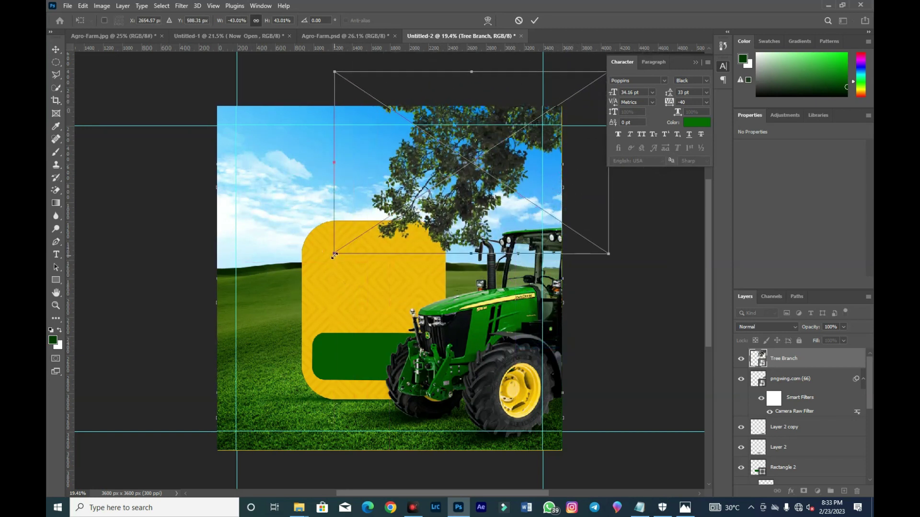
drag(334, 256, 355, 241)
drag(610, 262, 577, 327)
drag(476, 168, 509, 156)
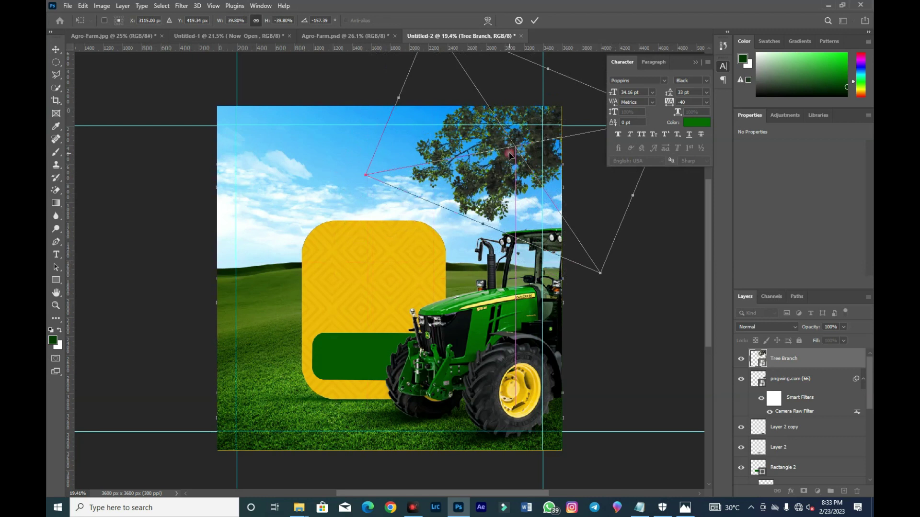
key(Return)
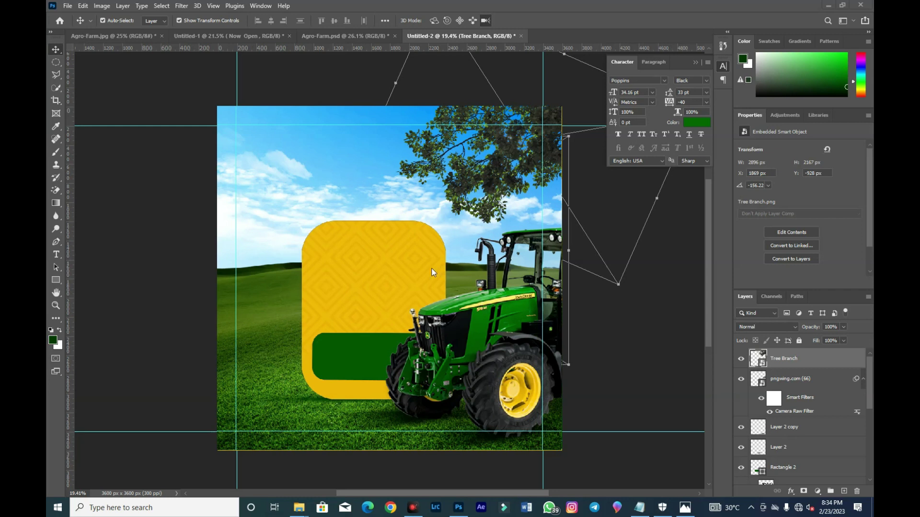
- Select Rectangle 2, the pattern photo, Rectangle 1 and Layer 1 together and shift the yellow panel group to the left
click(395, 268)
drag(354, 269, 355, 312)
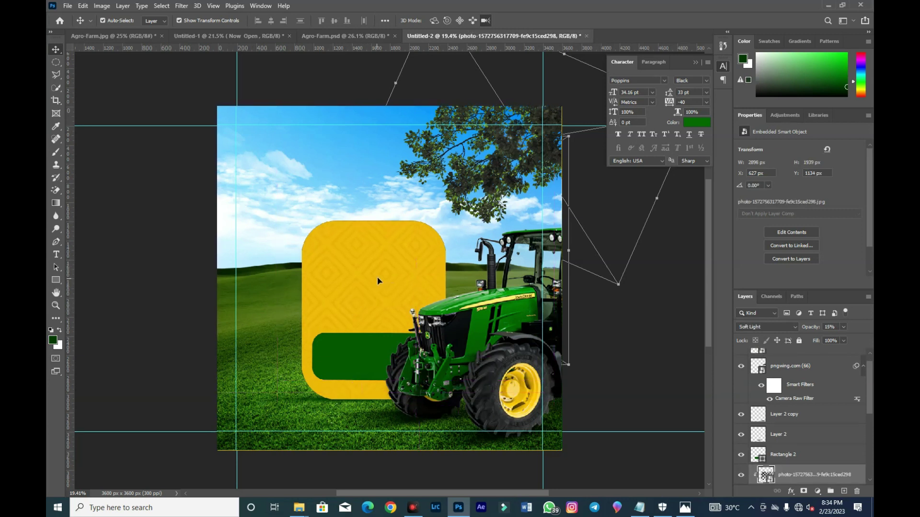
scroll(795, 462, down, 3)
click(792, 377)
click(792, 377)
click(786, 434)
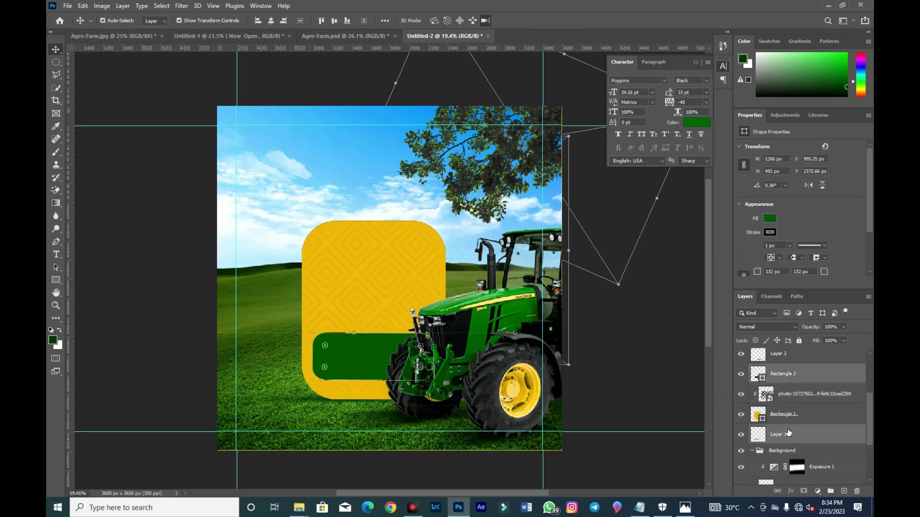
ctrl+click(425, 394)
drag(425, 394, 437, 319)
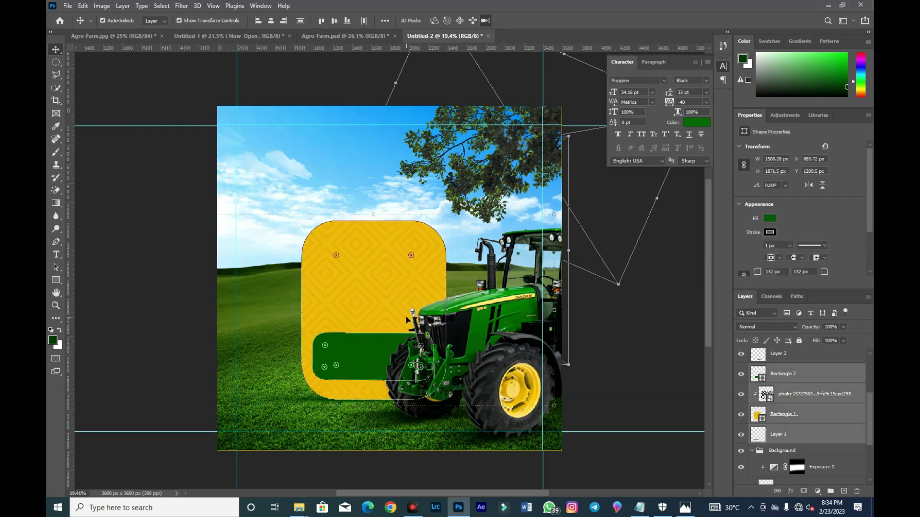
drag(381, 280, 364, 281)
- Transform the yellow panel group to about 93.6% width and 103% height, keeping it left of the tractor
key(ctrl+t)
drag(540, 307, 519, 305)
drag(353, 287, 356, 287)
drag(471, 331, 473, 334)
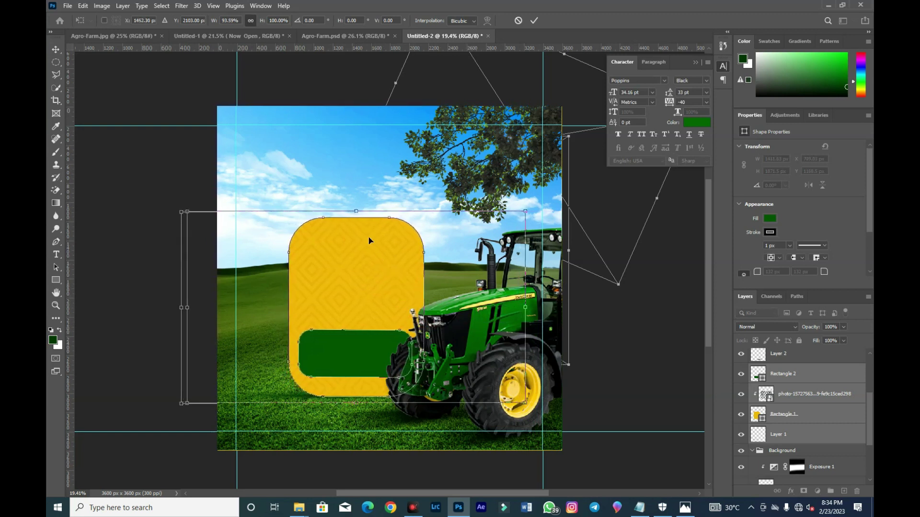
drag(356, 211, 355, 205)
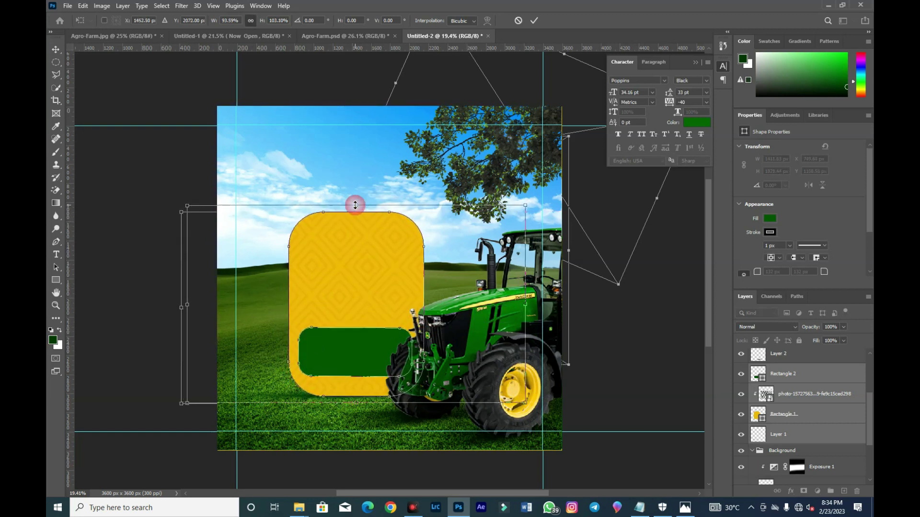
key(Return)
- Scale the tractor down to about 3326 × 2423 px and reposition it against the flyer's lower-right edge
drag(542, 315, 523, 297)
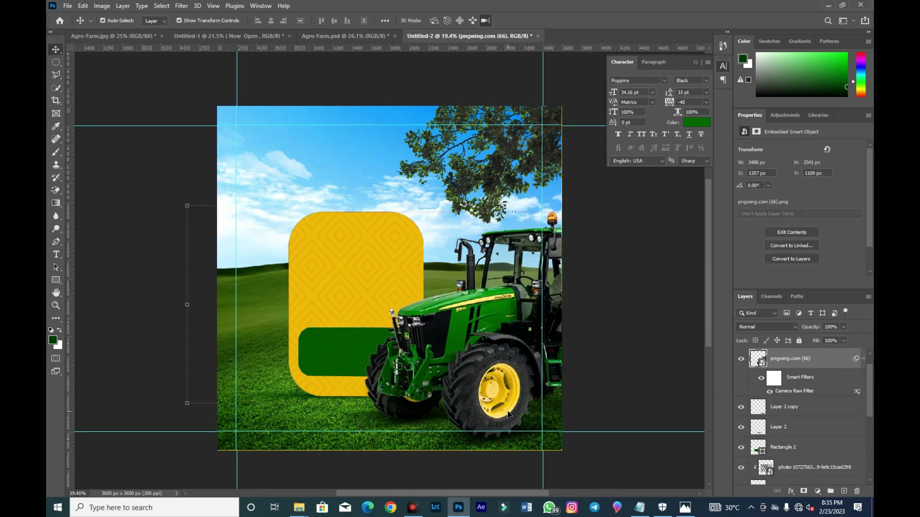
scroll(509, 415, right, 2)
scroll(508, 415, left, 1)
drag(339, 456, 355, 444)
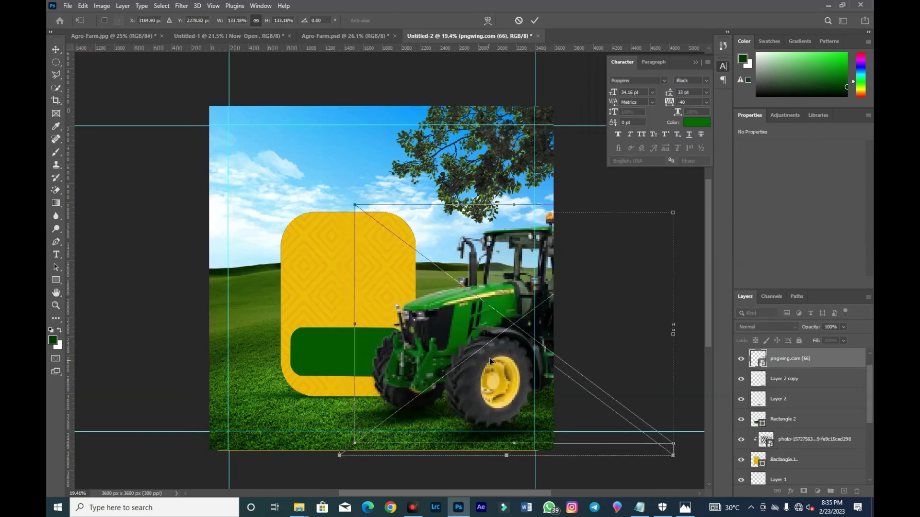
drag(488, 349, 495, 355)
drag(594, 377, 662, 406)
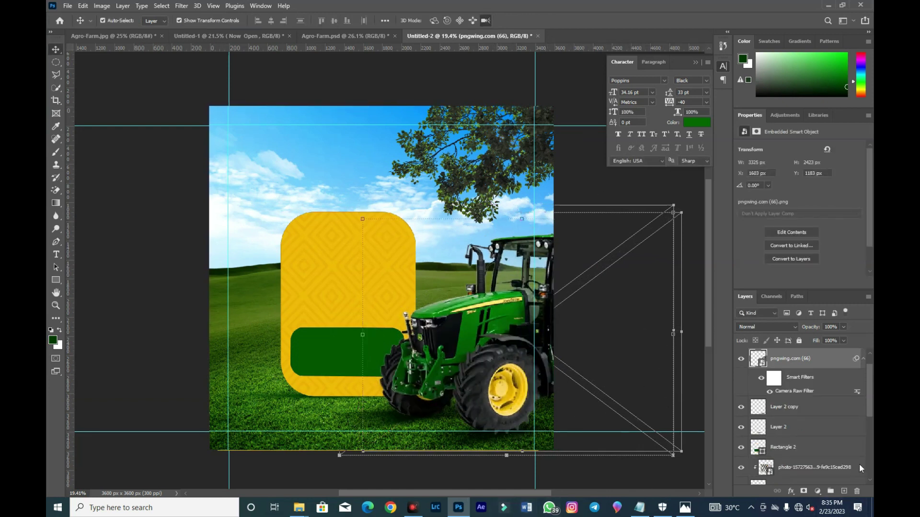
- Reselect the layers from Rectangle 2 through Layer 1 and move the yellow panel group slightly right toward the tractor
click(334, 249)
click(802, 449)
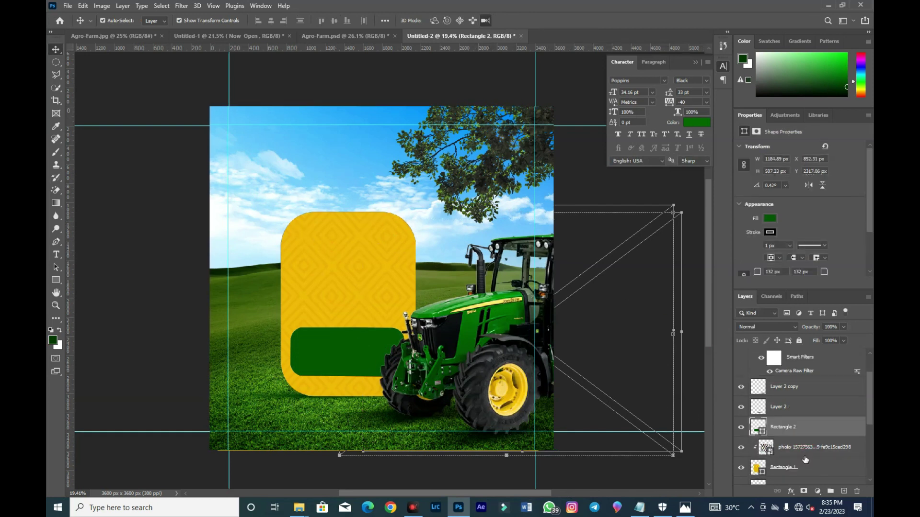
scroll(805, 460, down, 3)
shift+click(802, 450)
drag(371, 307, 381, 303)
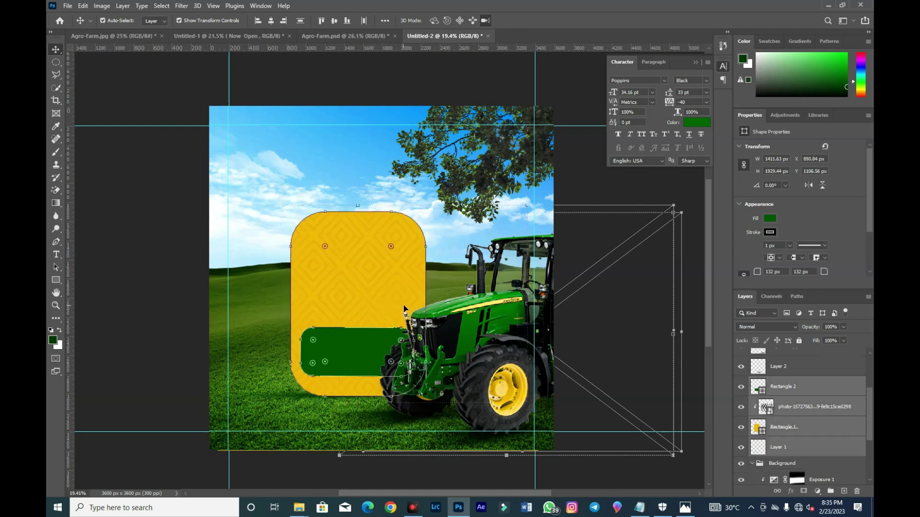
- Nudge the tractor slightly to the left and deselect all layers
click(628, 189)
click(511, 189)
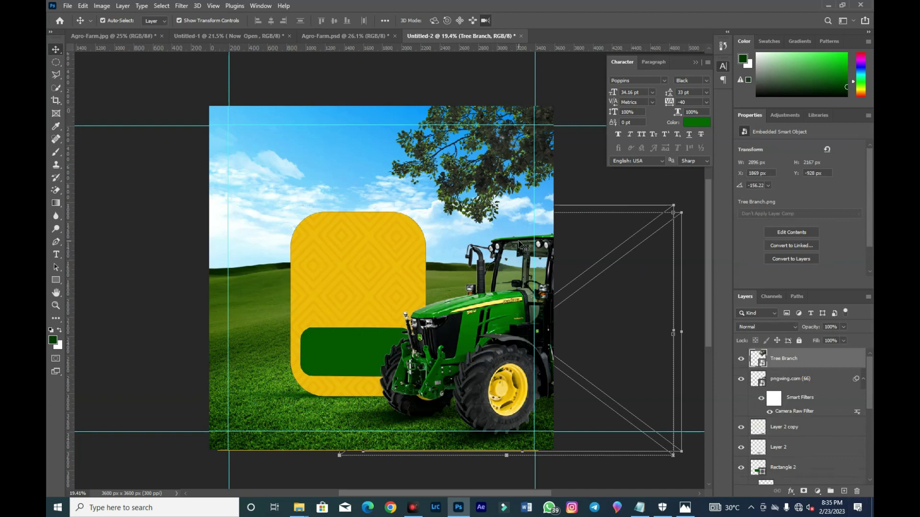
click(521, 255)
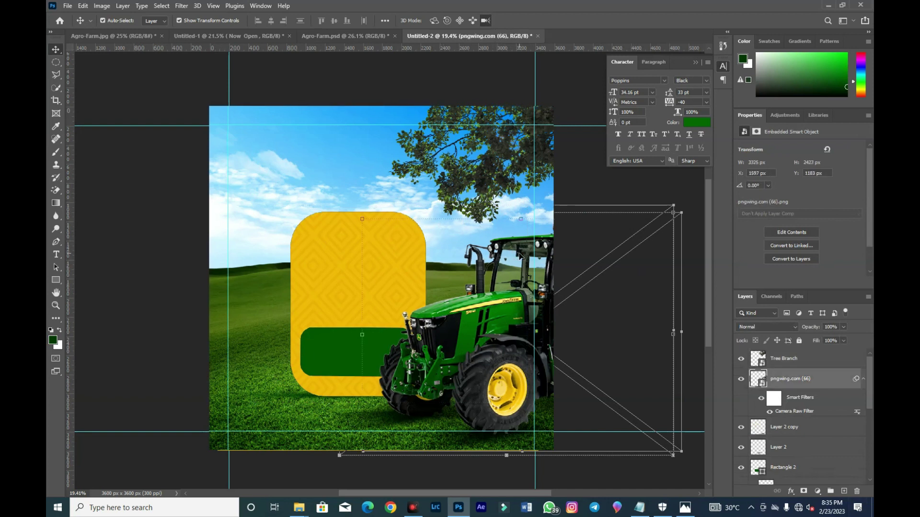
click(616, 333)
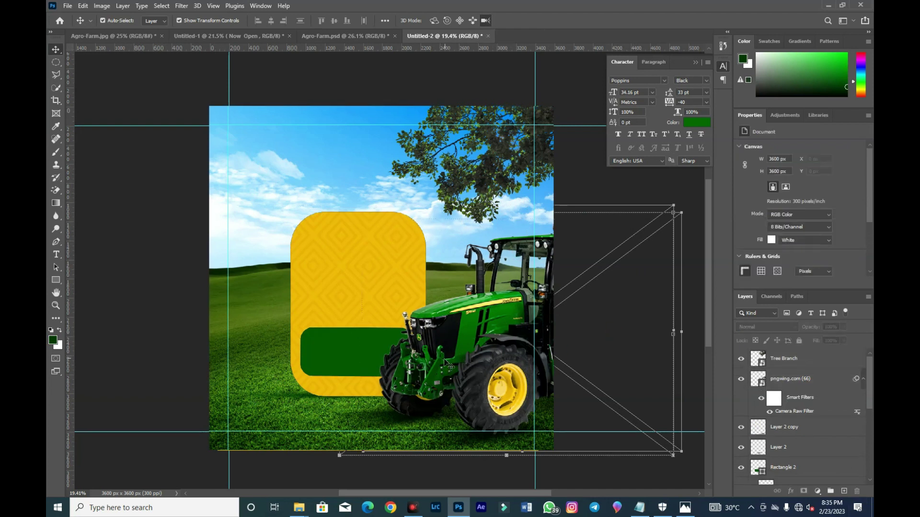
- Add a new empty layer between the tractor layer and Layer 2 copy
click(393, 368)
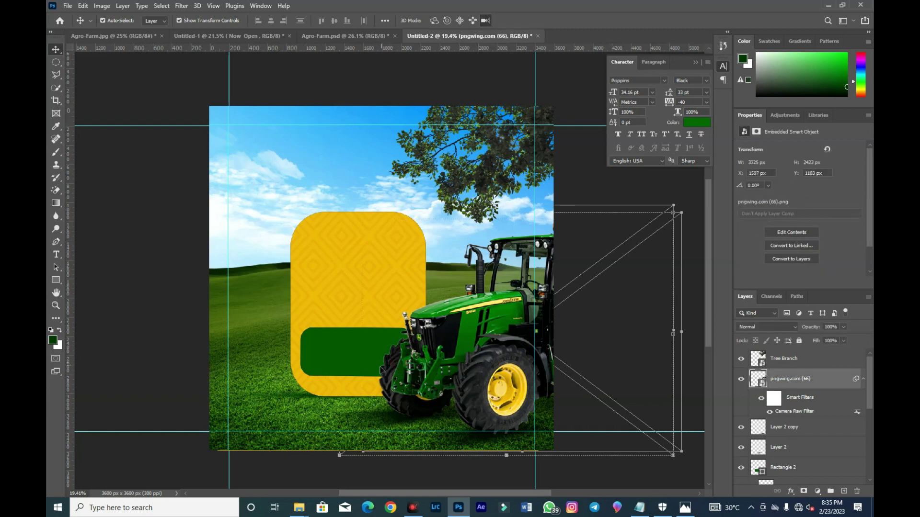
click(816, 436)
click(844, 492)
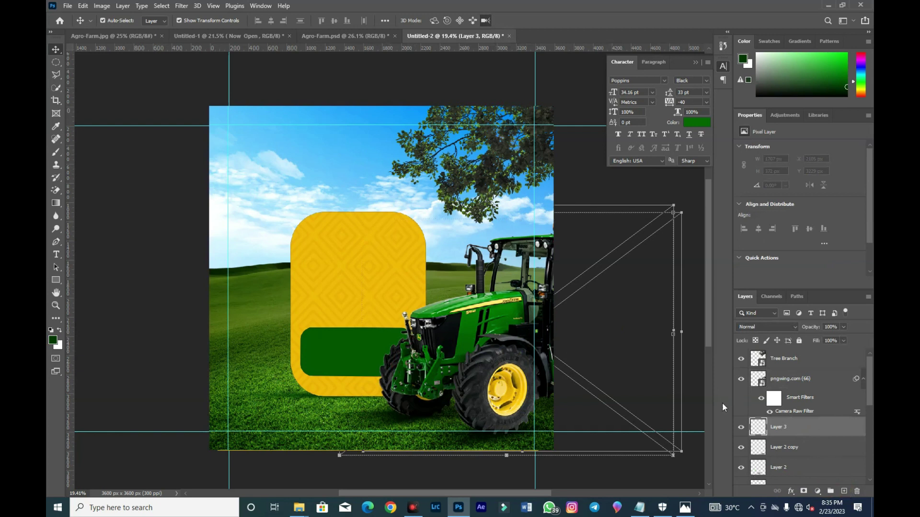
- Paint one dark green dab behind the tractor's front wheels using a 1000 px brush at 57% hardness
click(56, 152)
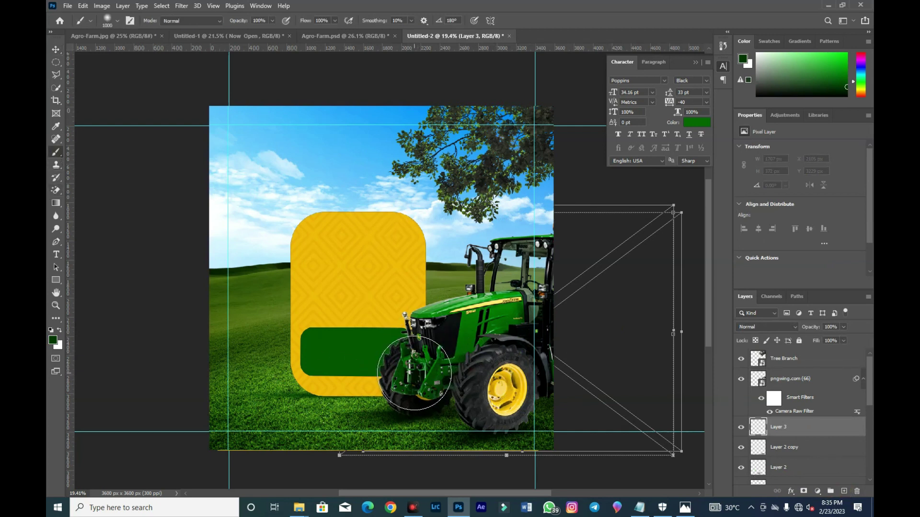
right_click(419, 379)
mouse_move(467, 366)
mouse_down()
mouse_move(529, 367)
mouse_move(502, 372)
mouse_up()
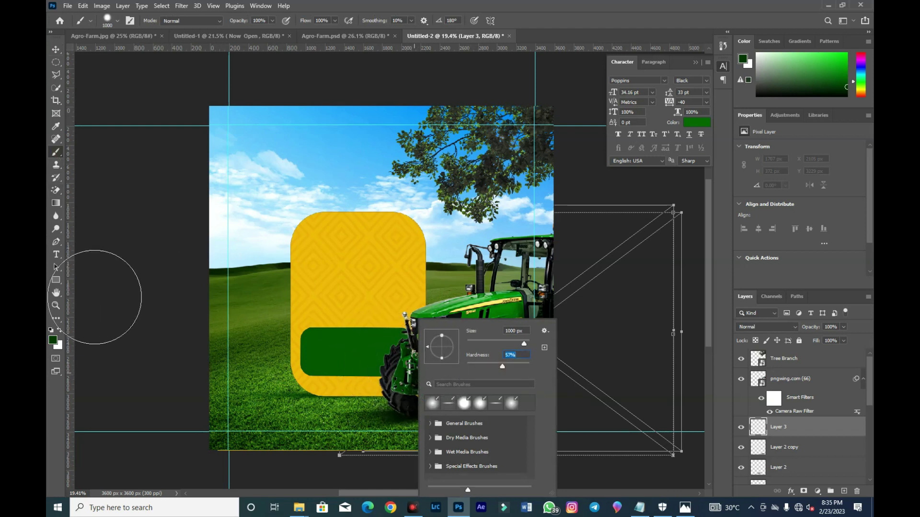
click(52, 344)
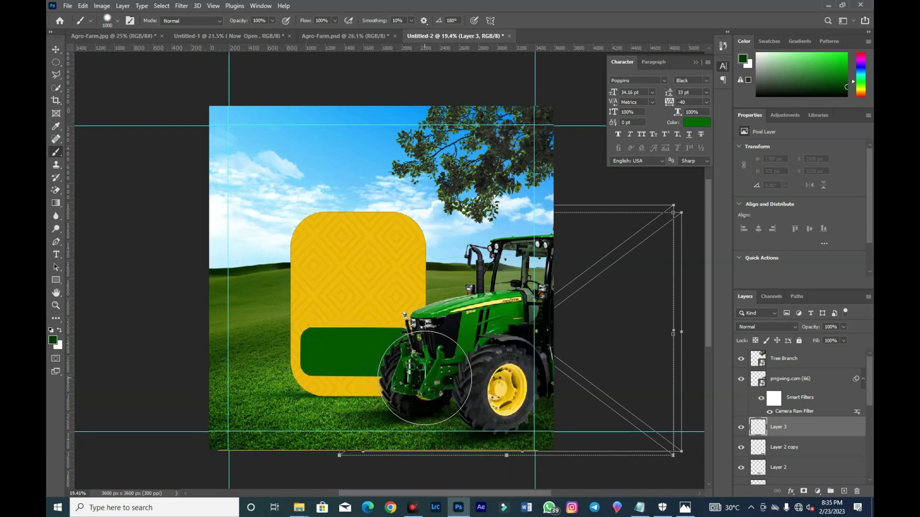
click(425, 380)
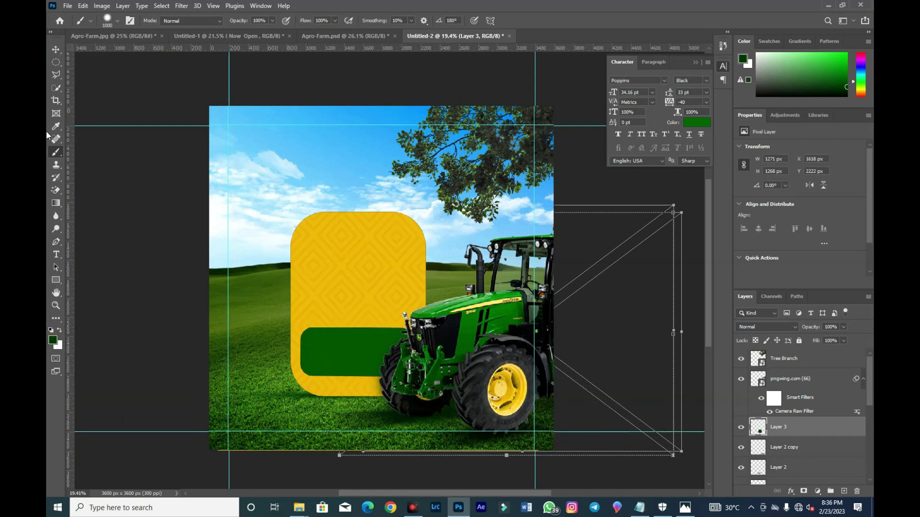
- Set the painted shadow layer's blending mode to Multiply
click(56, 51)
click(776, 327)
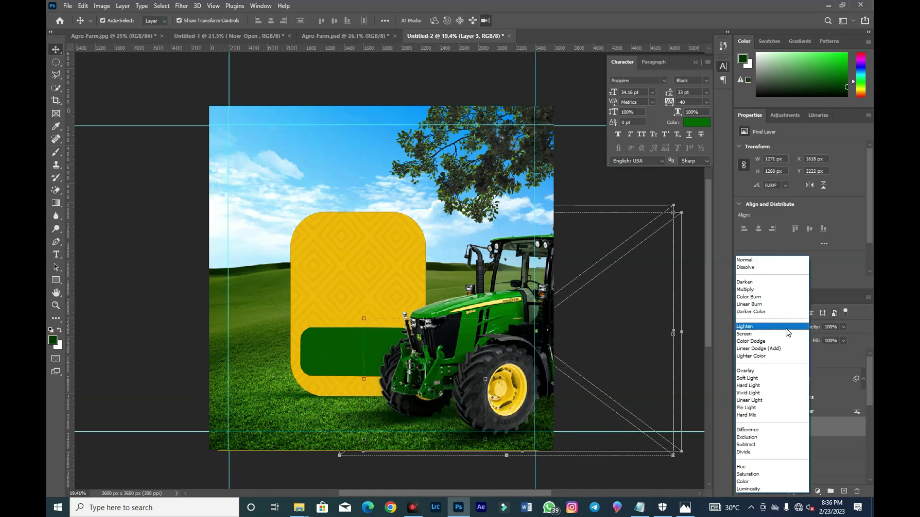
click(749, 290)
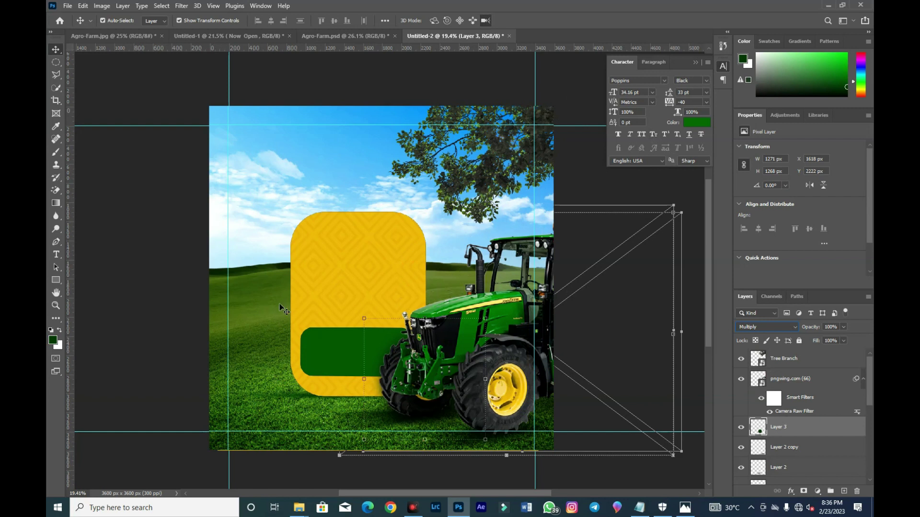
- Place the pngwing.com (63) cow image from the Farm Flyer folder onto the lower-left part of the flyer
mouse_move(305, 513)
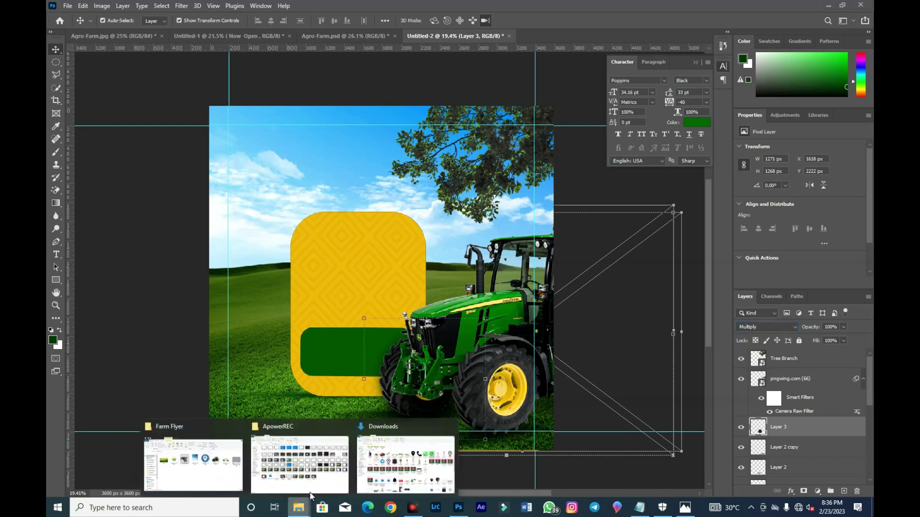
click(228, 471)
drag(706, 263, 200, 349)
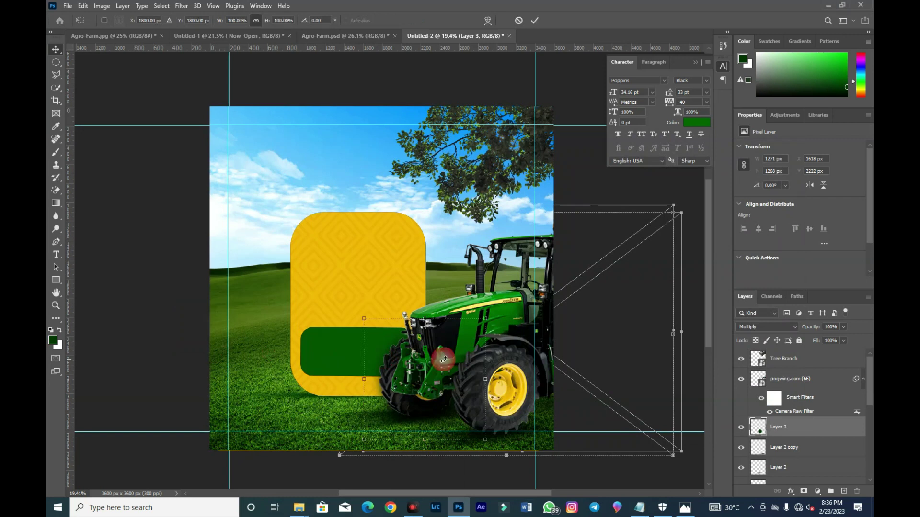
drag(299, 298, 249, 347)
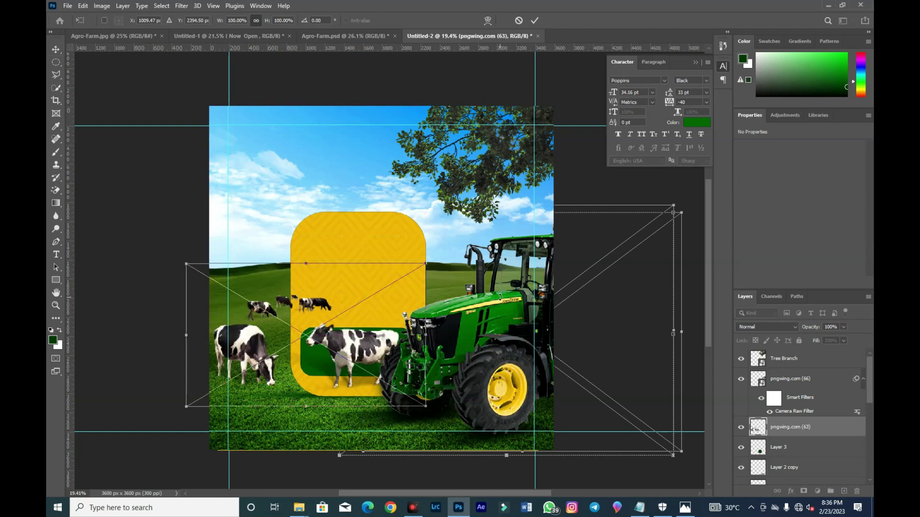
key(Return)
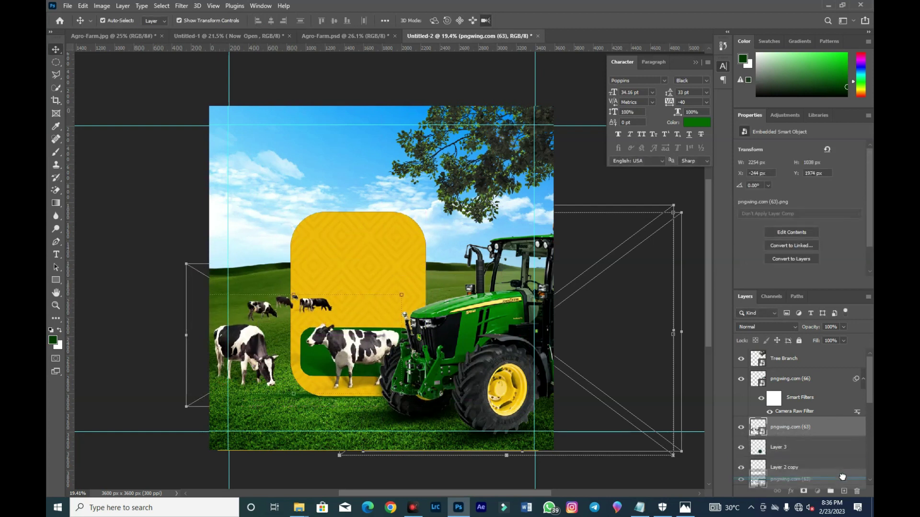
- Move the cow image layer below Layer 1, directly above the Background group, so it sits behind the yellow panel
scroll(809, 475, down, 1)
scroll(753, 416, down, 5)
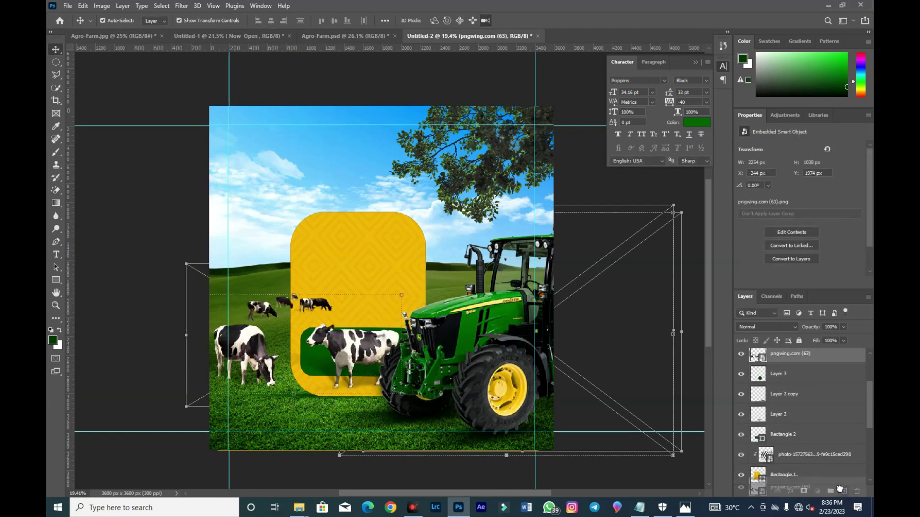
drag(842, 502, 838, 452)
- Scale the cow image to about 85% and position it on the field left of the panel, near X -114, Y 1863 px
drag(279, 362, 286, 351)
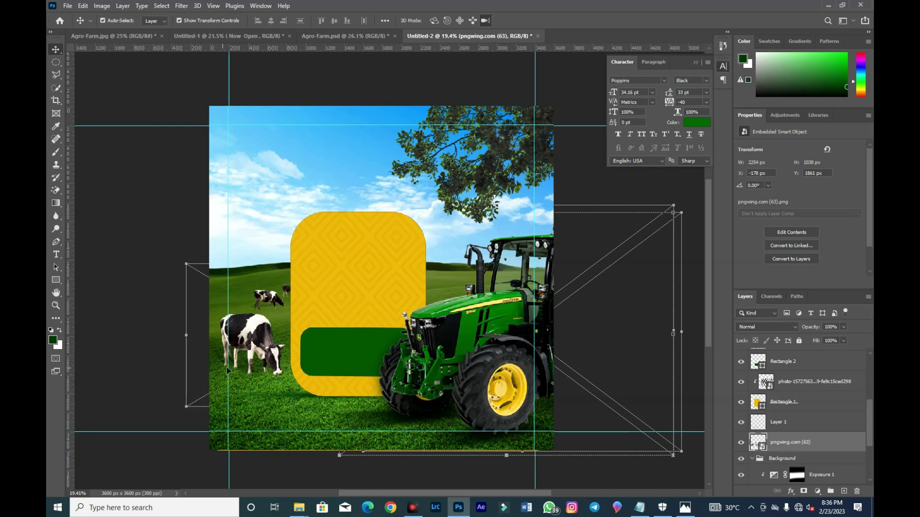
scroll(288, 340, right, 1)
drag(177, 384, 198, 376)
drag(252, 340, 227, 340)
drag(176, 255, 182, 261)
drag(225, 321, 230, 323)
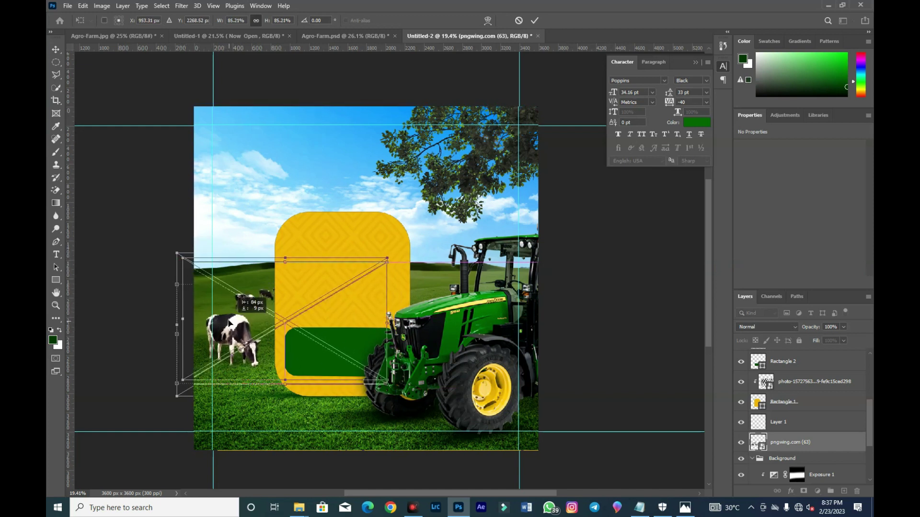
key(Return)
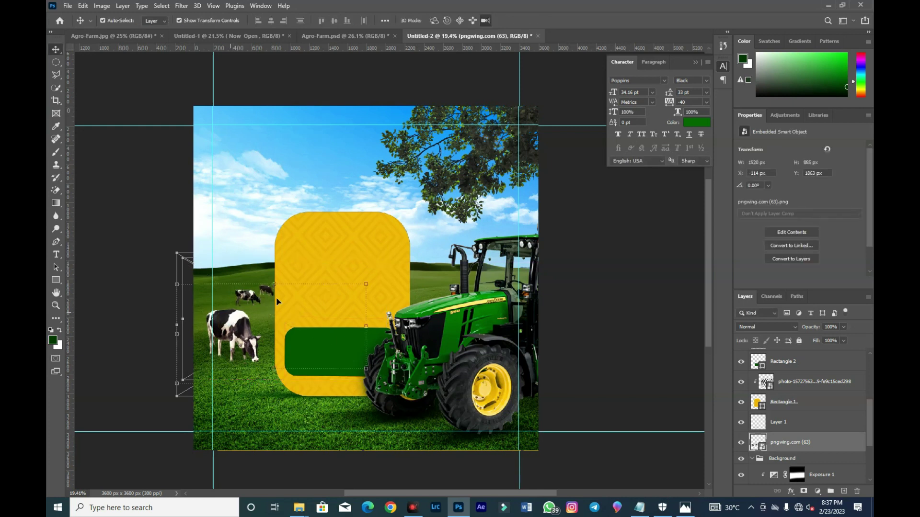
- Hide the yellow panel, outline the left-hand cows with the Polygonal Lasso, and copy them to a new layer
click(742, 405)
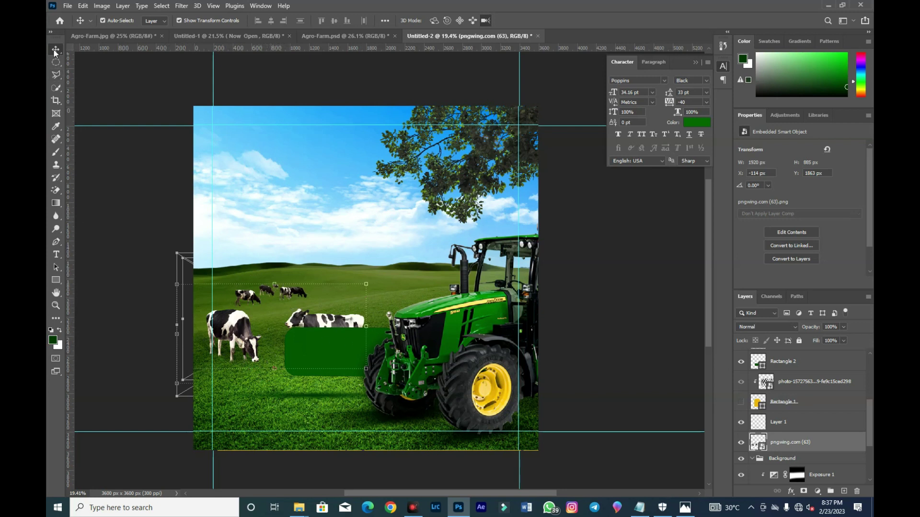
click(58, 75)
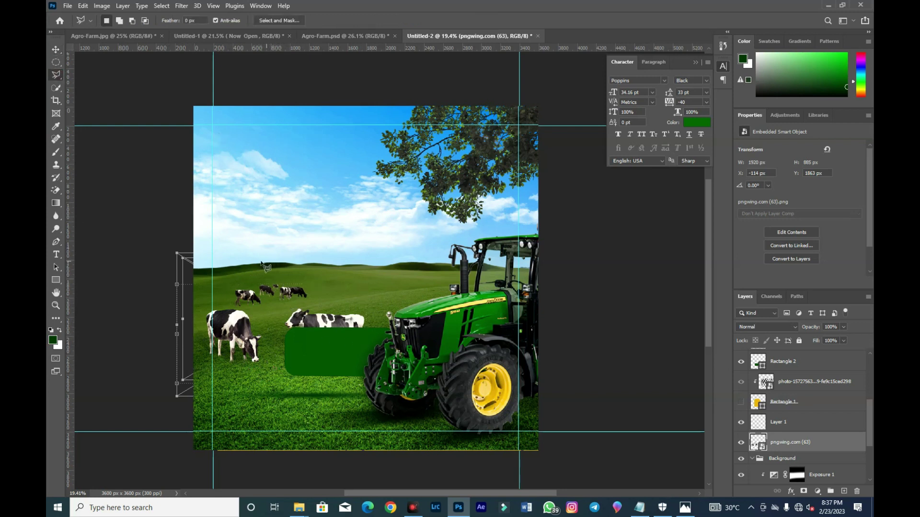
click(224, 259)
click(279, 277)
click(279, 286)
click(267, 359)
click(201, 386)
click(171, 286)
click(198, 254)
right_click(228, 319)
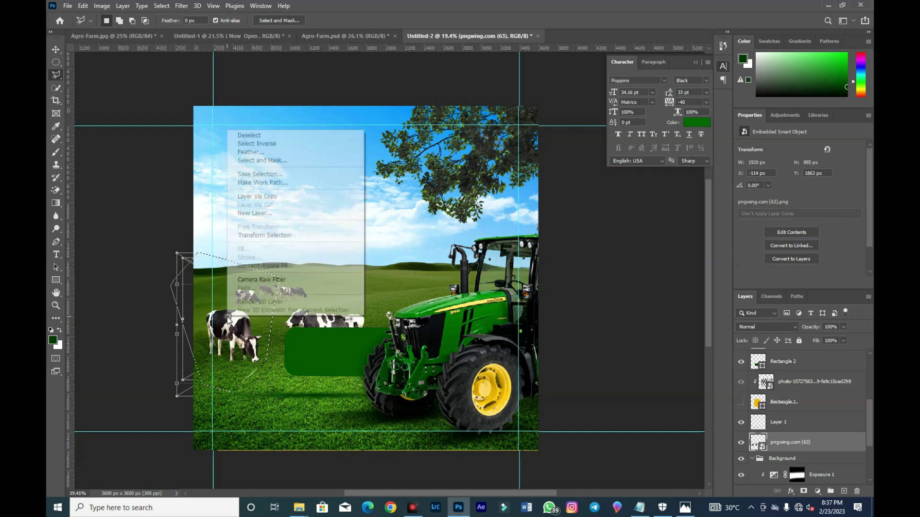
click(270, 197)
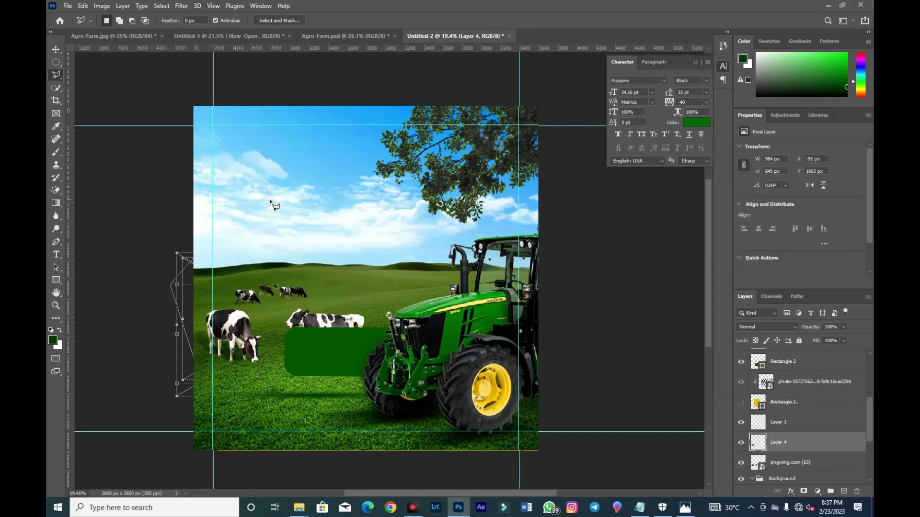
- Move the original cow image up and right onto the field behind the tractor, at about X 1402, Y 1510 px
click(56, 50)
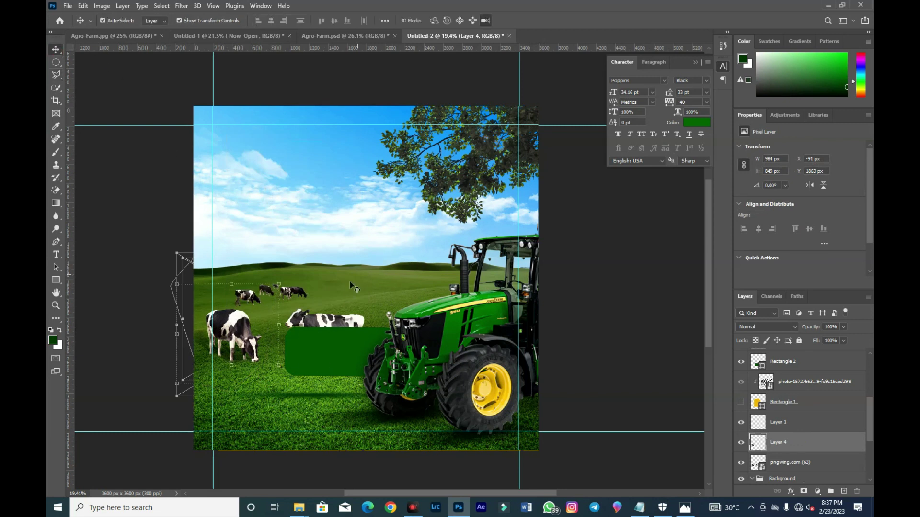
drag(317, 327, 449, 278)
click(373, 286)
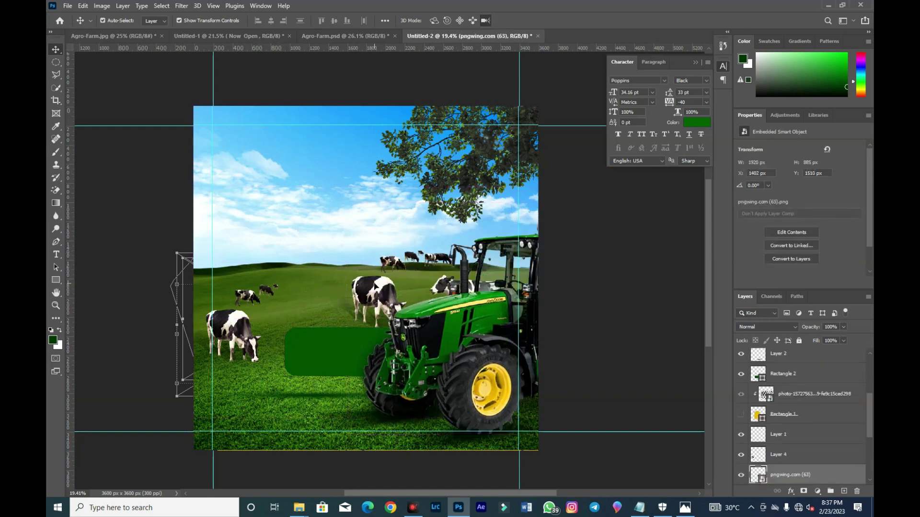
- Shrink the original cow image to about 607 × 279 px behind the tractor, and show the yellow panel again
scroll(386, 281, right, 1)
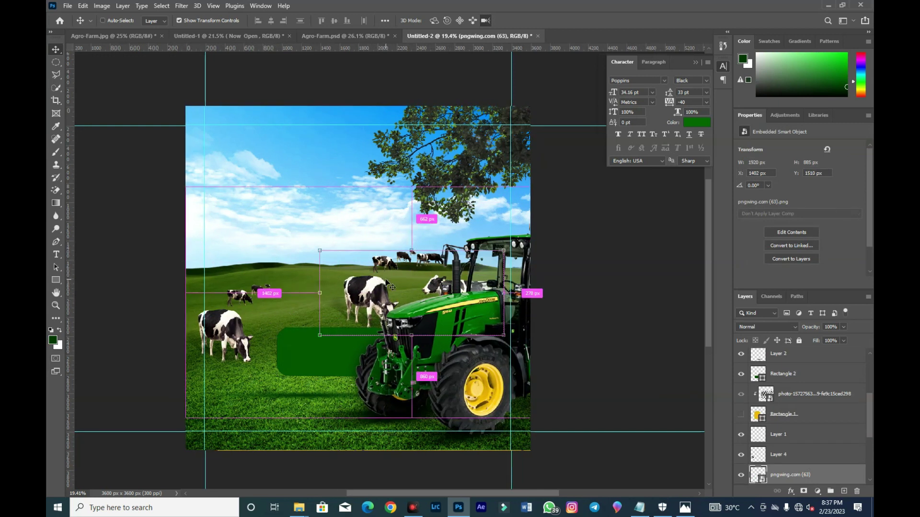
click(321, 253)
drag(320, 253, 439, 283)
key(Return)
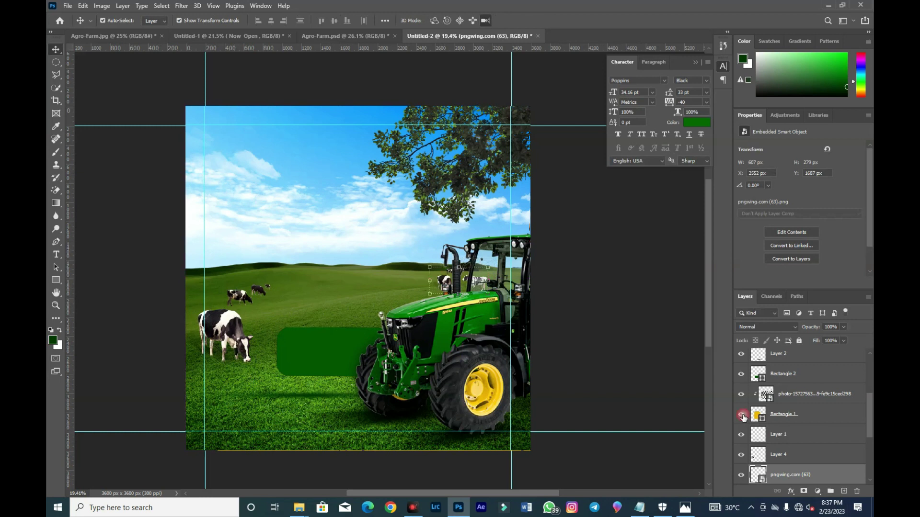
click(741, 415)
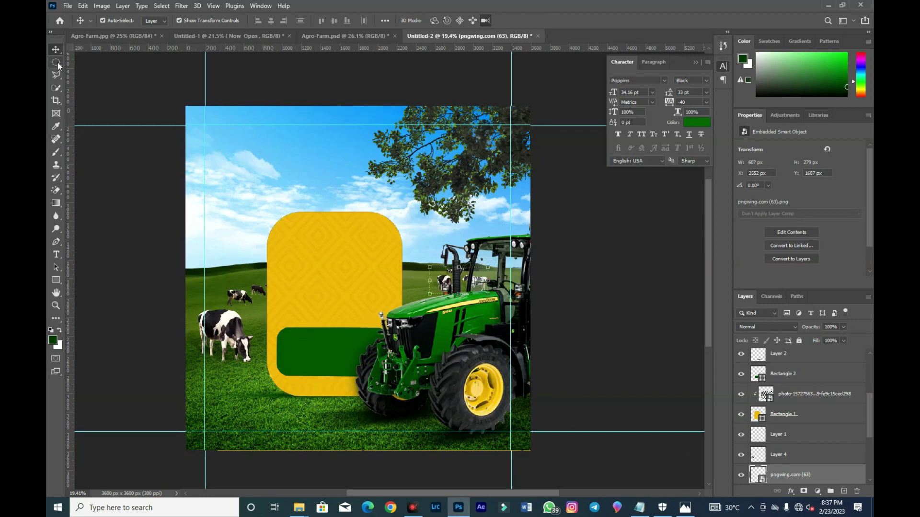
click(160, 254)
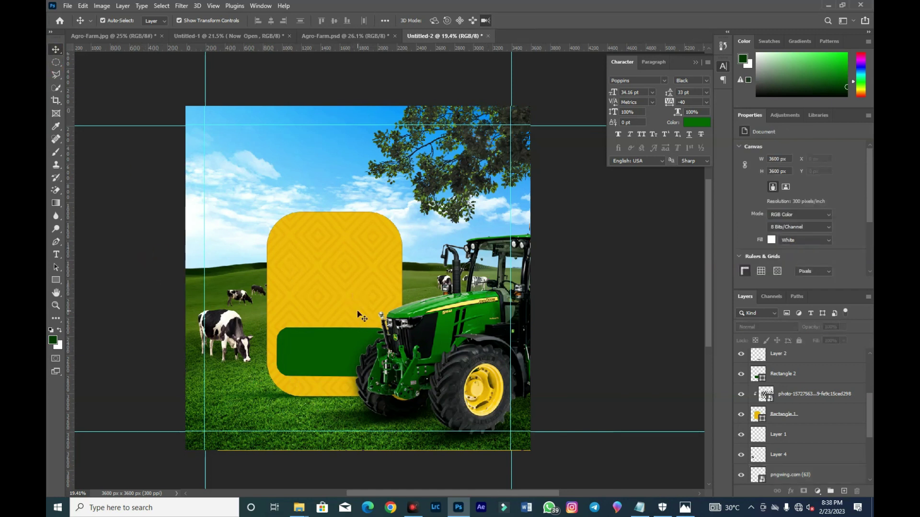
- Add a new empty layer above the Tree Branch layer
scroll(810, 409, up, 4)
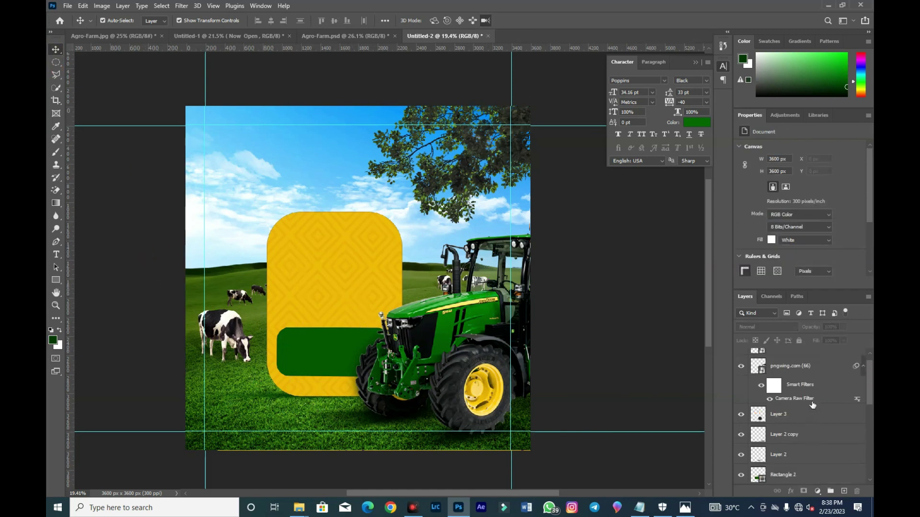
click(820, 357)
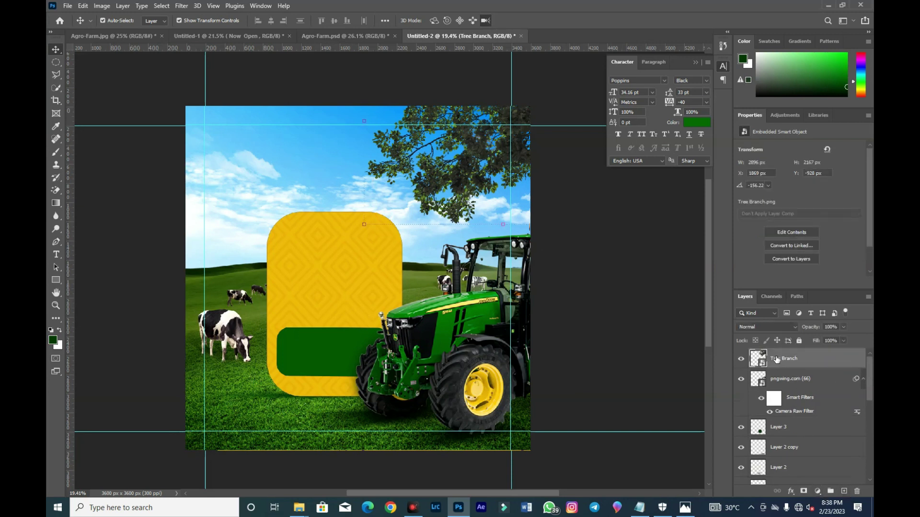
click(844, 492)
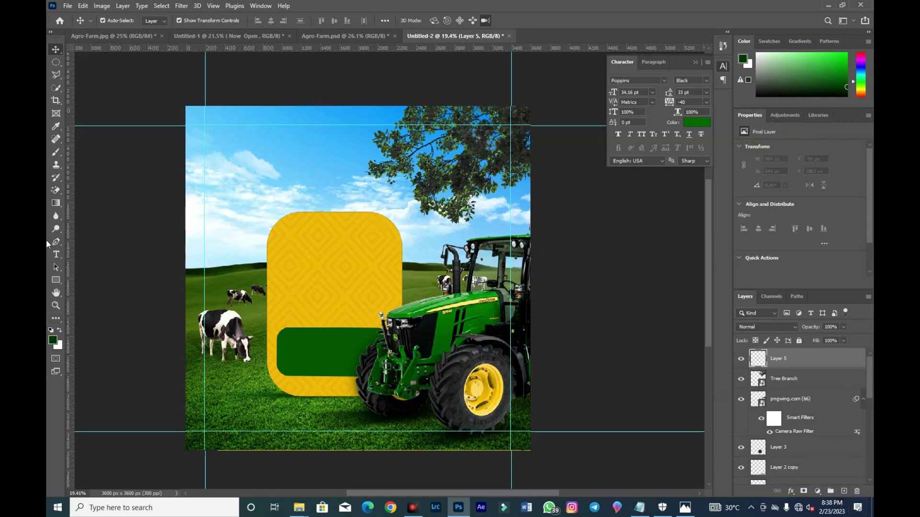
- Choose the Brush tool and sample the panel's yellow as the foreground color
click(56, 152)
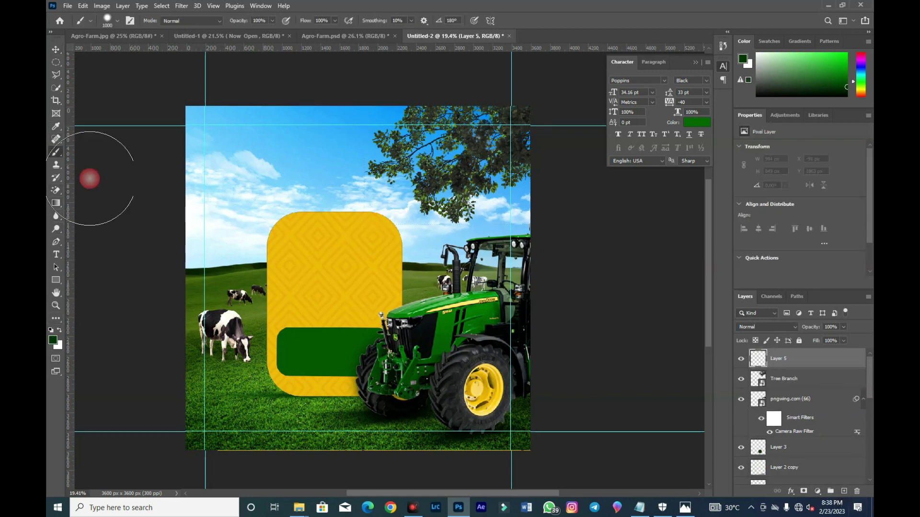
click(53, 340)
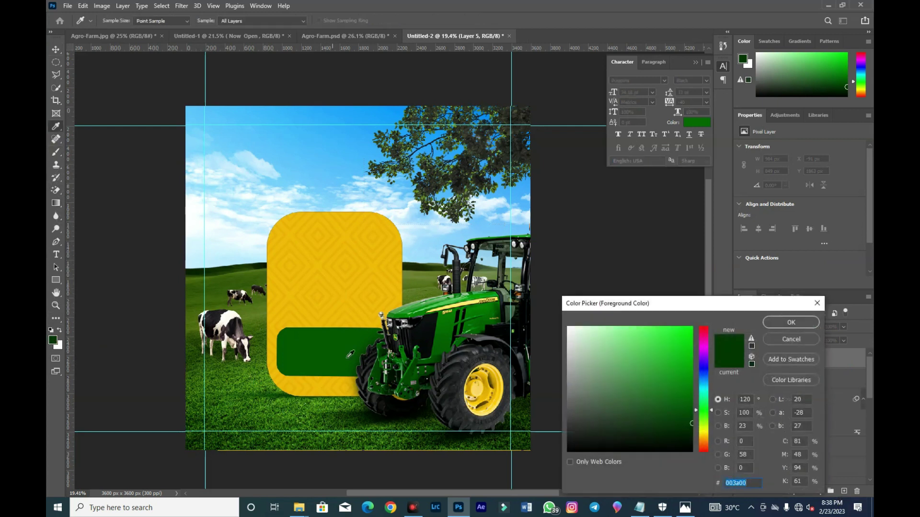
click(331, 267)
click(788, 322)
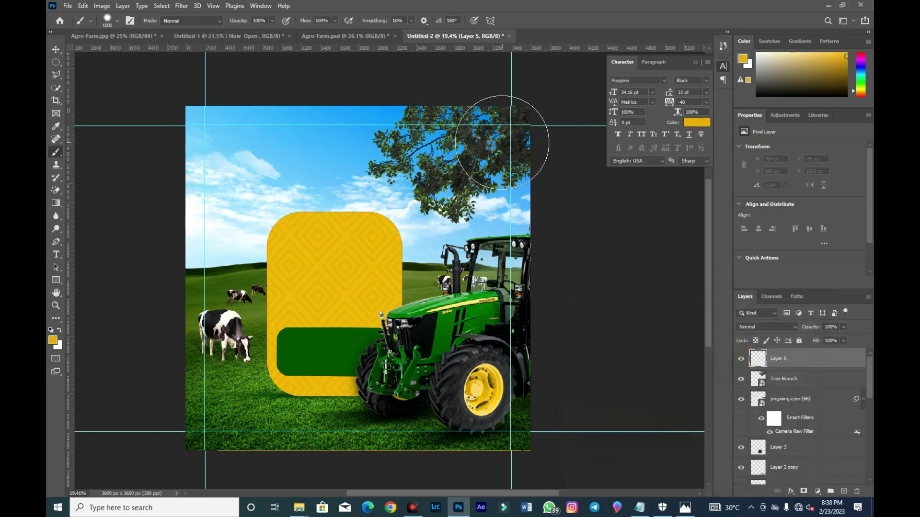
- Undo a trial dab at 1000 px and paint one soft yellow dab over the tree branches with a 2449 px brush
click(497, 145)
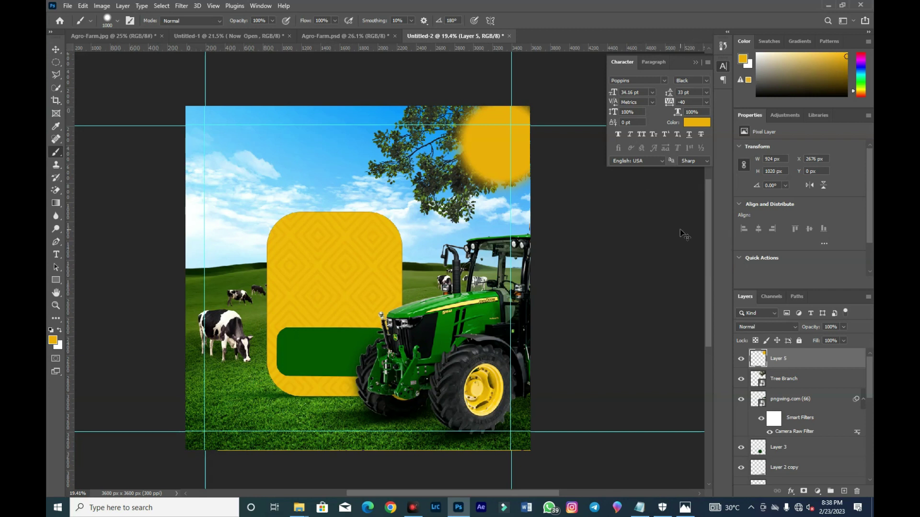
key(ctrl+z)
right_click(524, 154)
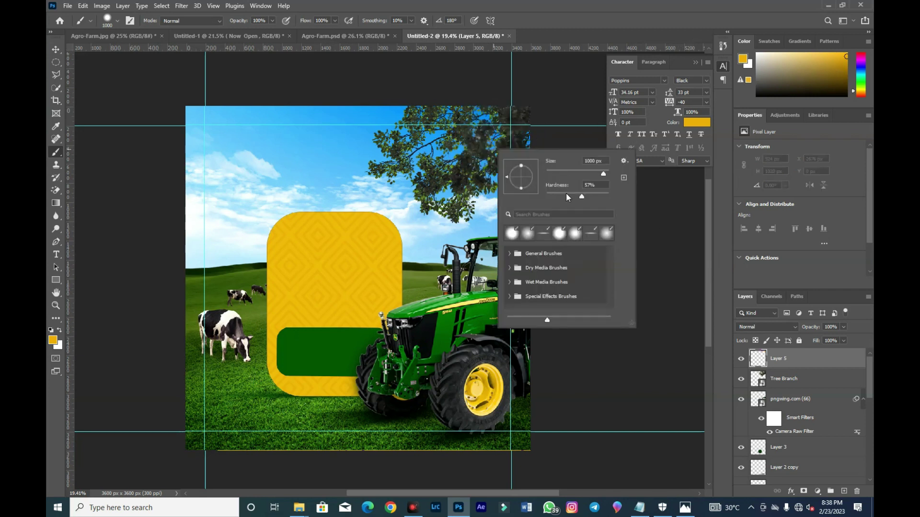
drag(583, 197, 511, 195)
drag(610, 170, 603, 170)
drag(604, 176, 605, 174)
scroll(605, 164, down, 7)
scroll(594, 163, down, 10)
key(Return)
click(472, 127)
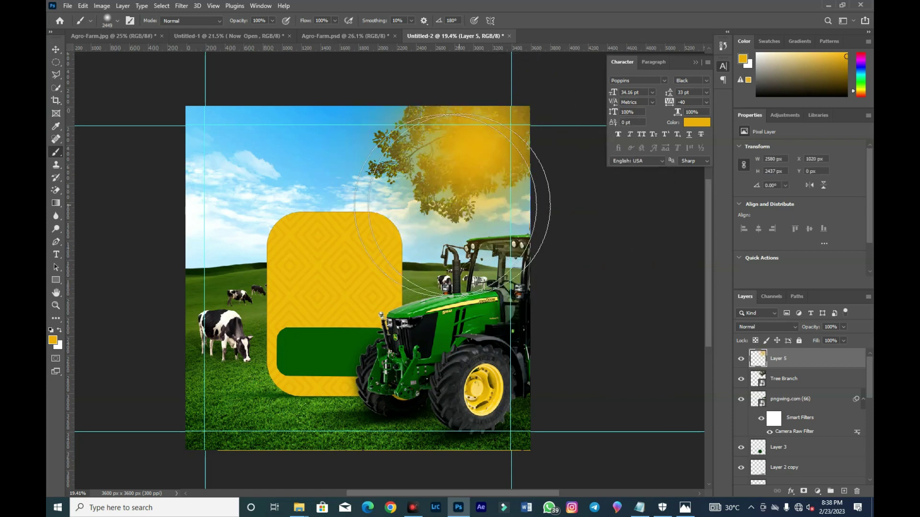
- Scale the yellow glow to about 80.5% and move it into the canvas's upper-right corner
click(56, 49)
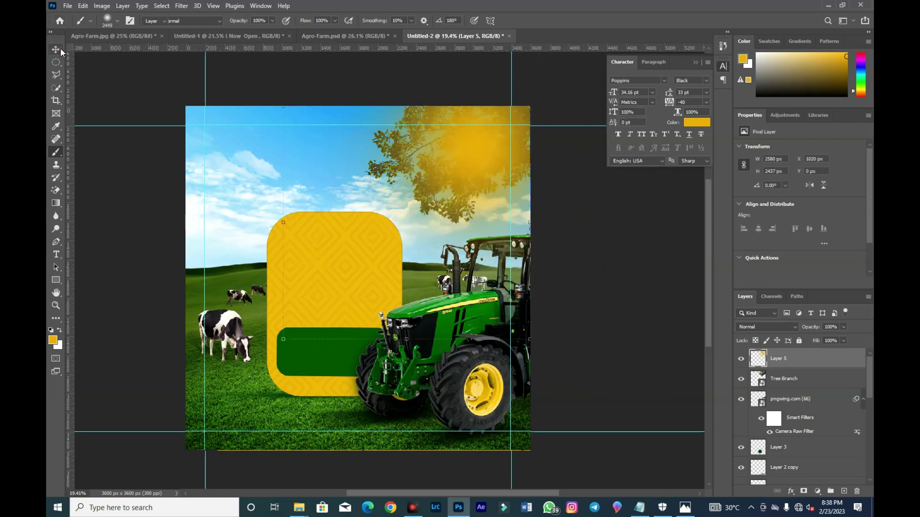
click(280, 107)
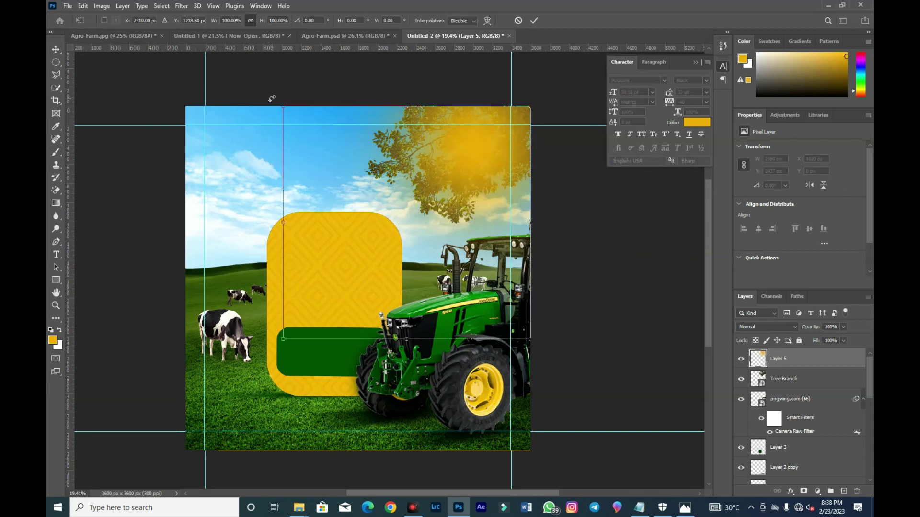
drag(283, 107, 331, 151)
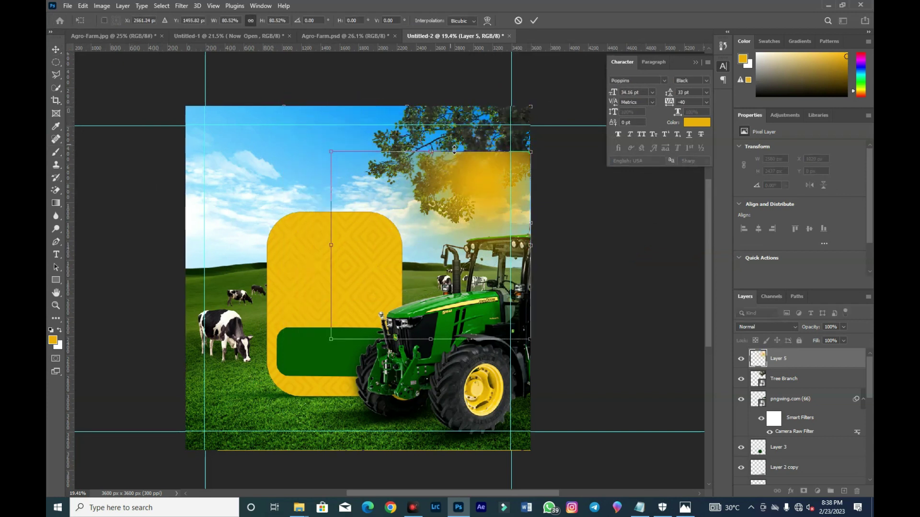
drag(482, 175, 510, 121)
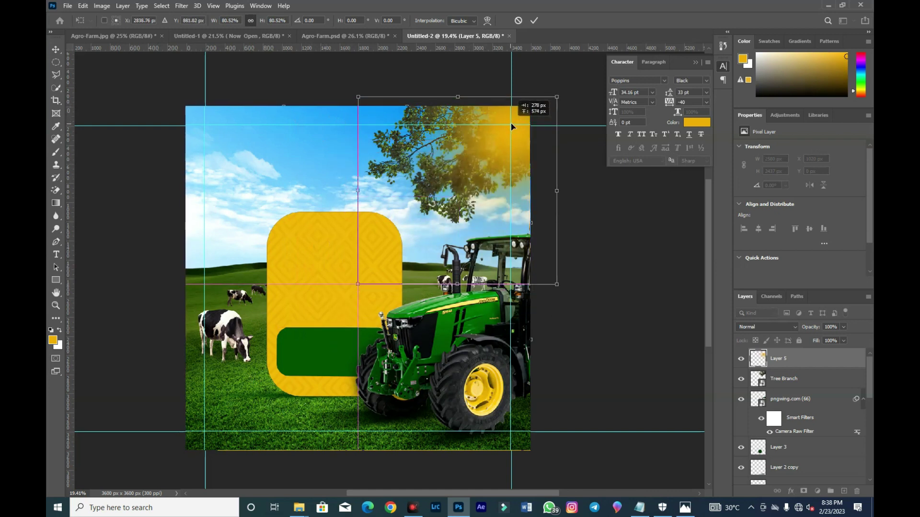
key(Return)
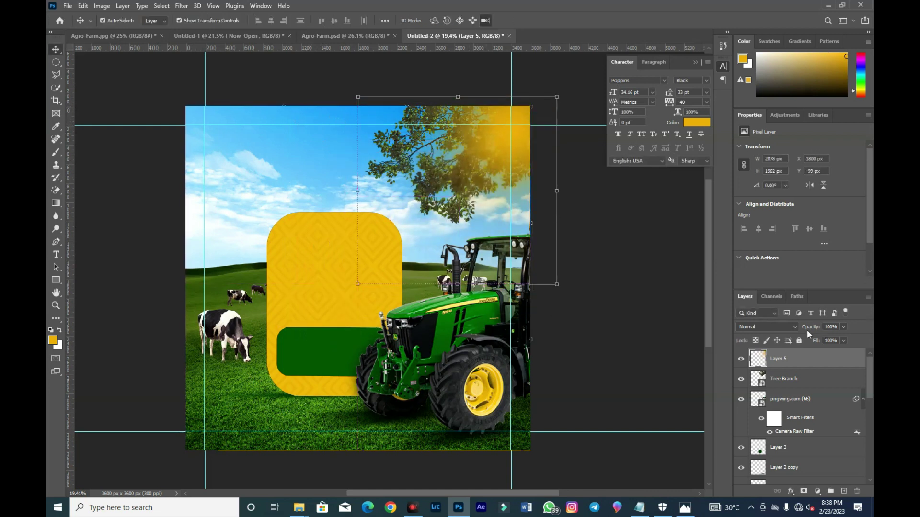
- Set the yellow glow layer's blending mode to Screen
click(791, 334)
click(765, 340)
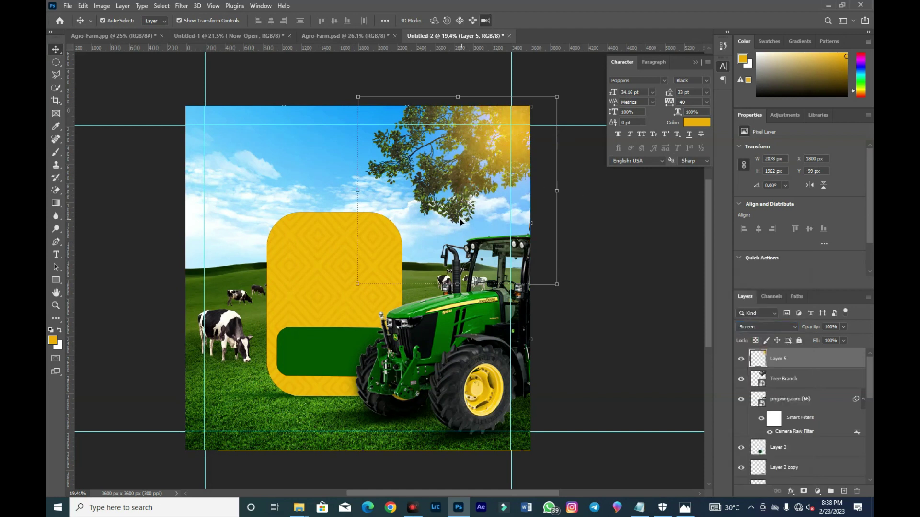
- Rotate the tree branch to about -147° and reposition it above the tractor, at about X 1872, Y -938 px
click(813, 381)
key(ctrl+t)
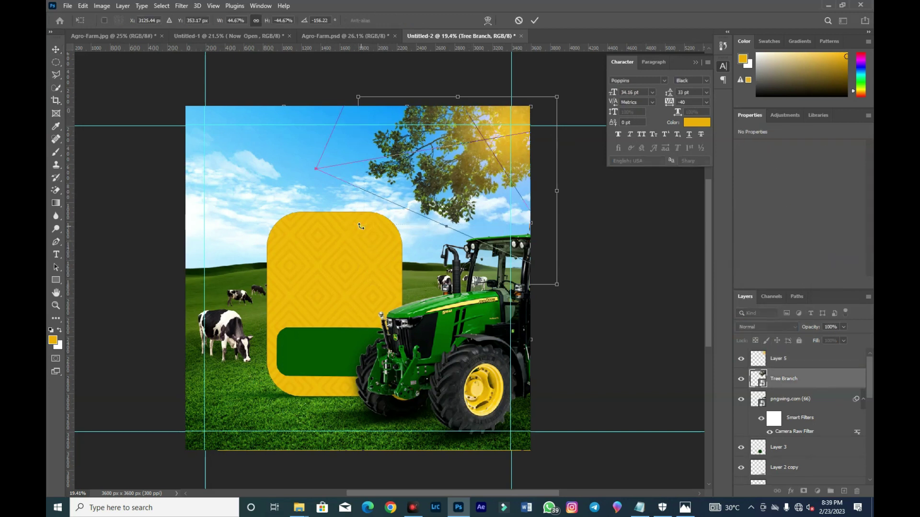
mouse_move(577, 291)
mouse_down()
mouse_move(584, 281)
mouse_move(568, 298)
mouse_up()
drag(469, 181, 477, 192)
key(Return)
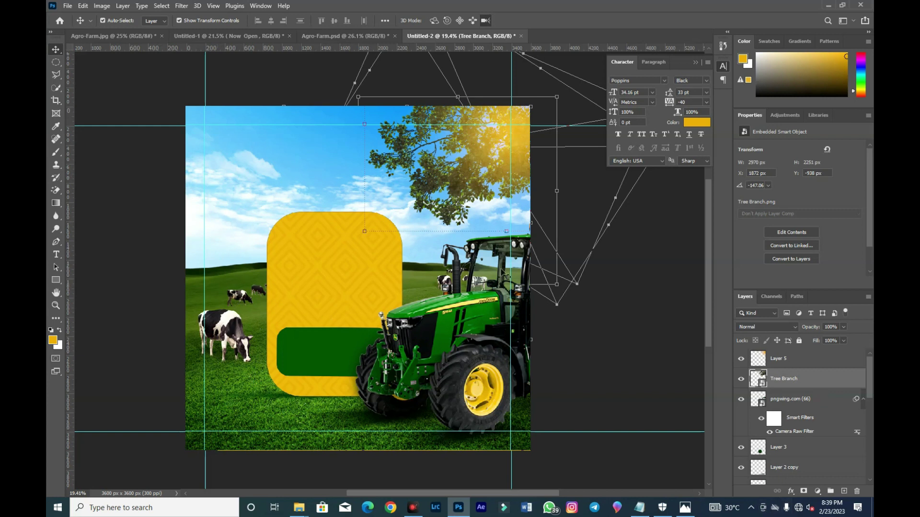
- Add a Color Balance adjustment layer above the yellow glow layer and adjust its midtones along the magenta-green axis
click(848, 365)
click(817, 492)
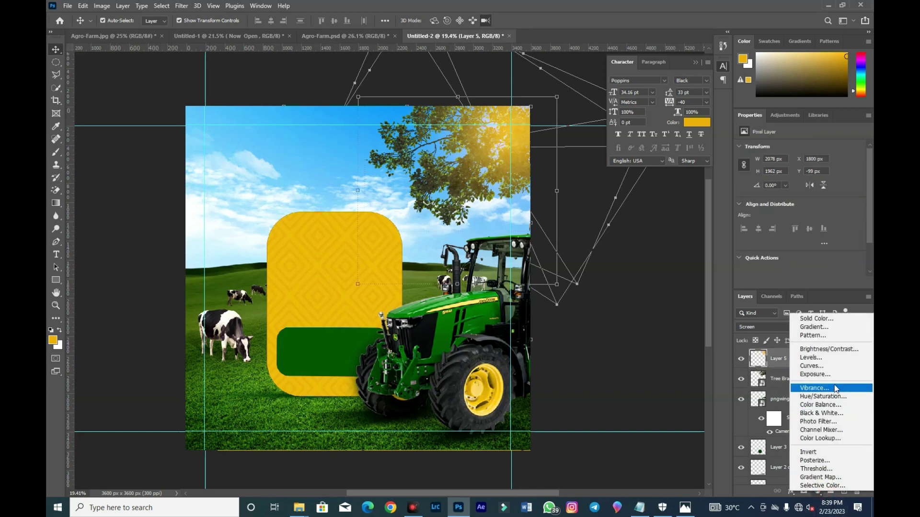
click(819, 404)
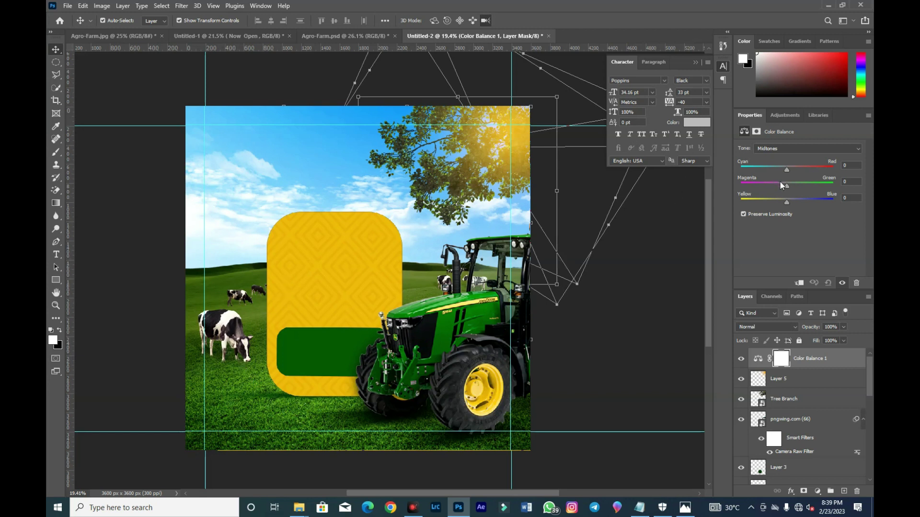
mouse_move(787, 187)
mouse_down()
mouse_move(798, 188)
mouse_move(779, 202)
mouse_up()
click(798, 187)
- Shift the Color Balance adjustment's shadows toward green
click(795, 150)
click(792, 171)
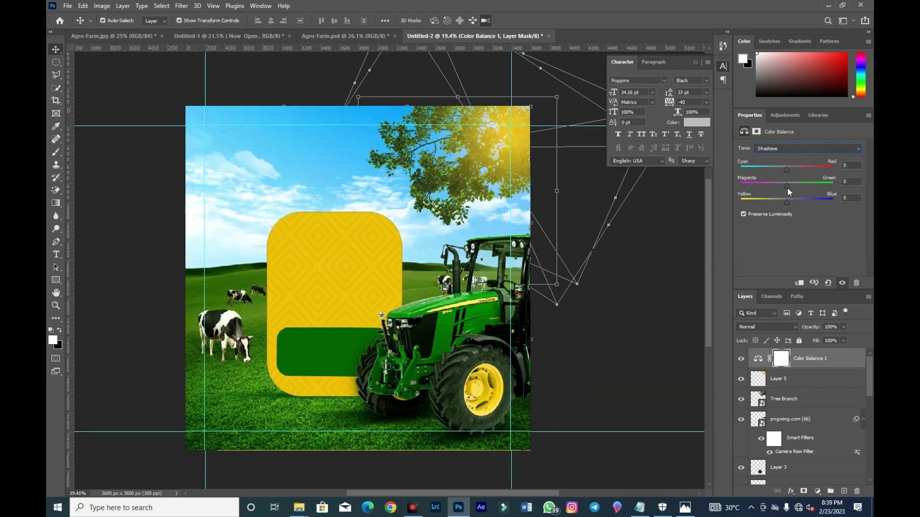
drag(786, 185, 795, 185)
- Move the cow layer to the top of the layer stack and scale it to about 937 × 808 px
click(225, 338)
drag(779, 484, 786, 357)
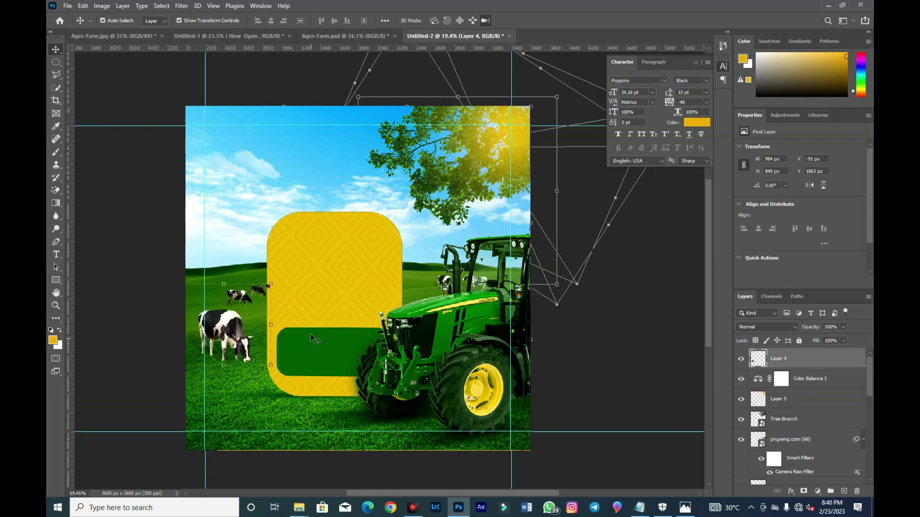
drag(270, 285, 266, 288)
key(Return)
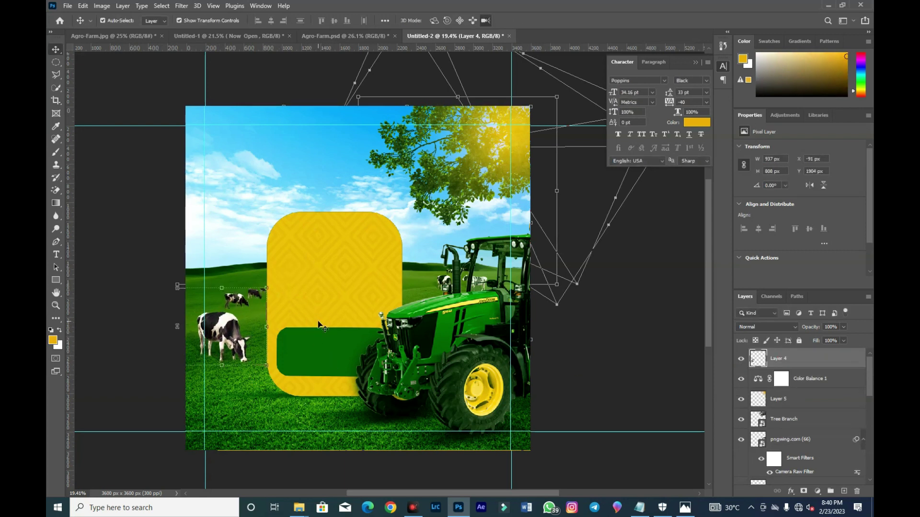
click(144, 292)
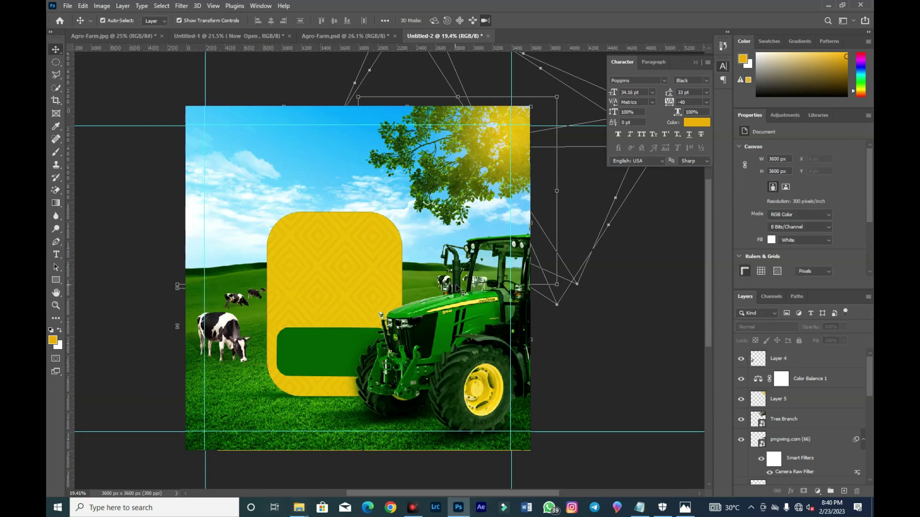
- Select the cow layer, switch to the Notepad notes and copy the text "Agro Farm"
scroll(455, 287, up, 1)
scroll(442, 273, up, 2)
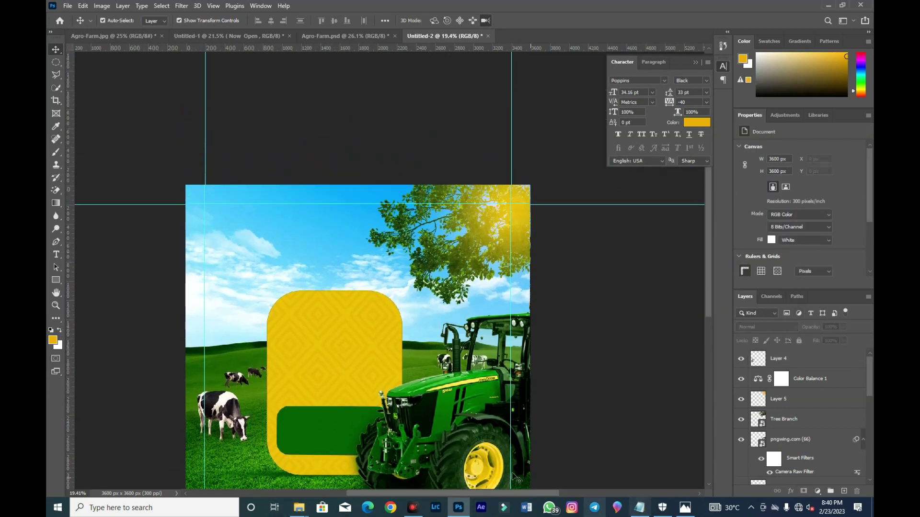
scroll(459, 344, down, 2)
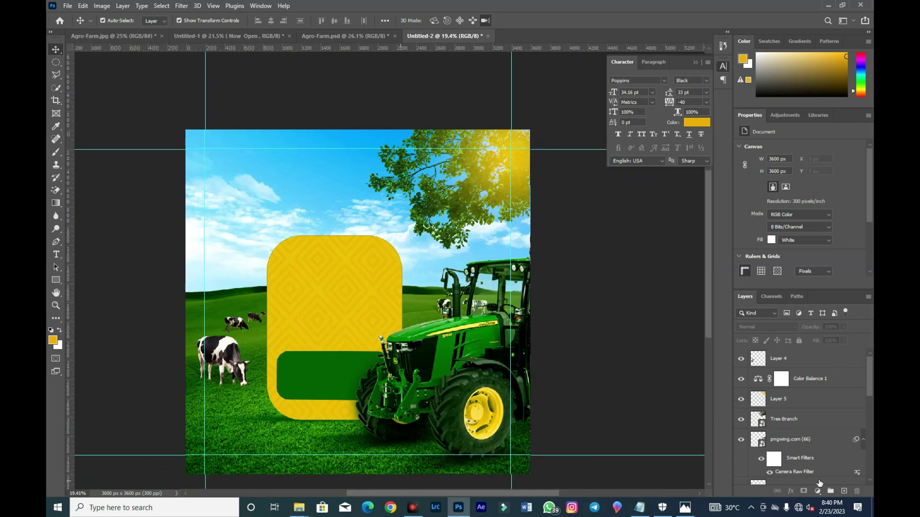
click(843, 357)
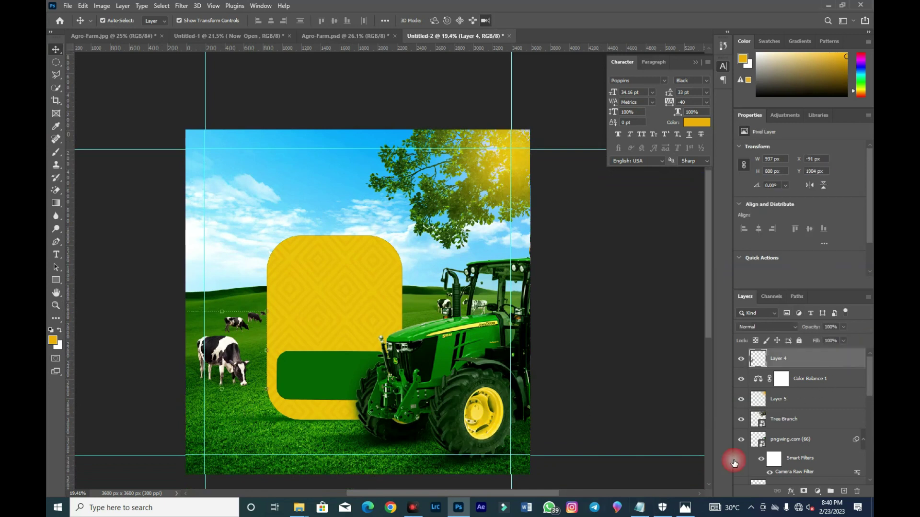
click(300, 510)
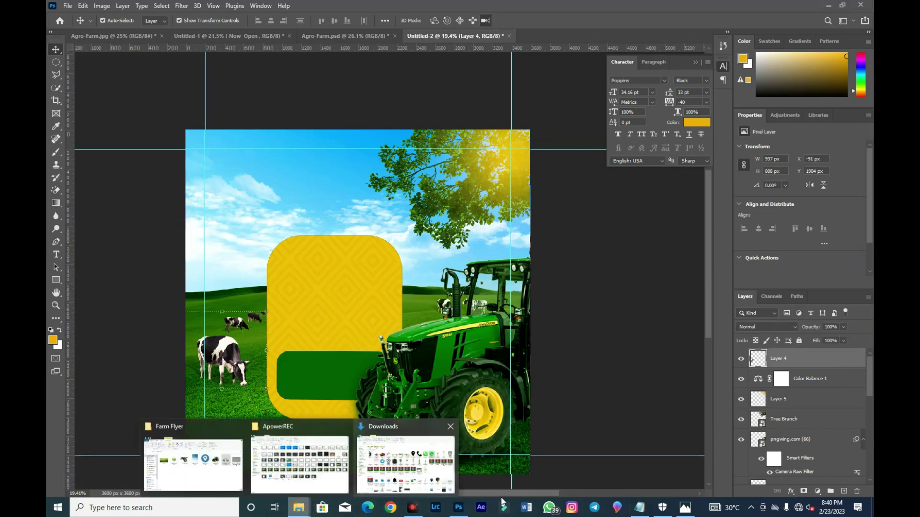
click(639, 507)
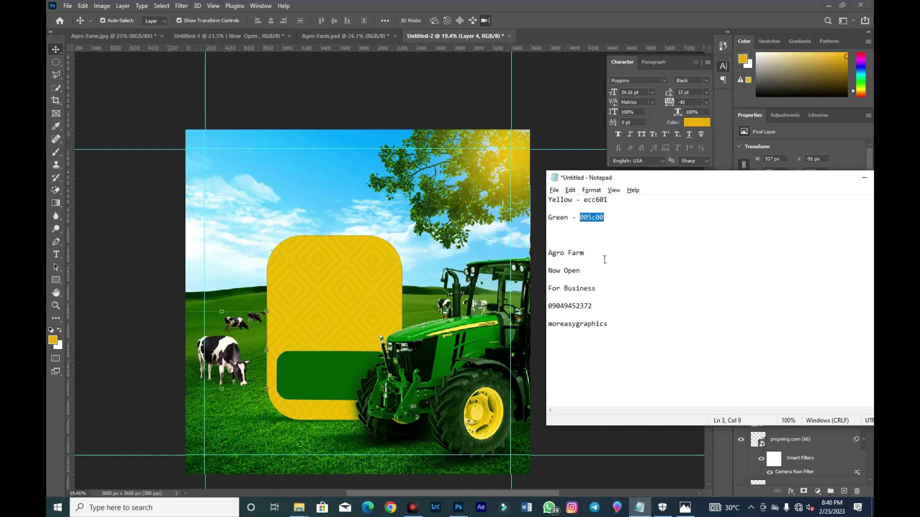
drag(605, 259, 549, 254)
right_click(558, 251)
click(575, 284)
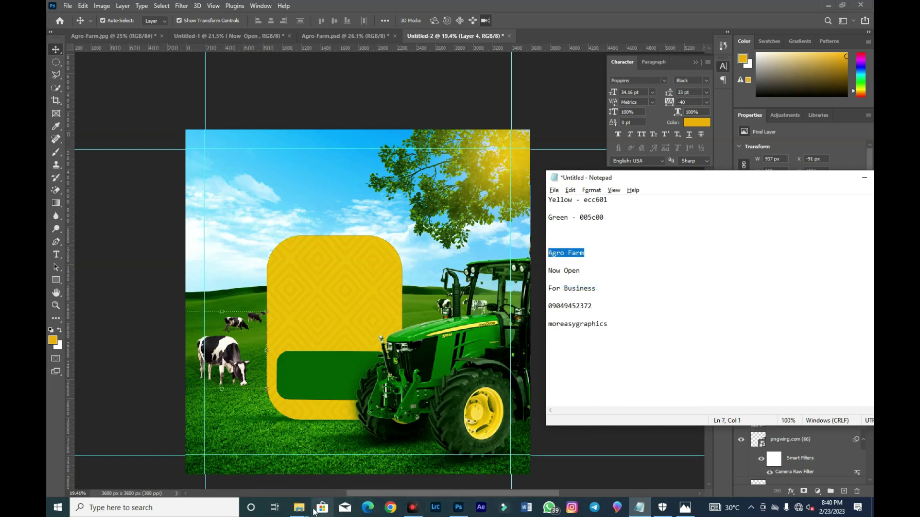
- Place the sun-and-leaf logo from the Farm Flyer folder, scaled to about 9.17%, in the flyer's upper-left corner
click(299, 508)
click(204, 464)
drag(416, 261, 224, 192)
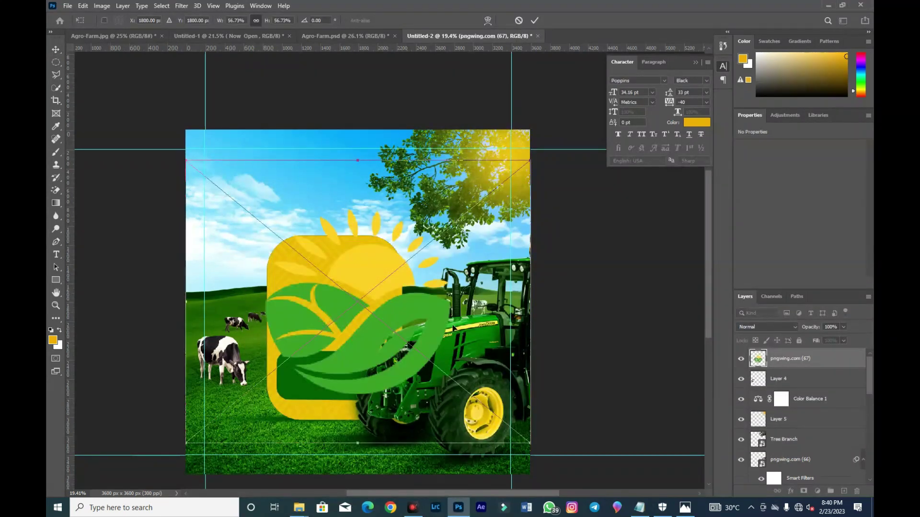
drag(526, 446, 248, 180)
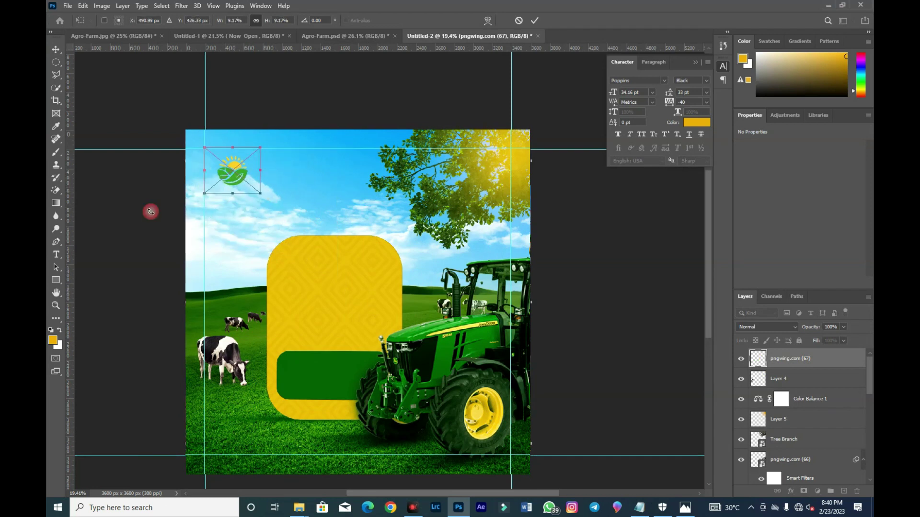
- Draw a circle about 441 px wide around the logo, fill it with white and stack it beneath the logo layer
click(56, 282)
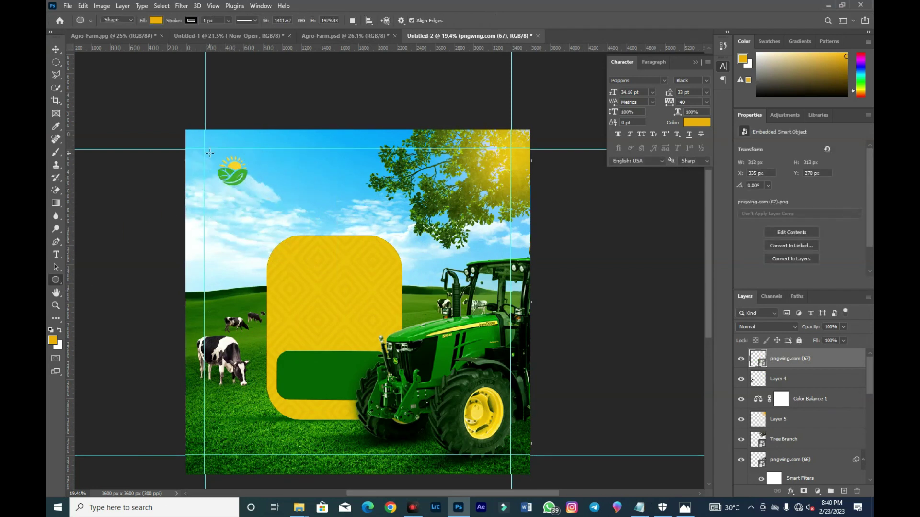
drag(213, 151, 255, 191)
double_click(765, 365)
click(625, 326)
click(789, 322)
drag(786, 366, 796, 384)
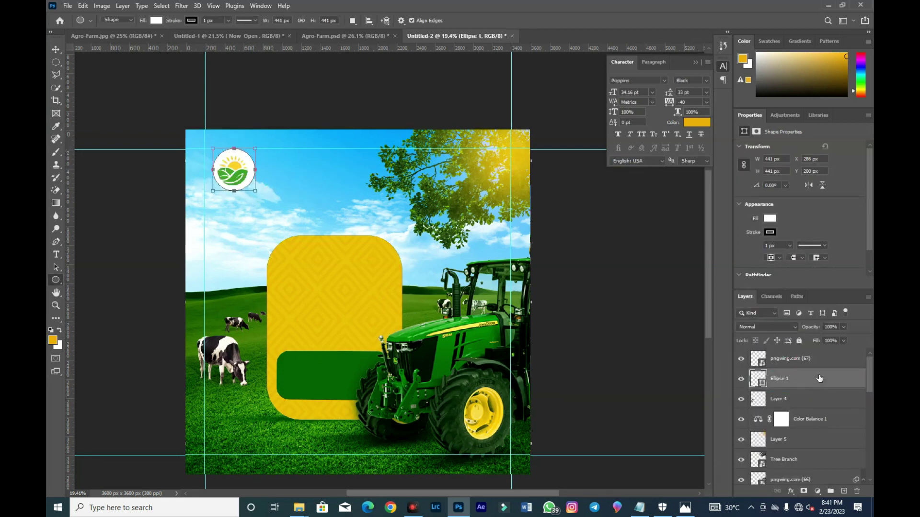
- Align the logo and the white circle on their horizontal and vertical centers
ctrl+click(793, 359)
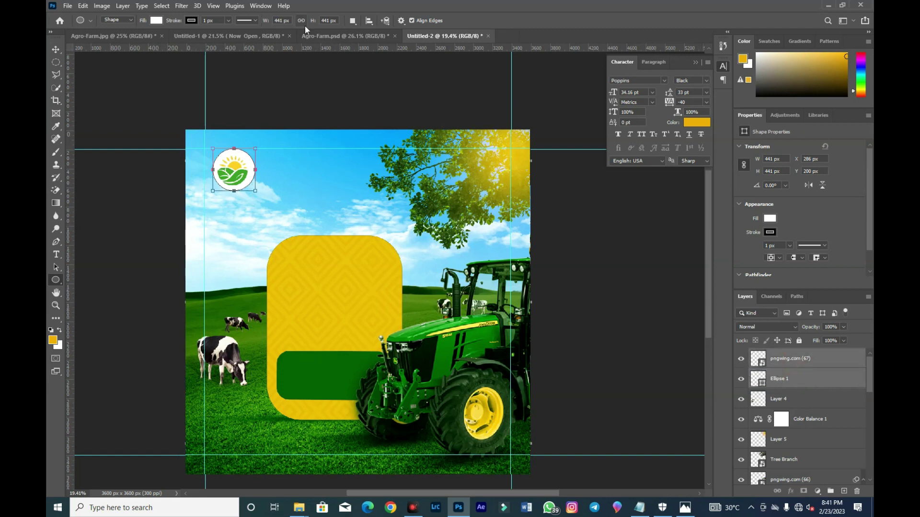
click(56, 49)
click(270, 21)
click(335, 21)
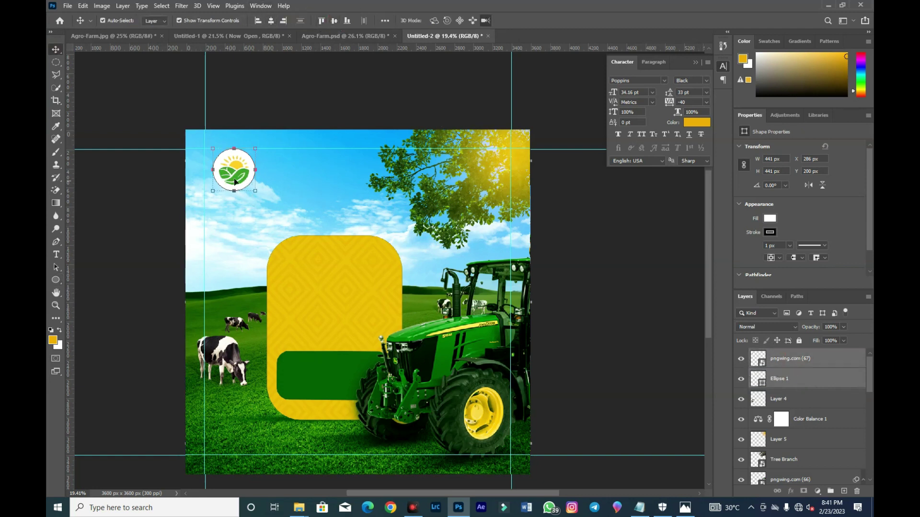
- Add the copied "Agro Farm" text on two lines and position it just right of the logo circle
click(56, 254)
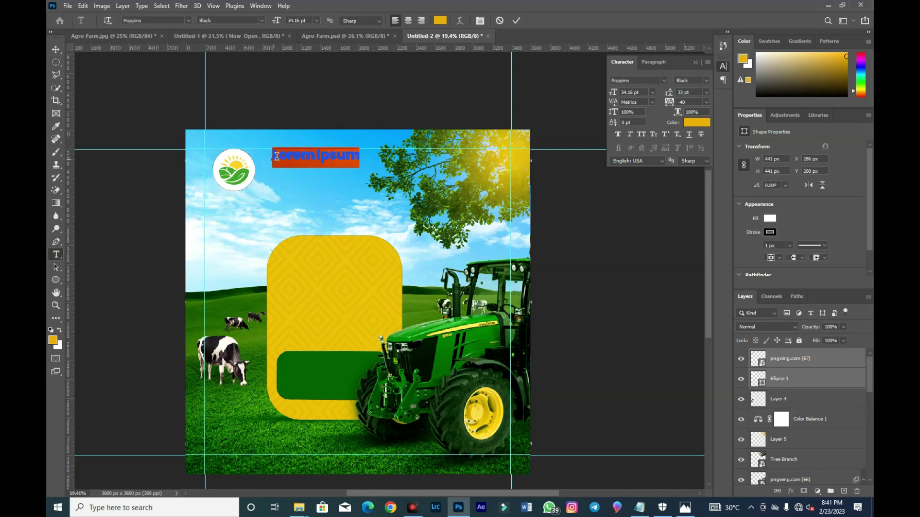
click(273, 160)
key(ctrl+v)
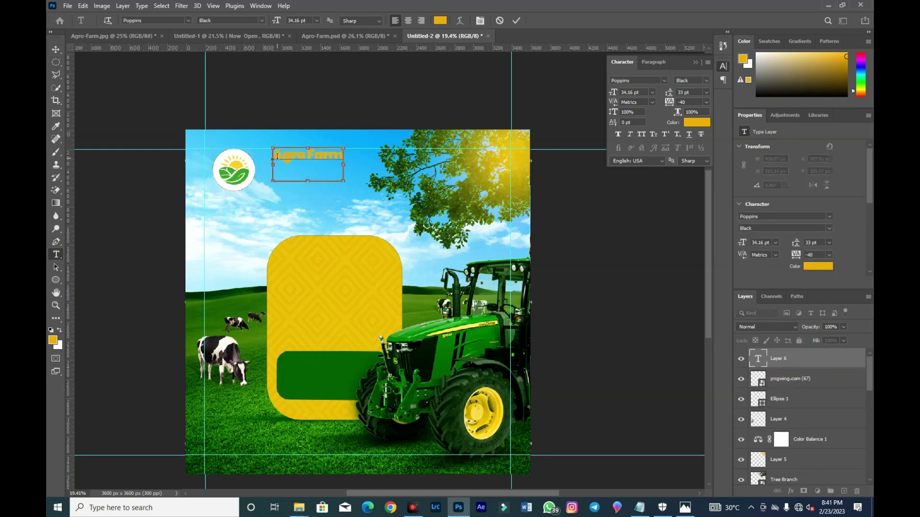
click(309, 155)
key(Return)
click(57, 50)
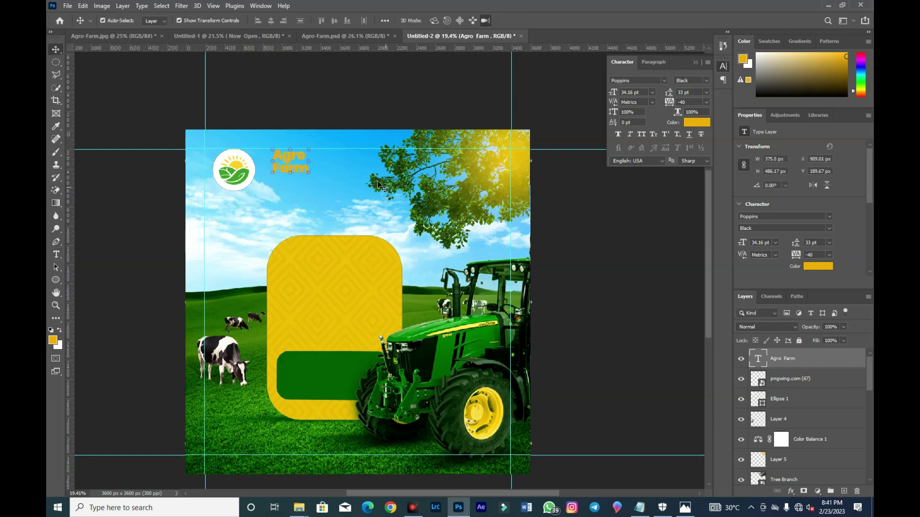
drag(284, 171, 268, 180)
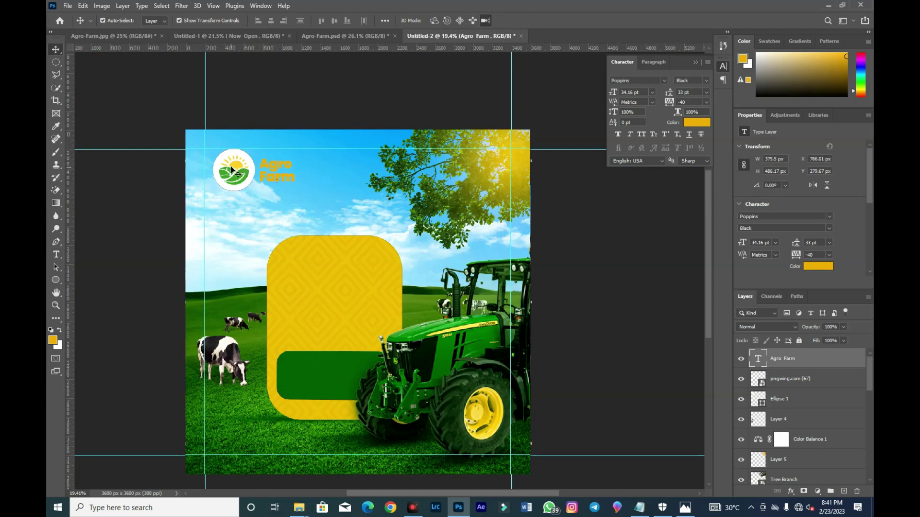
- Scale the logo and circle down until the logo is about 251 px wide, fitted to the margin guides with the text beside it
click(813, 401)
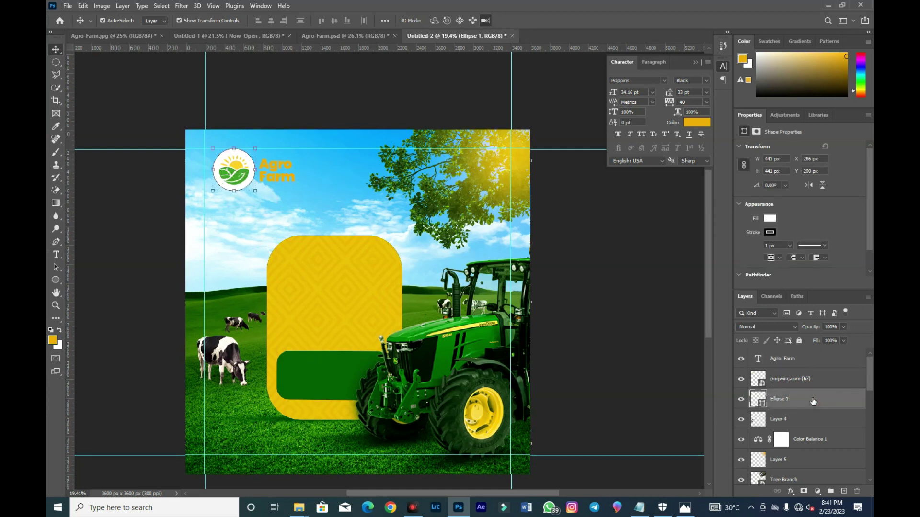
shift+click(813, 381)
drag(255, 191, 259, 160)
key(Return)
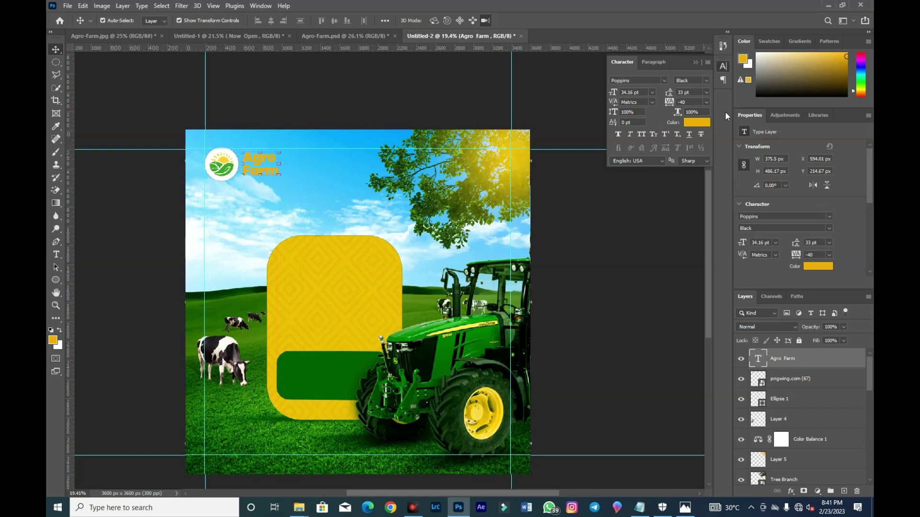
- Recolor the "Agro Farm" text with the green 006a00 sampled from the panel's green box
click(696, 123)
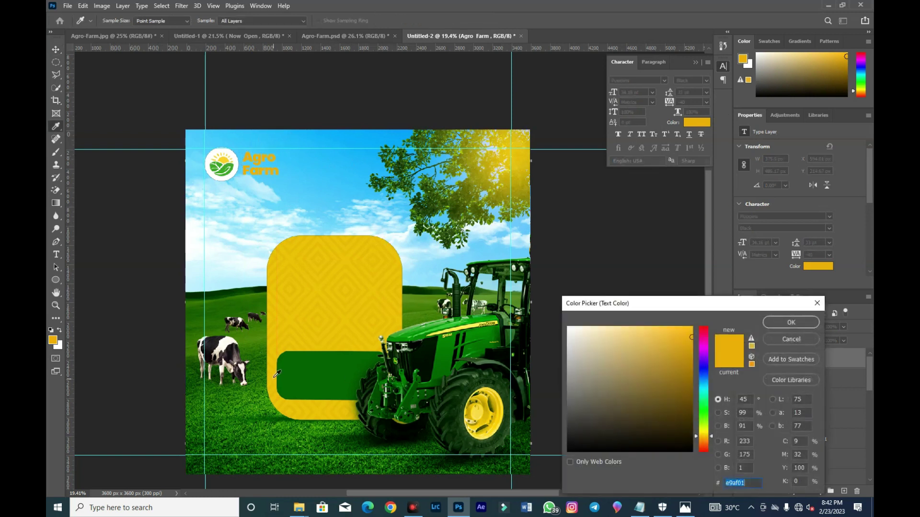
click(306, 370)
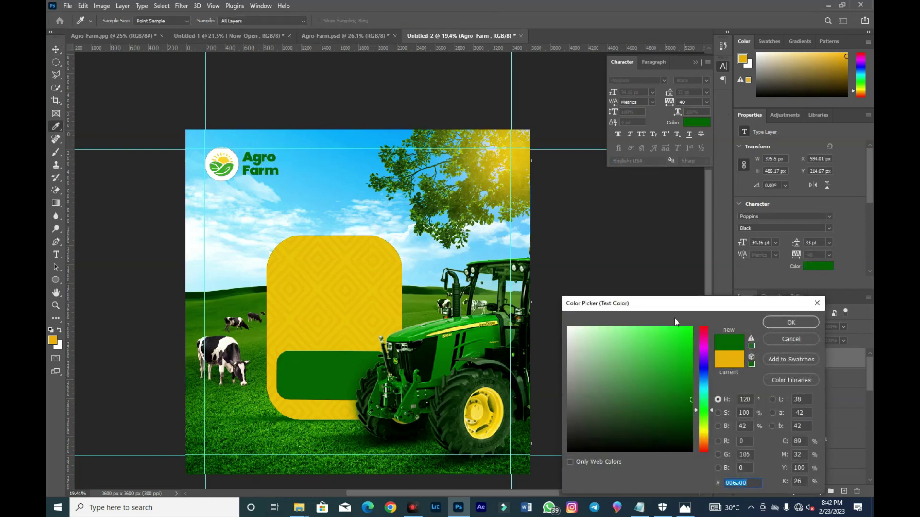
click(782, 329)
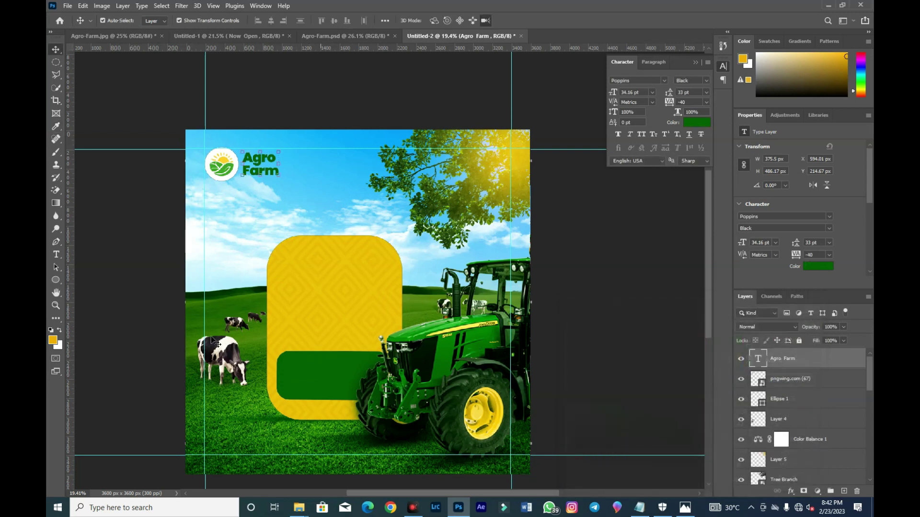
click(229, 171)
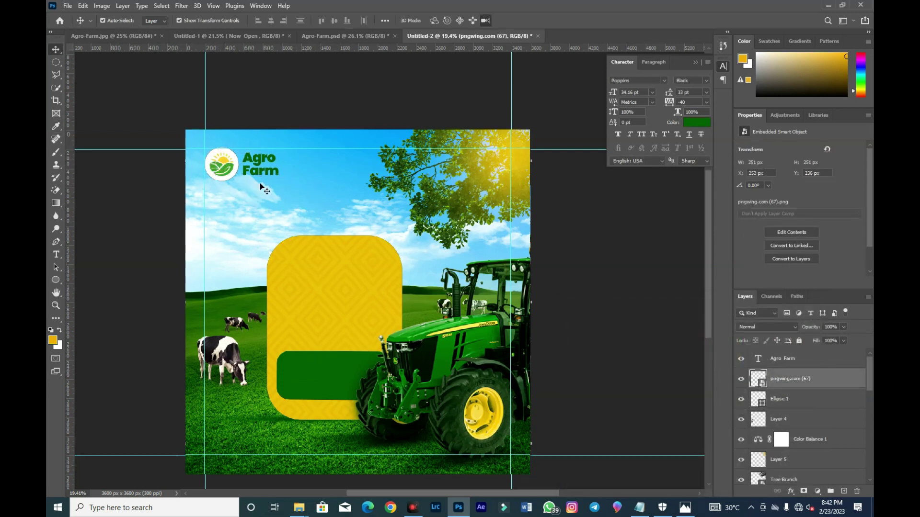
key(ctrl+t)
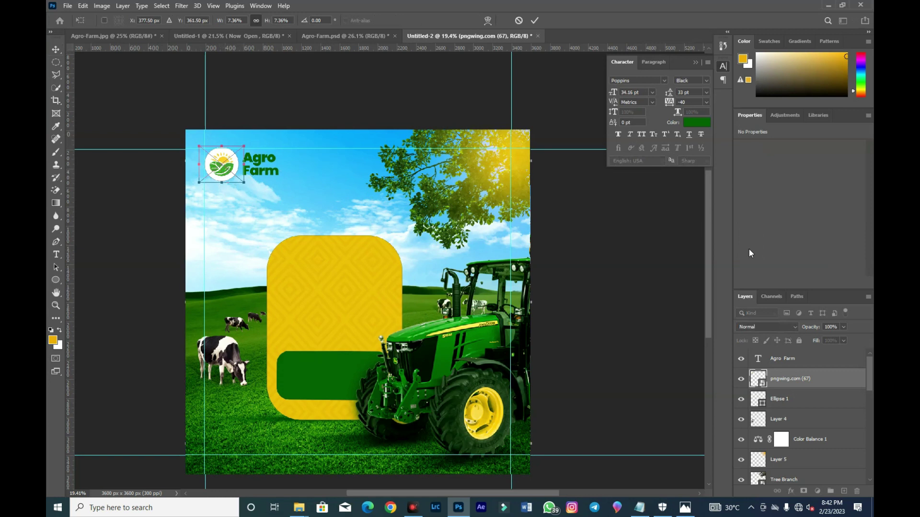
click(535, 20)
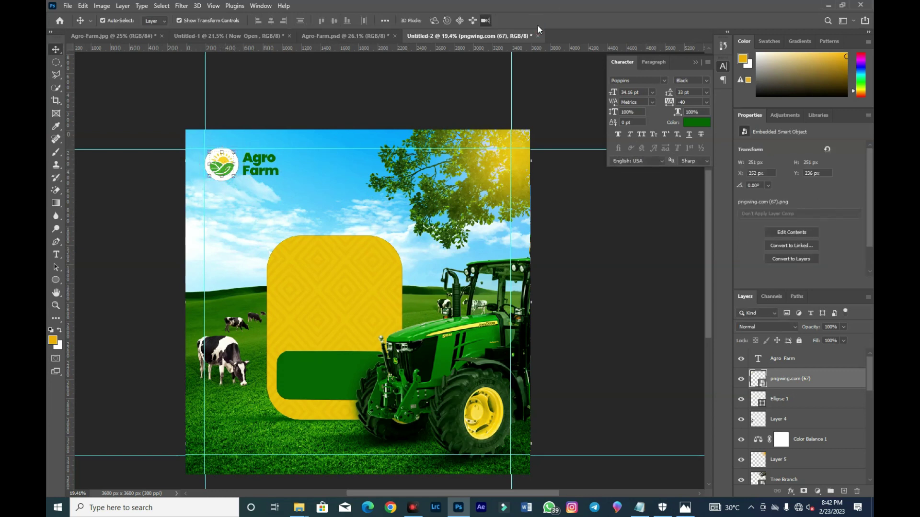
key(ctrl+l)
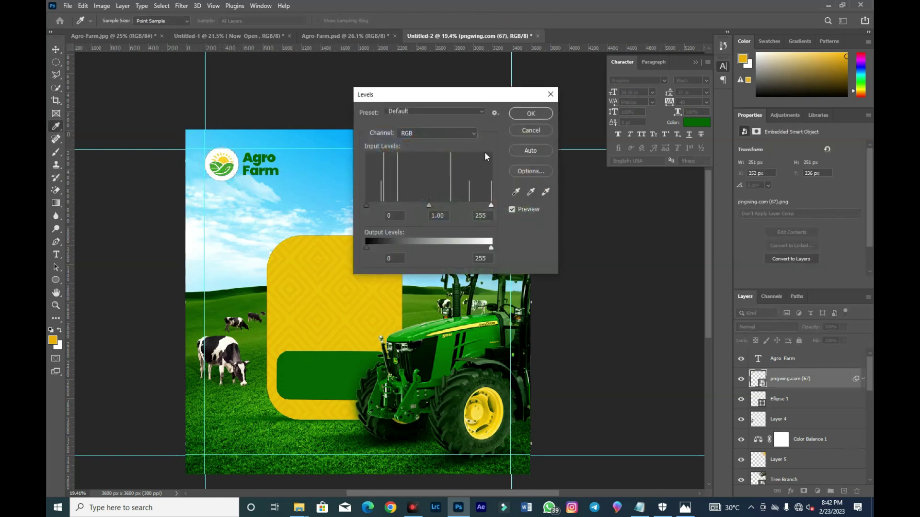
drag(367, 206, 379, 206)
click(525, 129)
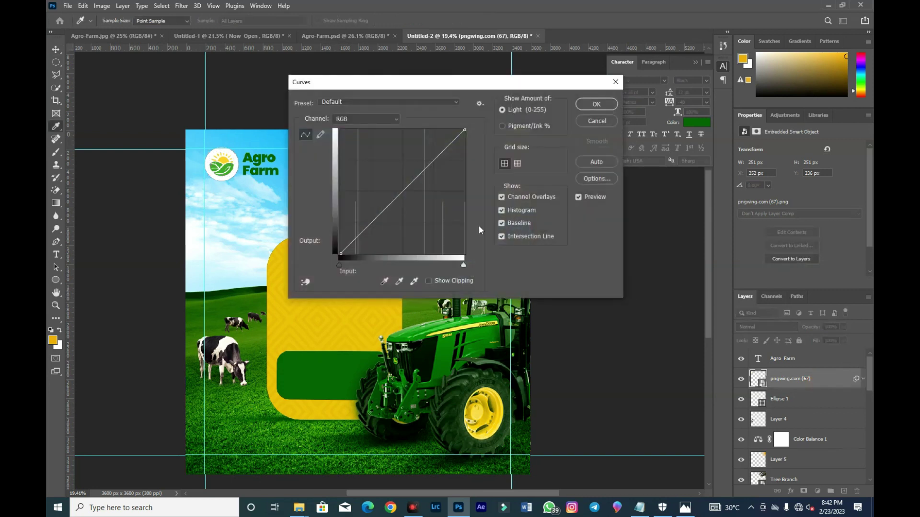
- Darken the logo with a Curves adjustment that maps input 156 to output 101
drag(405, 189, 418, 205)
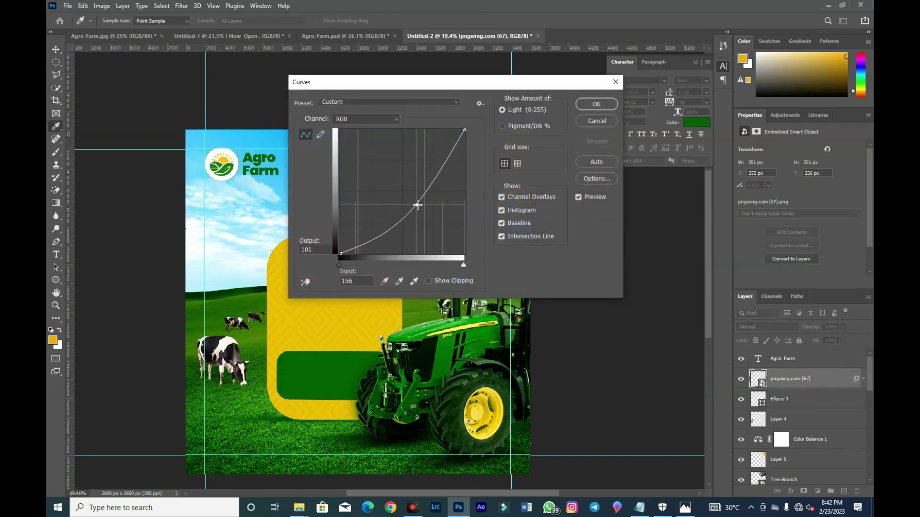
click(586, 105)
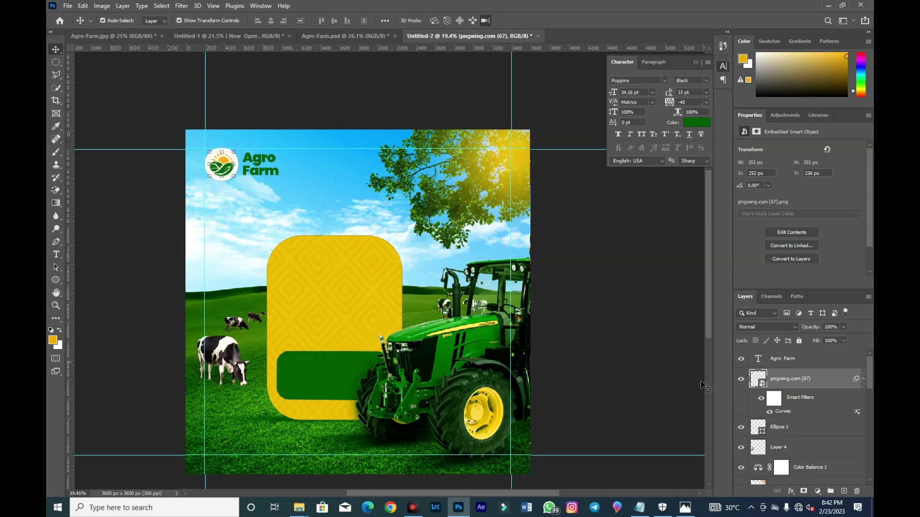
- Switch to Notepad and copy the "Now Open" line from the flyer text notes
click(639, 511)
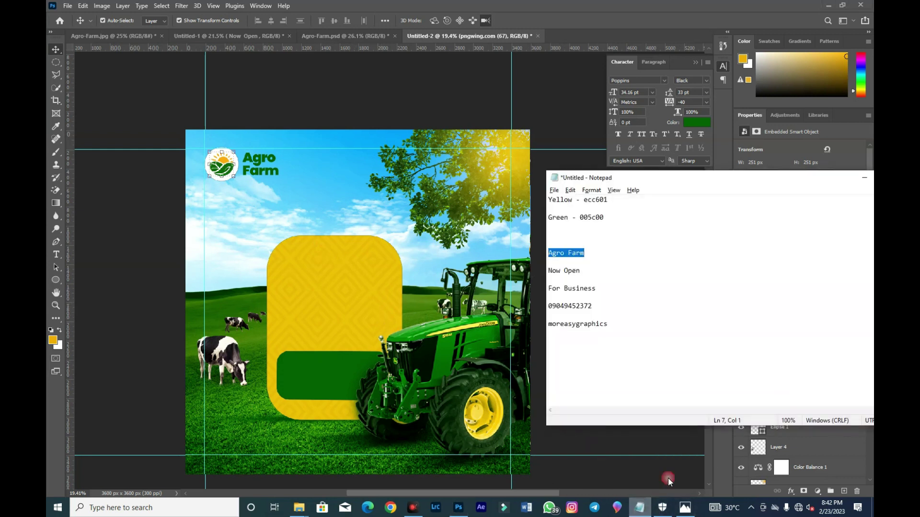
drag(581, 271, 541, 278)
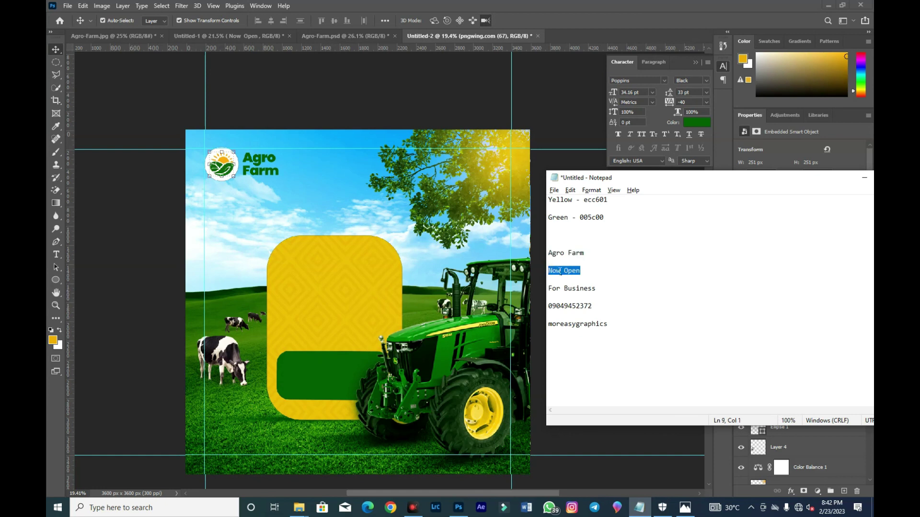
right_click(560, 271)
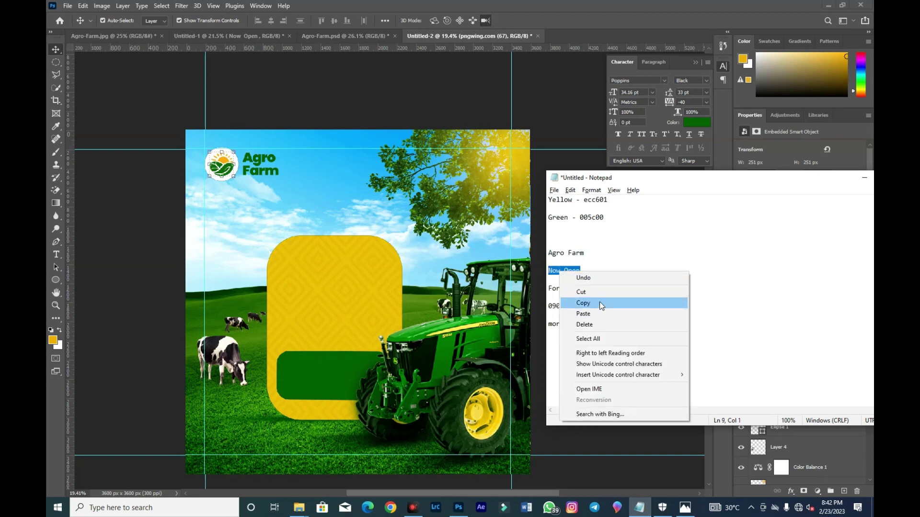
click(600, 302)
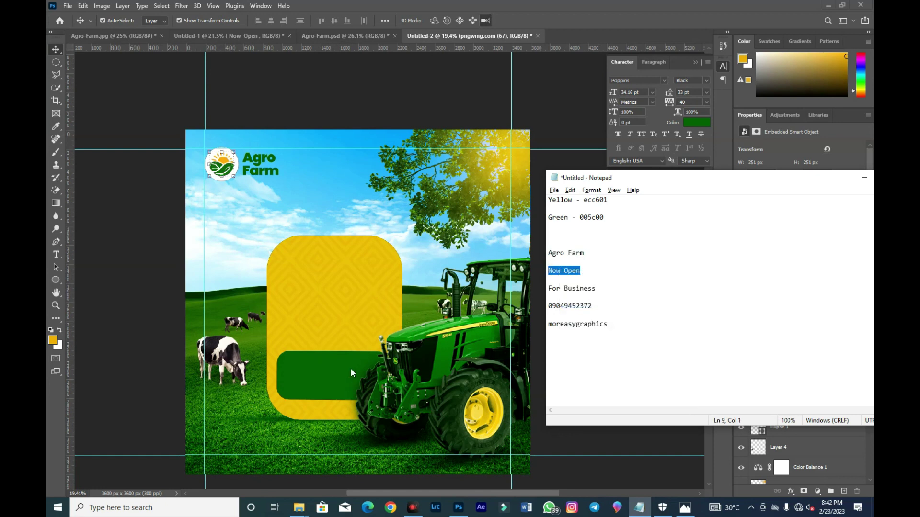
- Add the copied "Now Open" text on two lines in the upper yellow panel and scale it up to 91.5 pt
click(57, 253)
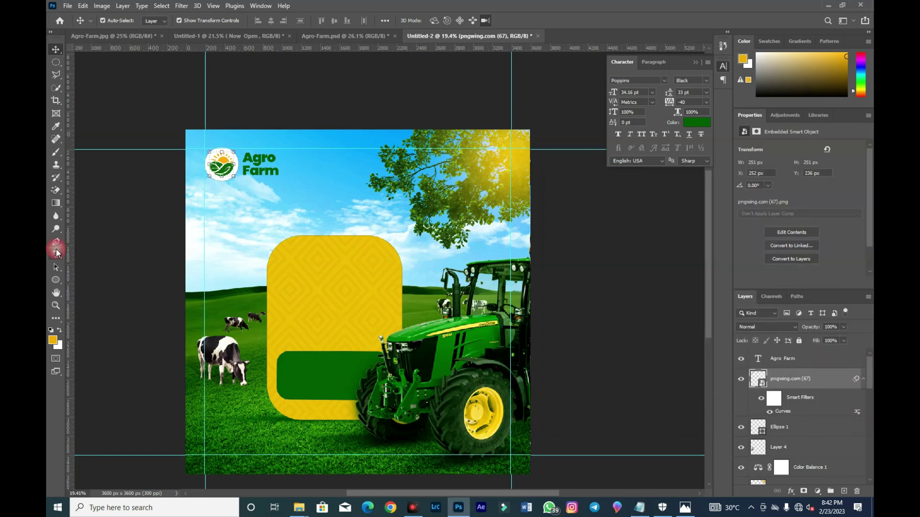
click(290, 250)
key(ctrl+v)
click(321, 250)
key(BackSpace)
key(Return)
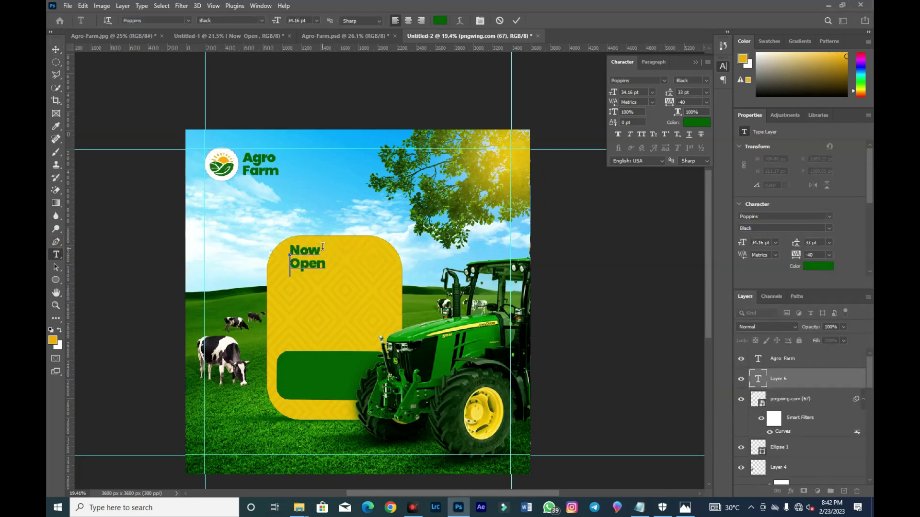
click(56, 50)
drag(327, 279, 382, 326)
- Copy "For Business" from the Notepad notes and add it as a new text line between "Now Open" and the green box
click(56, 255)
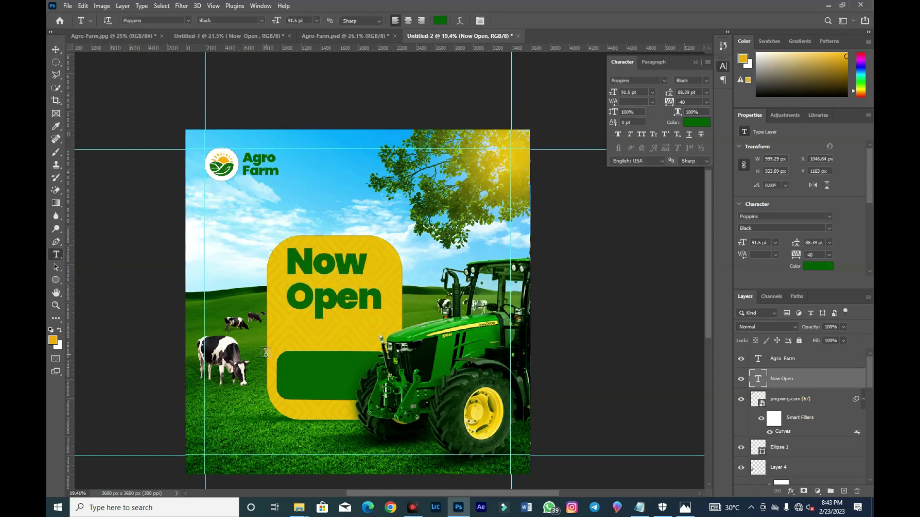
click(280, 337)
click(639, 508)
drag(599, 288, 548, 289)
right_click(563, 290)
click(582, 321)
click(352, 333)
key(ctrl+v)
- Recolor the "For Business" text white (ffffff)
click(696, 122)
drag(586, 337, 534, 308)
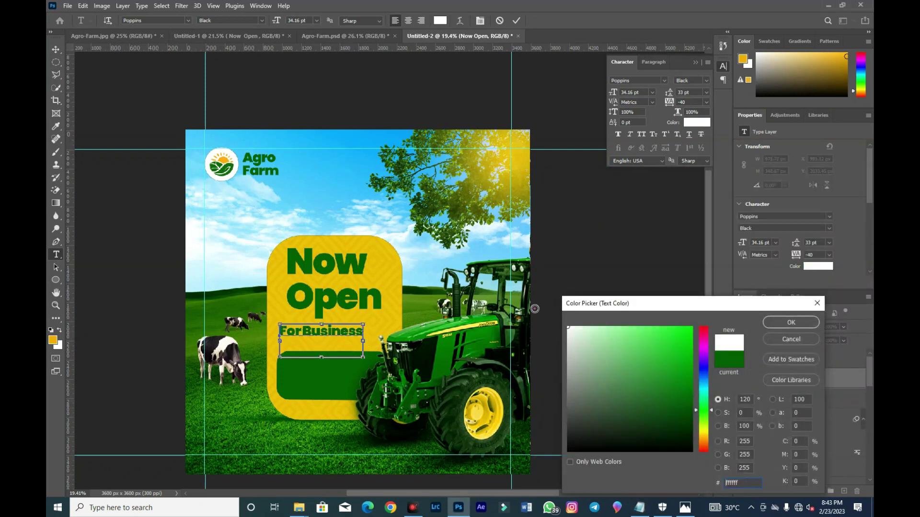
click(792, 338)
click(515, 21)
click(696, 123)
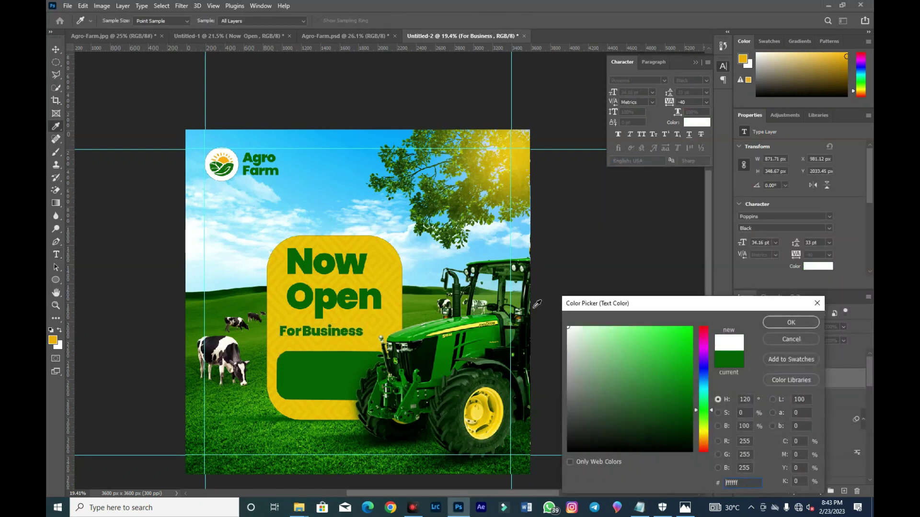
click(790, 322)
- Scale "For Business" up to 38.58 pt and align "Now Open" with its left edge so both lines match in width
key(v)
drag(367, 340, 378, 337)
drag(329, 291, 327, 291)
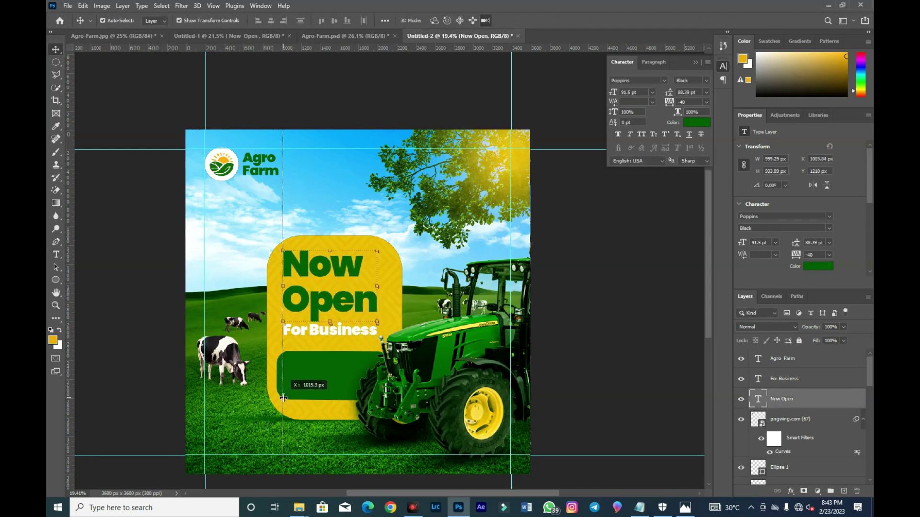
key(ctrl+t)
mouse_move(321, 332)
mouse_down()
mouse_move(333, 323)
mouse_move(321, 322)
mouse_up()
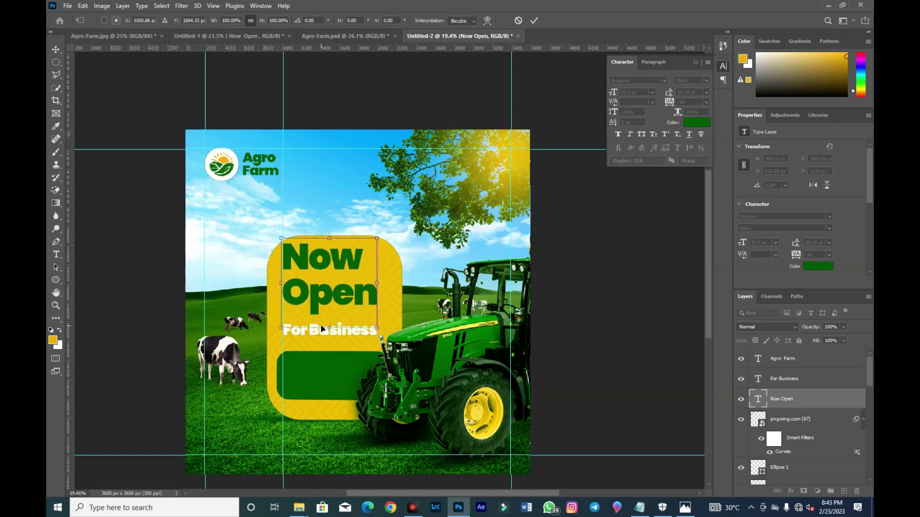
key(ctrl+z)
key(Return)
- Copy the phone number from the Notepad notes and add it as white text on two lines inside the green box
click(372, 332)
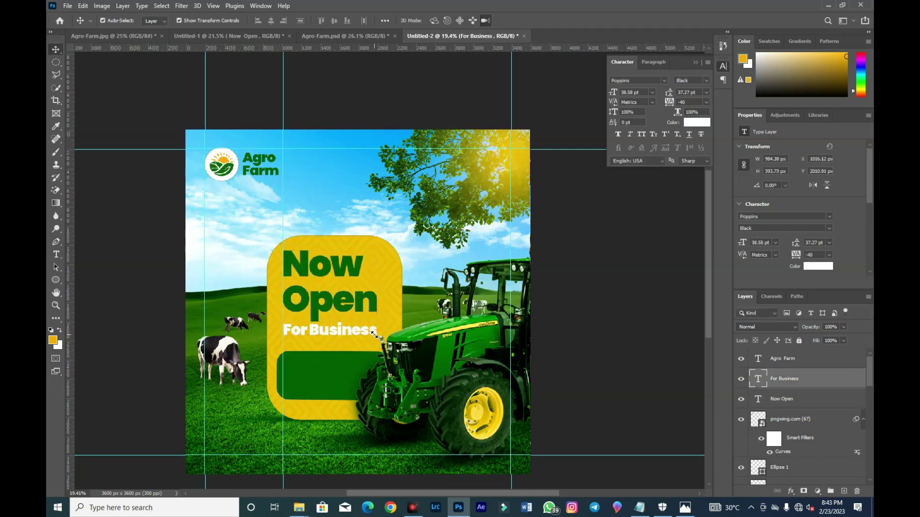
key(t)
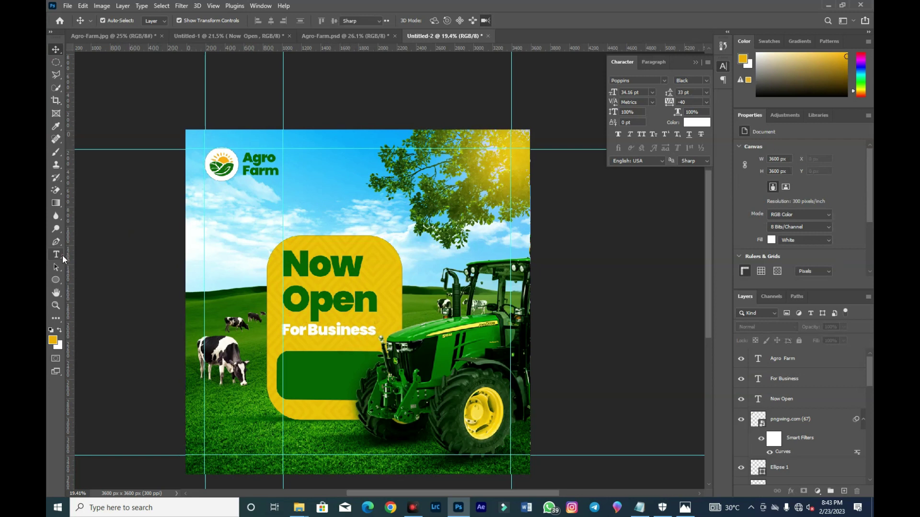
click(288, 381)
click(640, 509)
drag(593, 311, 548, 307)
right_click(557, 308)
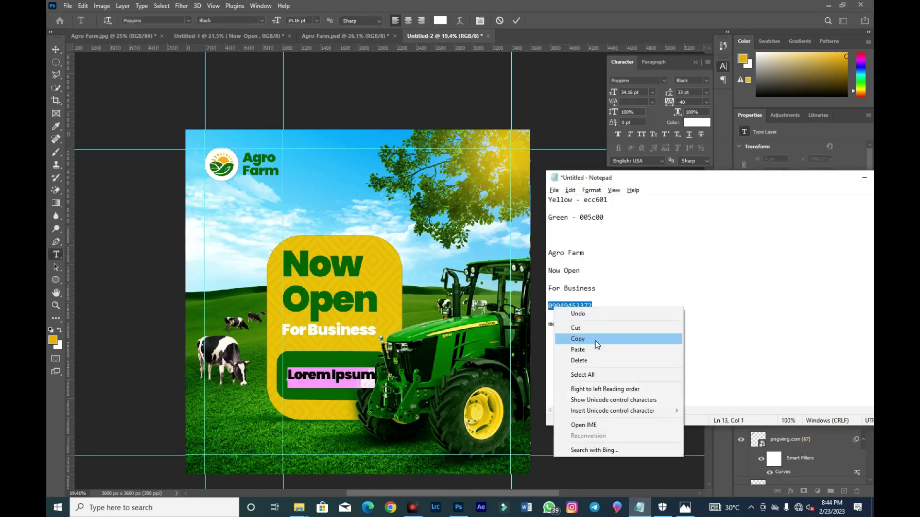
click(596, 339)
click(341, 376)
key(ctrl+v)
key(Return)
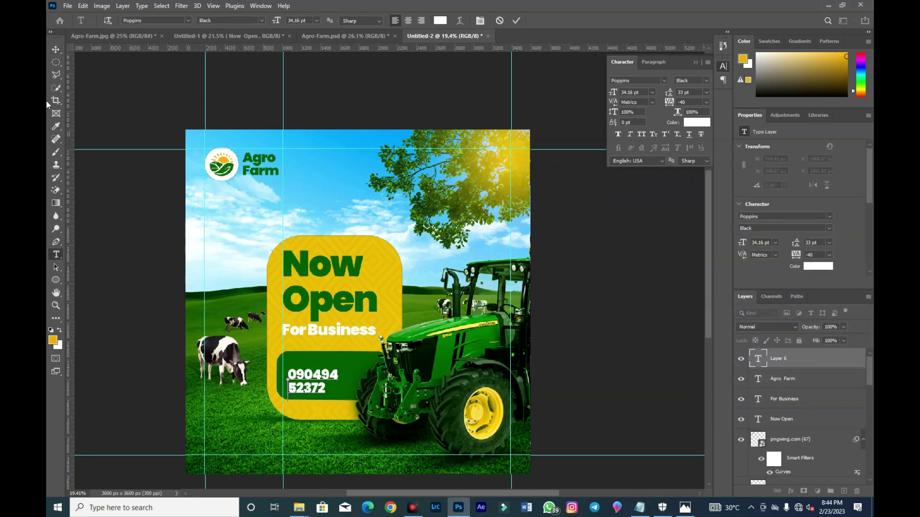
- Scale the phone number up to 47.1 pt and position it in the green box, leaving room on its left for an icon
click(56, 49)
drag(346, 367, 368, 356)
key(Down)
key(Left)
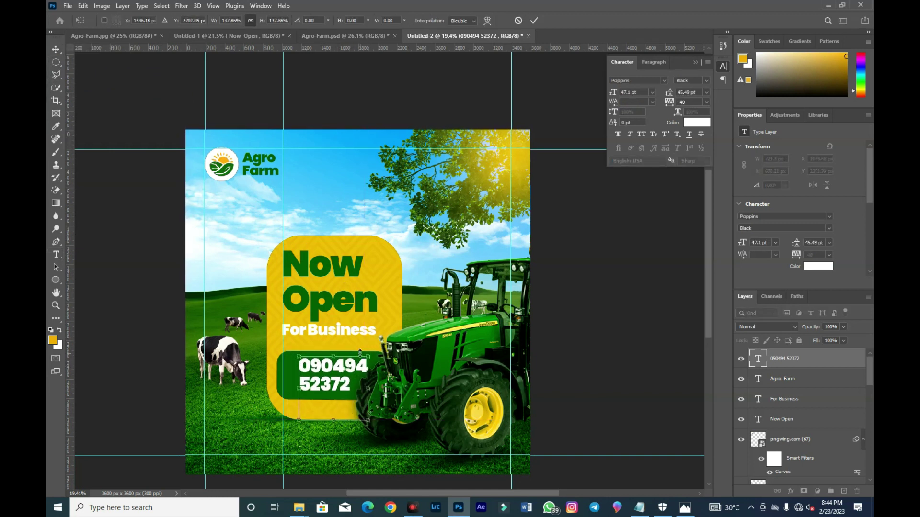
scroll(360, 353, down, 1)
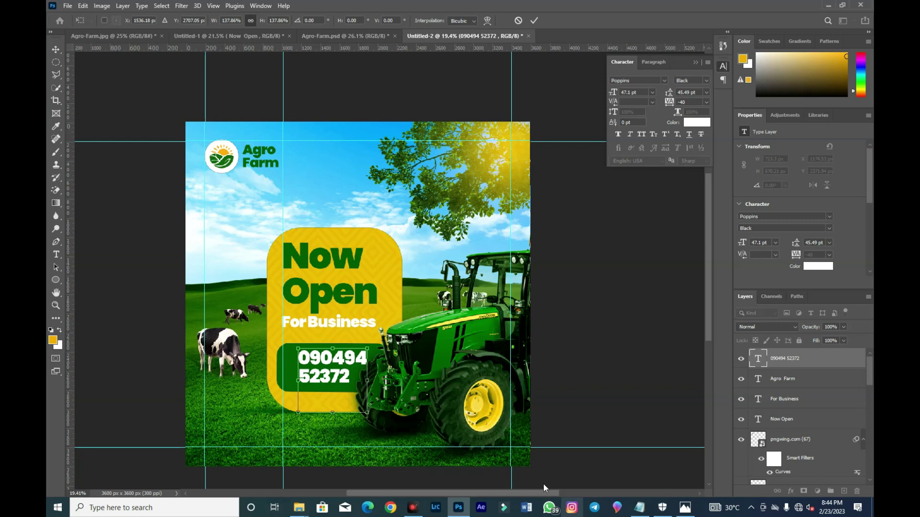
mouse_move(298, 507)
click(363, 489)
drag(681, 190, 325, 371)
click(533, 19)
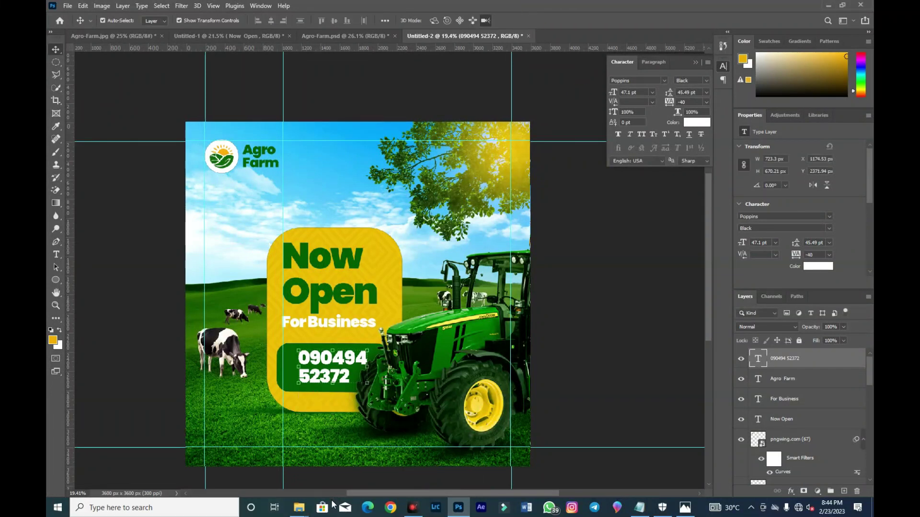
- Place the round green phone icon image from File Explorer at about 152 px wide, just left of the phone number
mouse_move(299, 507)
click(405, 468)
drag(685, 138, 355, 413)
drag(461, 200, 303, 379)
- Rasterize the phone icon and erase its white handset with the Magic Eraser
click(54, 308)
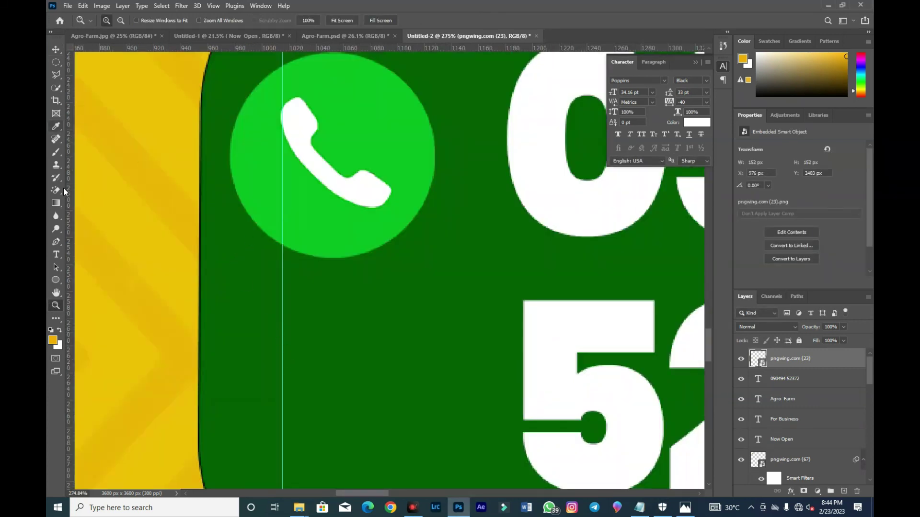
right_click(55, 191)
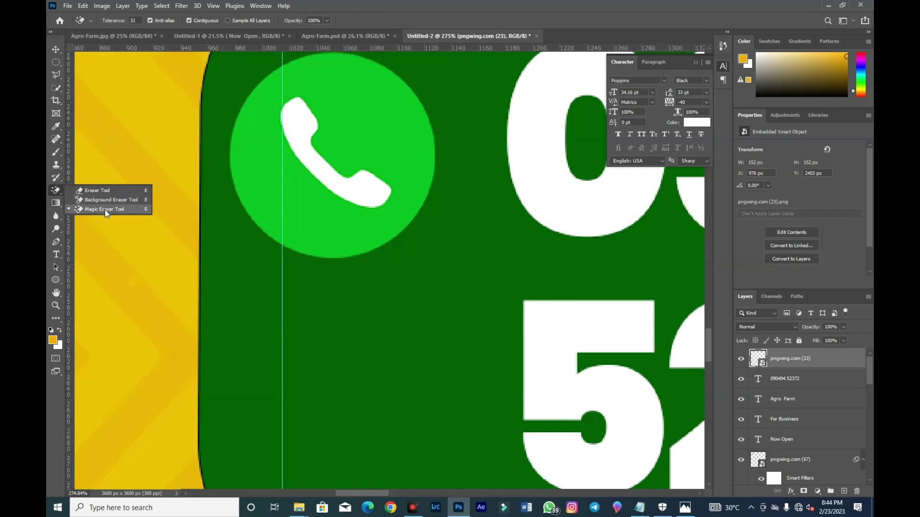
click(136, 209)
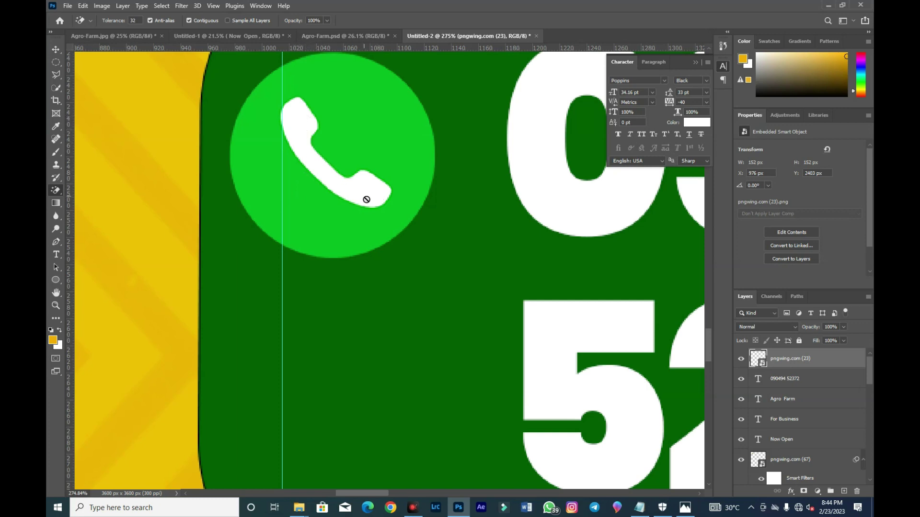
click(298, 133)
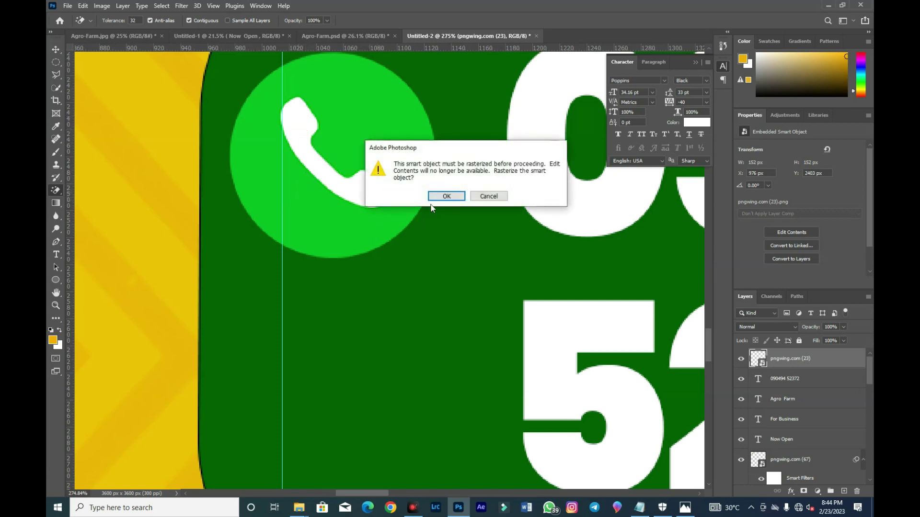
click(444, 195)
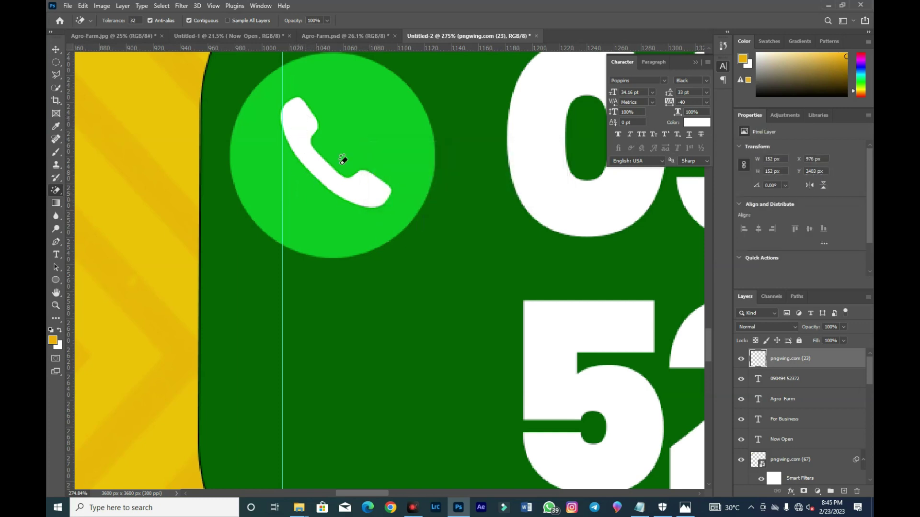
click(300, 126)
click(56, 49)
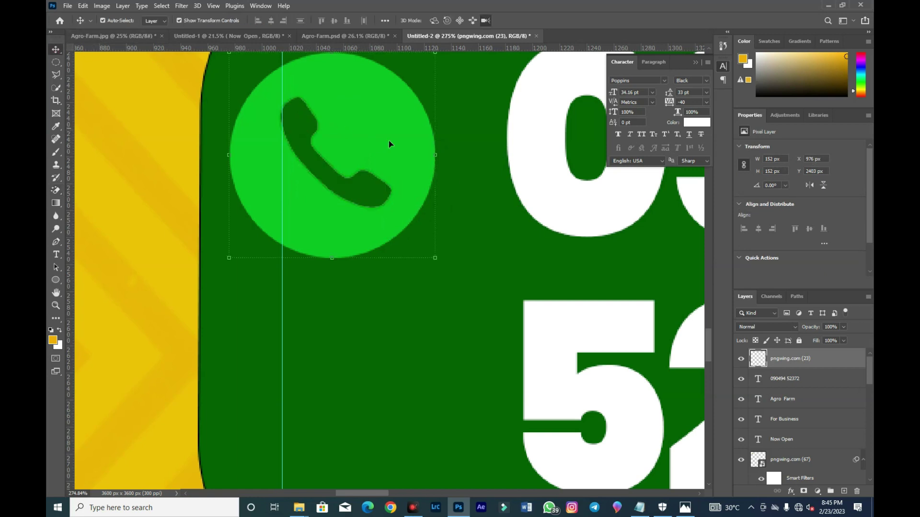
- Give the phone icon a Color Overlay of yellow e8bd00 sampled from the panel
click(790, 491)
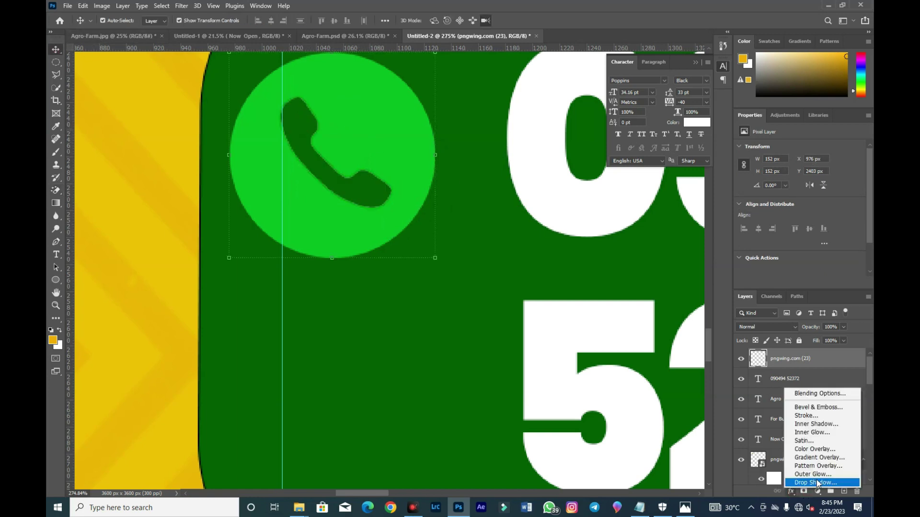
click(815, 449)
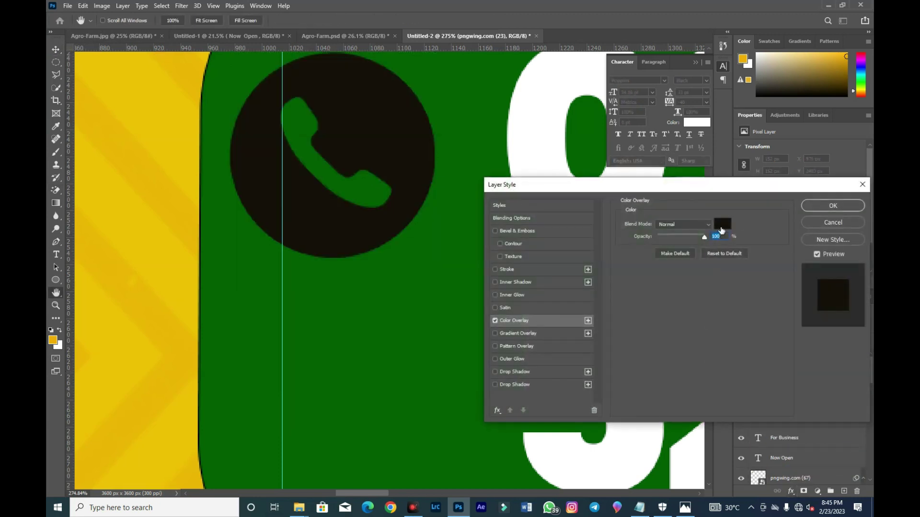
click(723, 223)
click(157, 283)
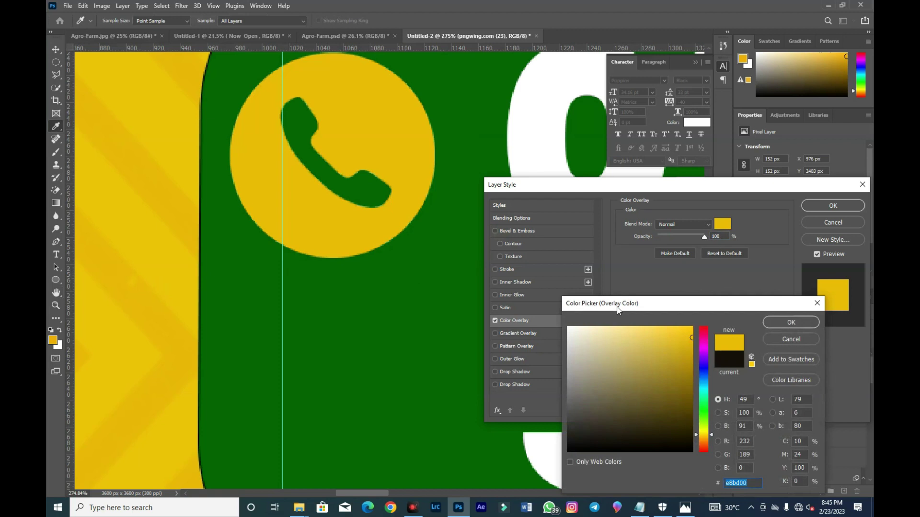
click(805, 324)
click(837, 205)
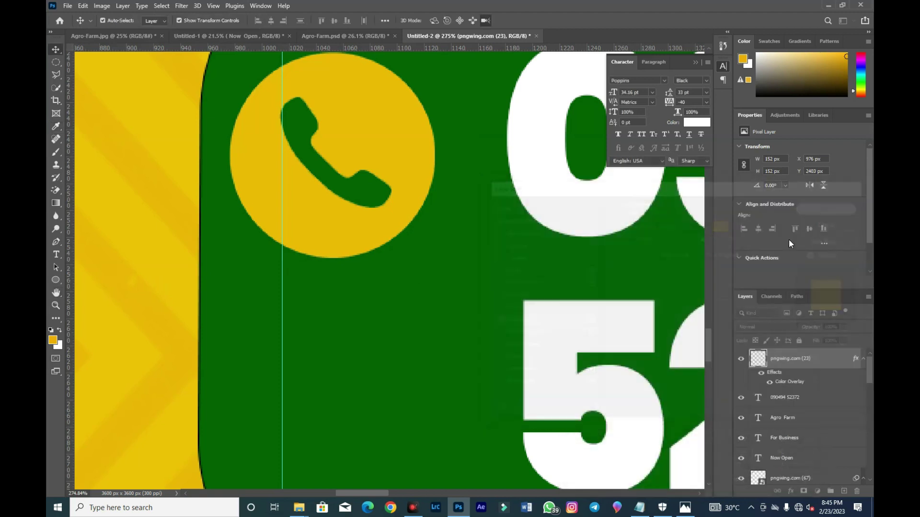
- Move the phone icon closer to the phone number, aligning its bottom edge with the first row of digits
drag(434, 145, 442, 128)
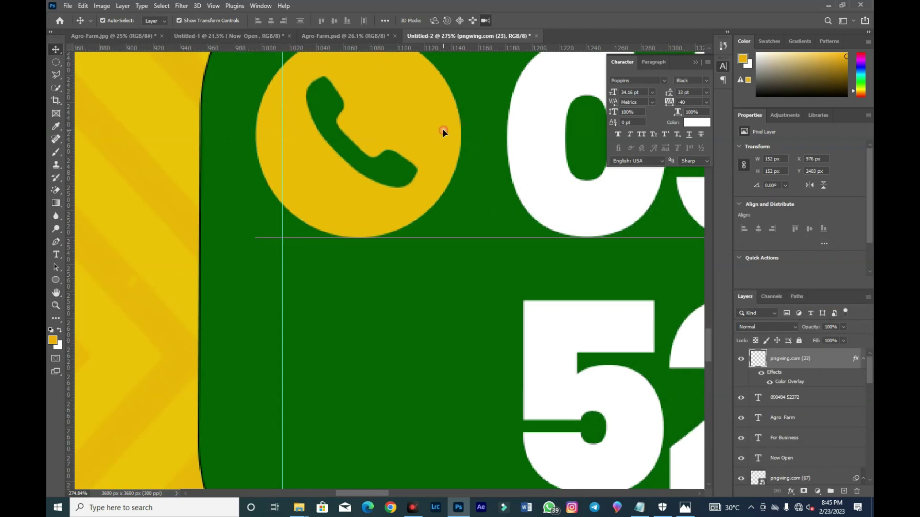
key(ctrl)
key(ctrl+0)
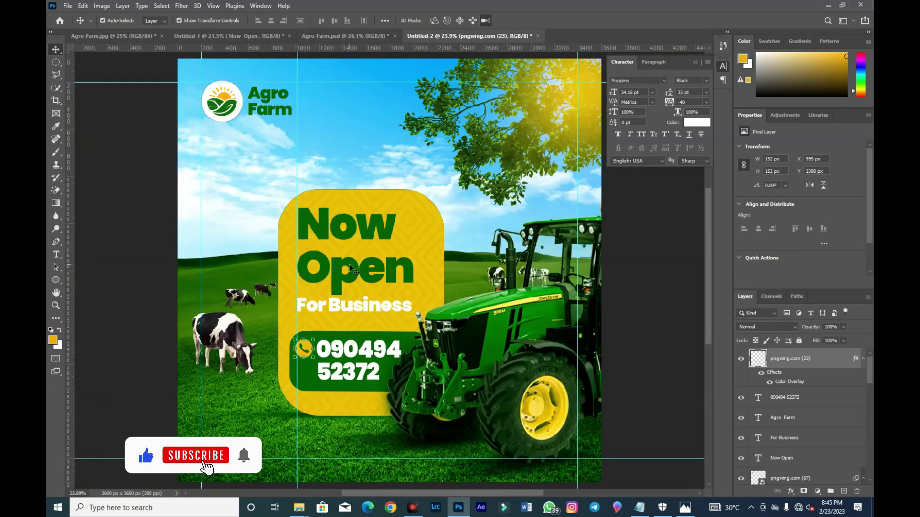
- Change the phone number's font weight to Poppins ExtraBold
click(399, 344)
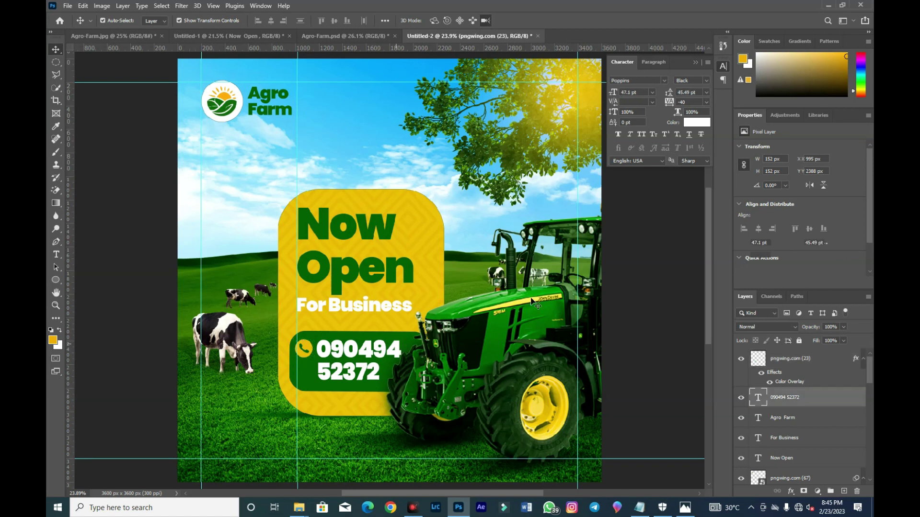
click(704, 81)
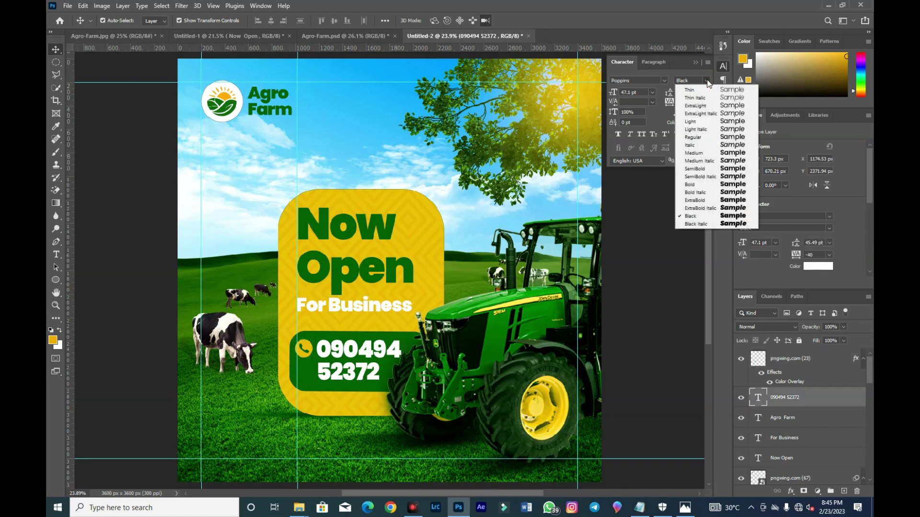
click(717, 200)
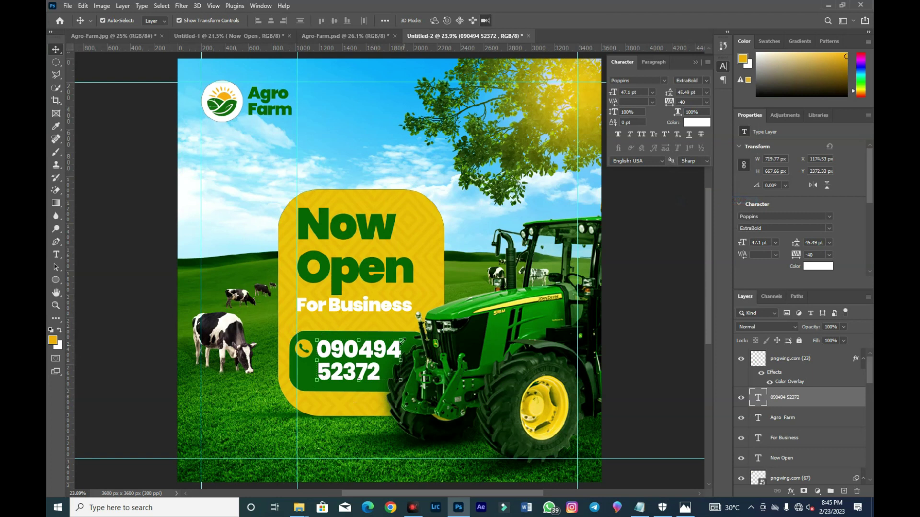
- Move the "For Business" text slightly down from "Now Open", and select the "Now Open" text
click(381, 310)
drag(381, 308, 381, 308)
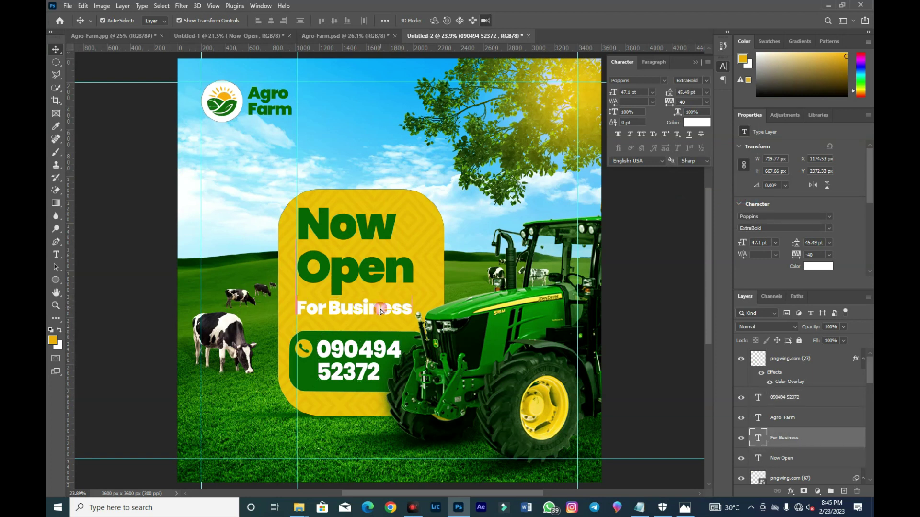
click(370, 230)
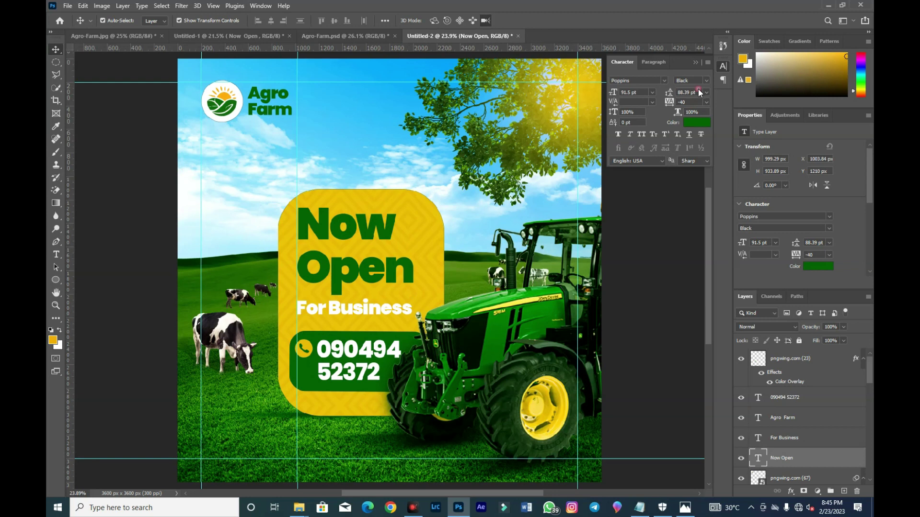
- Set the leading of the "Now Open" text to 81 pt and move the text slightly down towards "For Business"
click(694, 91)
key(Up)
key(Up)
key(Down)
key(Down)
key(Down)
key(Down)
key(Down)
key(Down)
key(Down)
key(Down)
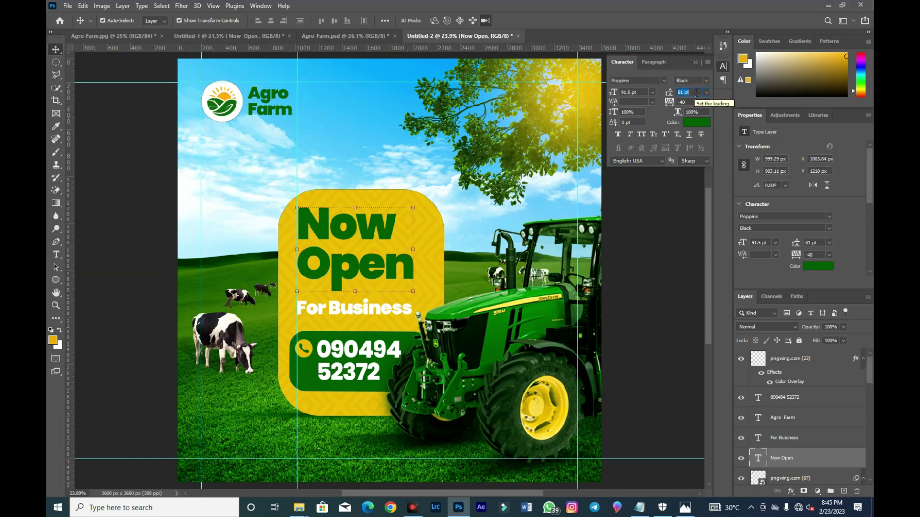
drag(391, 229, 375, 248)
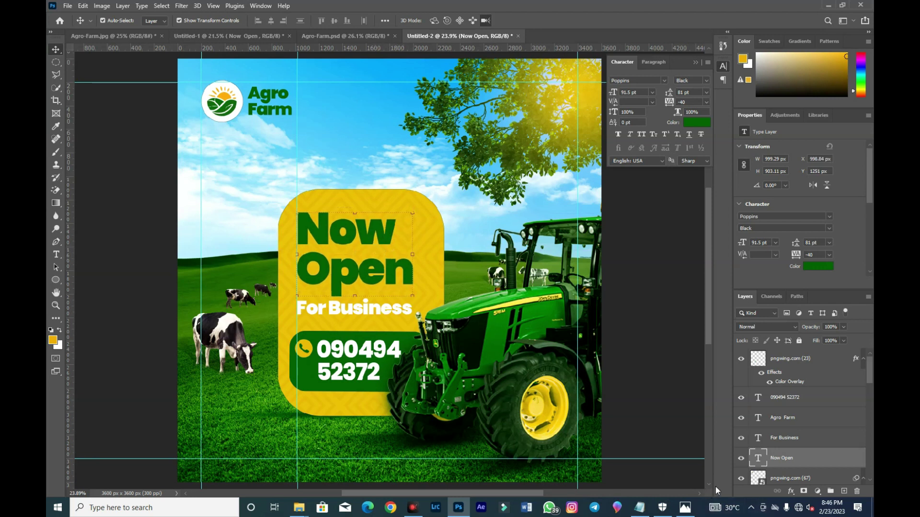
- Add a smooth Inner Bevel to "Now Open" with depth 1000%, size 90 px, soften 16 px, and a curved gloss contour
click(788, 487)
click(820, 407)
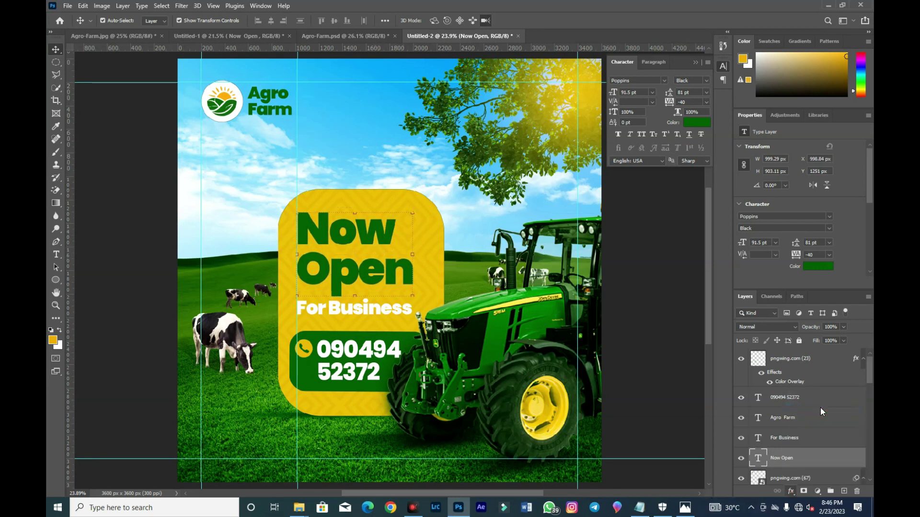
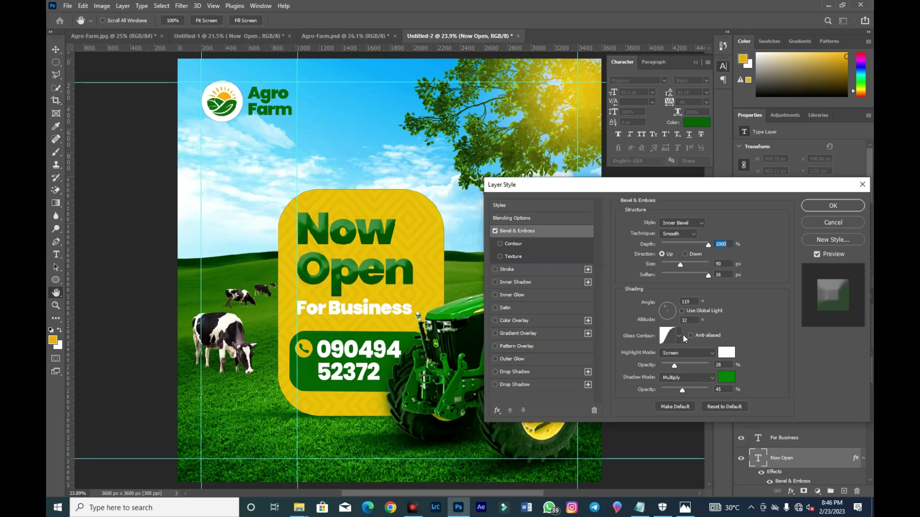
click(680, 335)
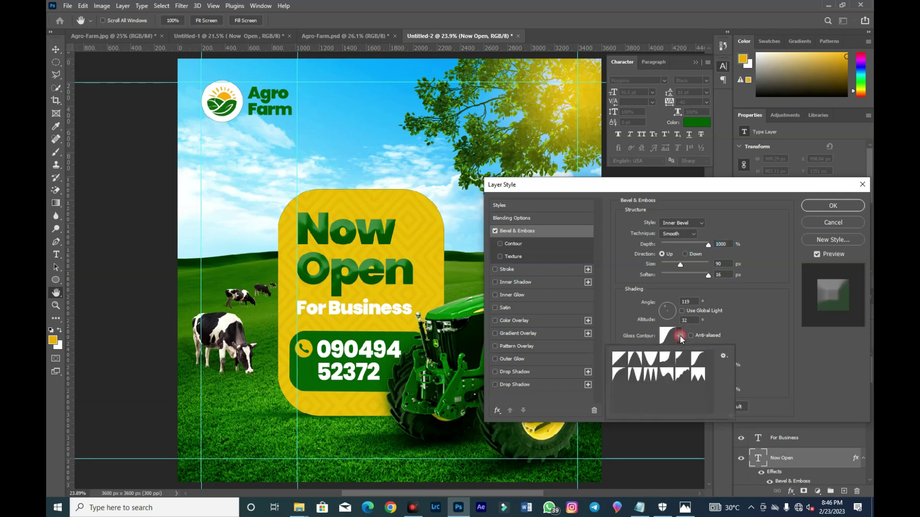
click(699, 360)
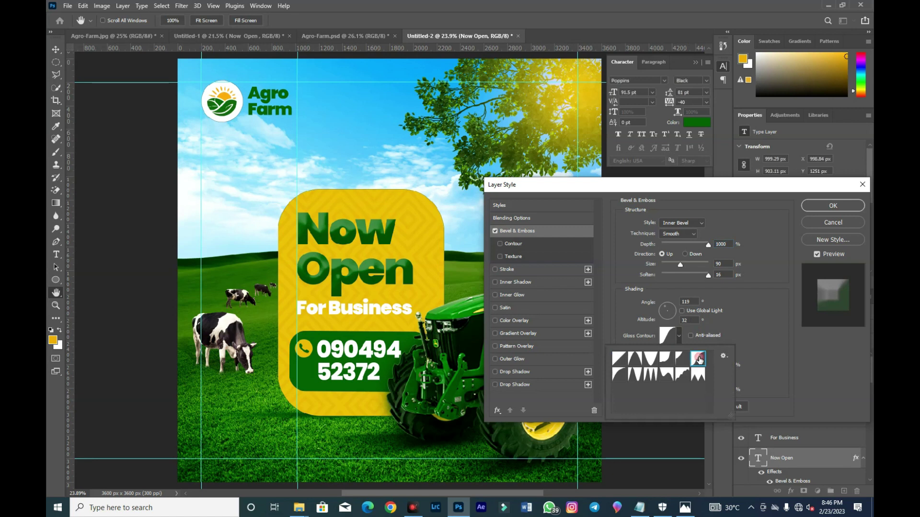
click(760, 349)
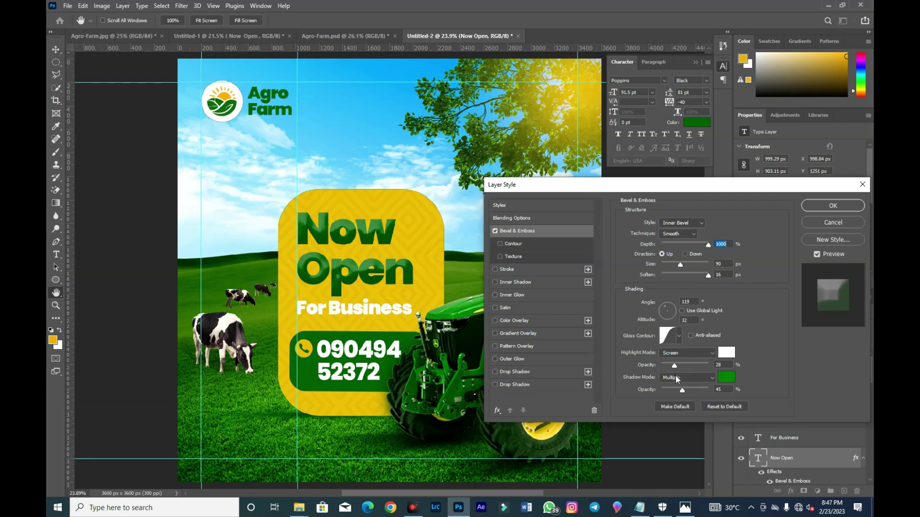
- Keep the bevel's shadow color at green 038b03, raise its shadow opacity, and apply the layer style
click(726, 378)
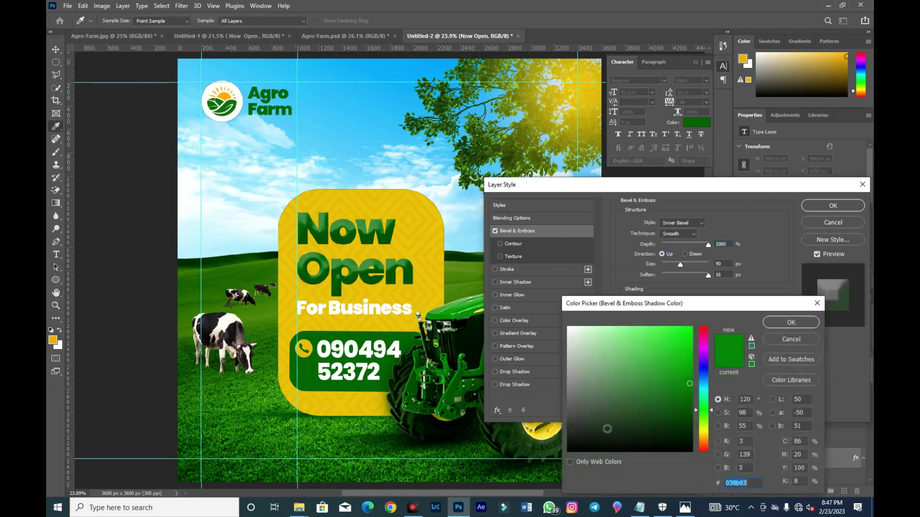
drag(570, 448, 532, 476)
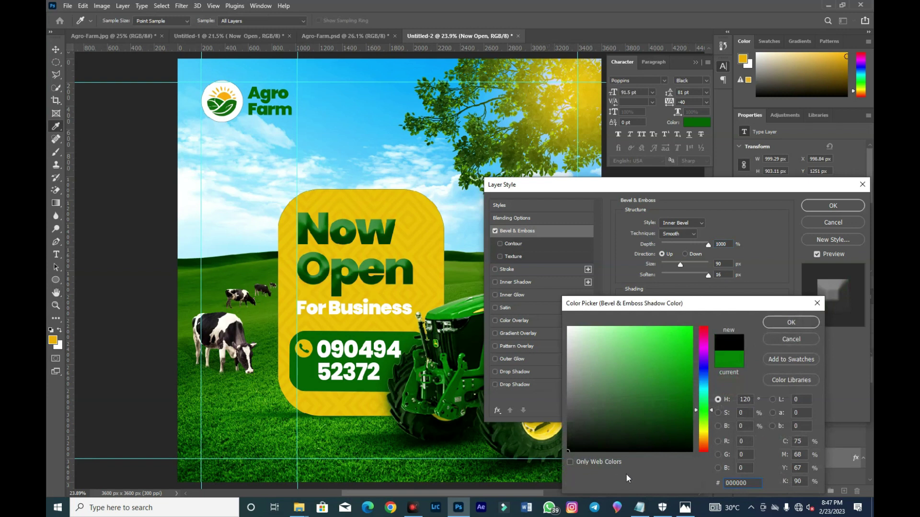
click(724, 359)
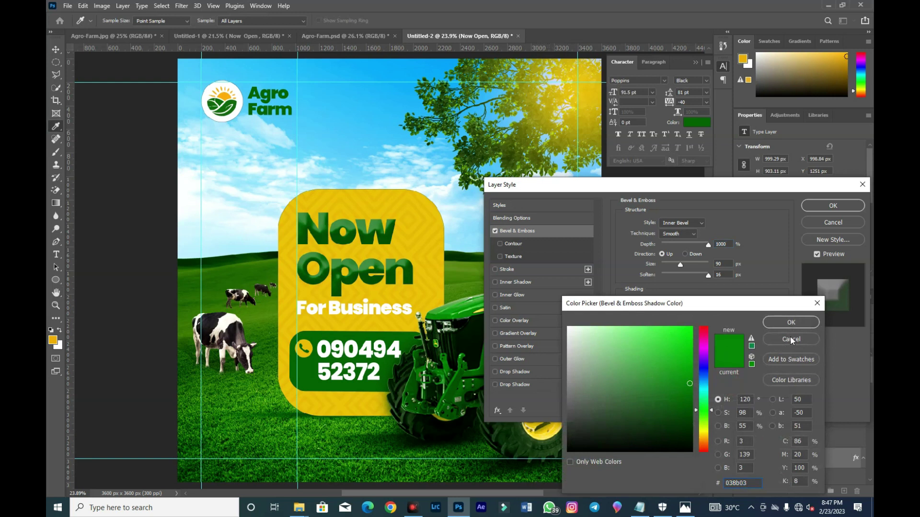
click(791, 322)
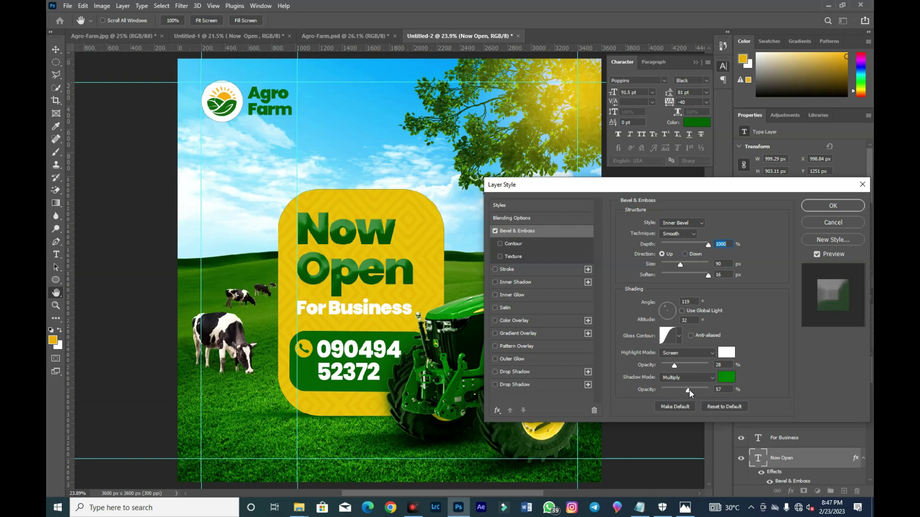
drag(701, 390, 694, 393)
click(829, 207)
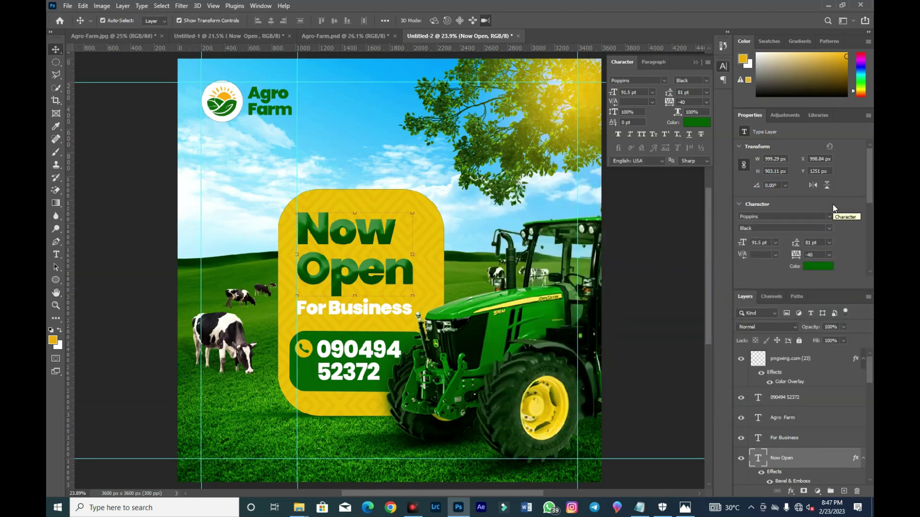
- Draw a yellow rectangle about 3727 by 538 px across the flyer's lower edge, above the phone icon layer
scroll(622, 335, down, 2)
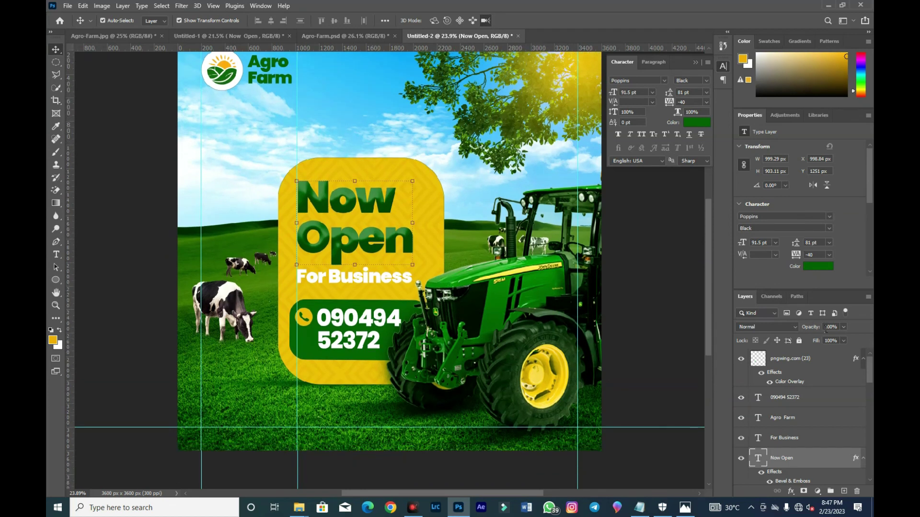
scroll(809, 397, down, 3)
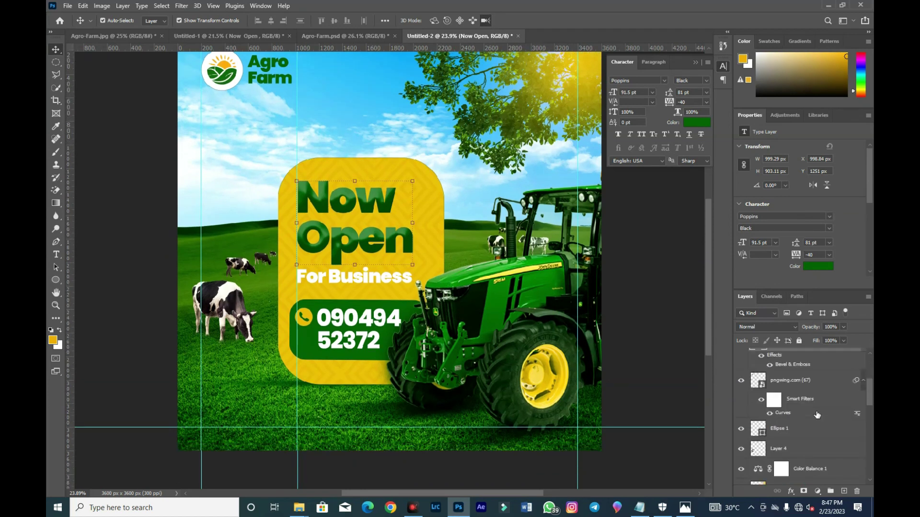
scroll(816, 415, up, 2)
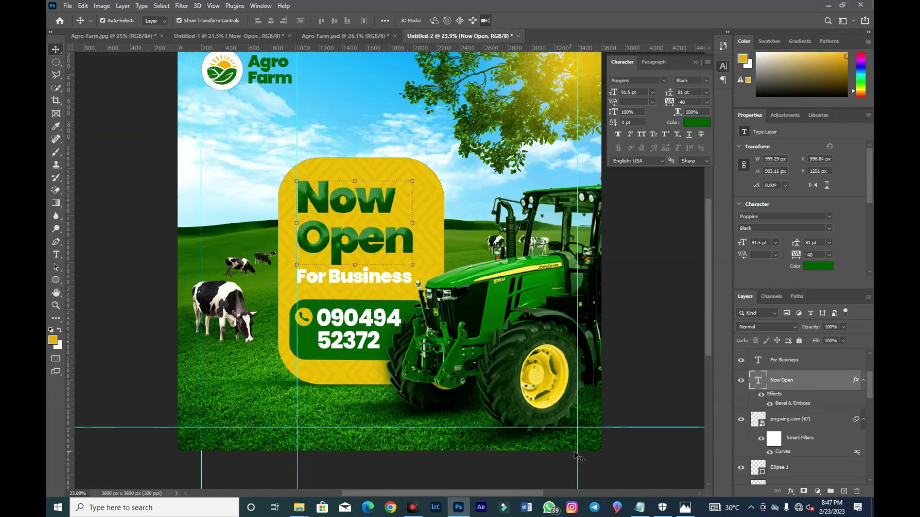
drag(605, 485, 489, 485)
click(489, 487)
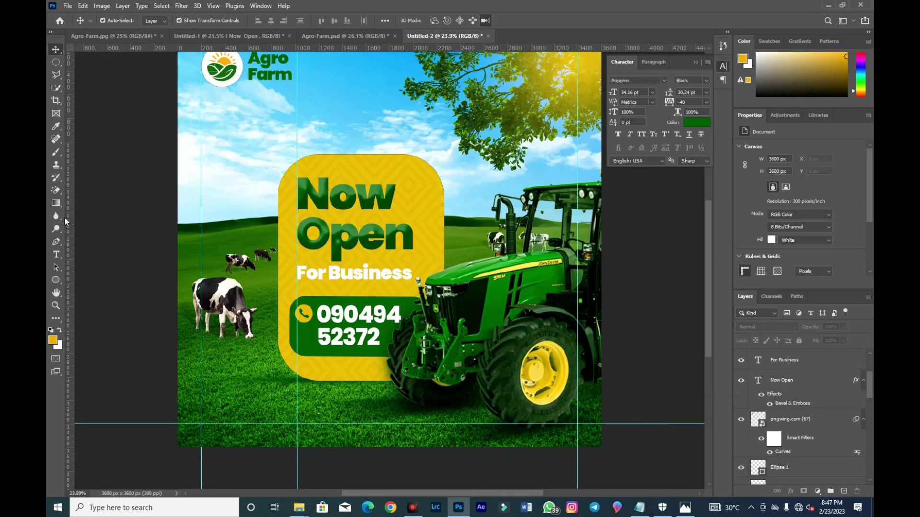
scroll(820, 367, up, 3)
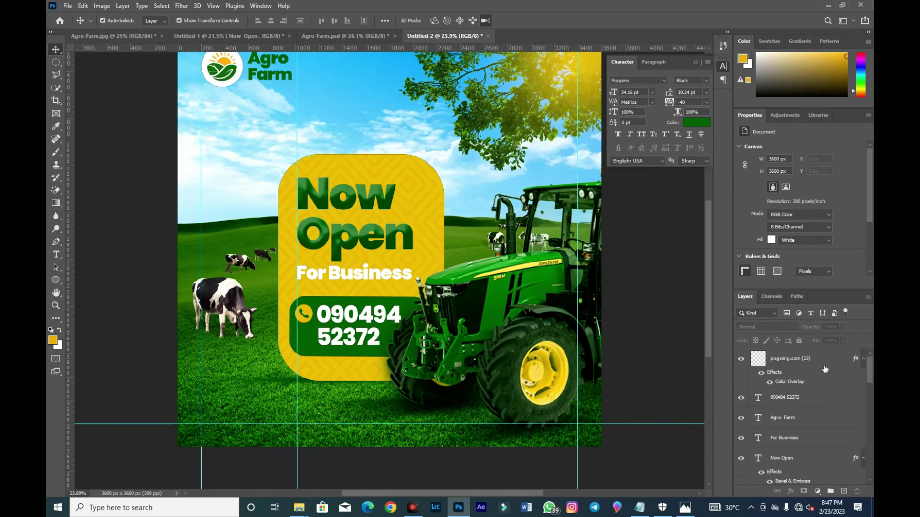
click(824, 369)
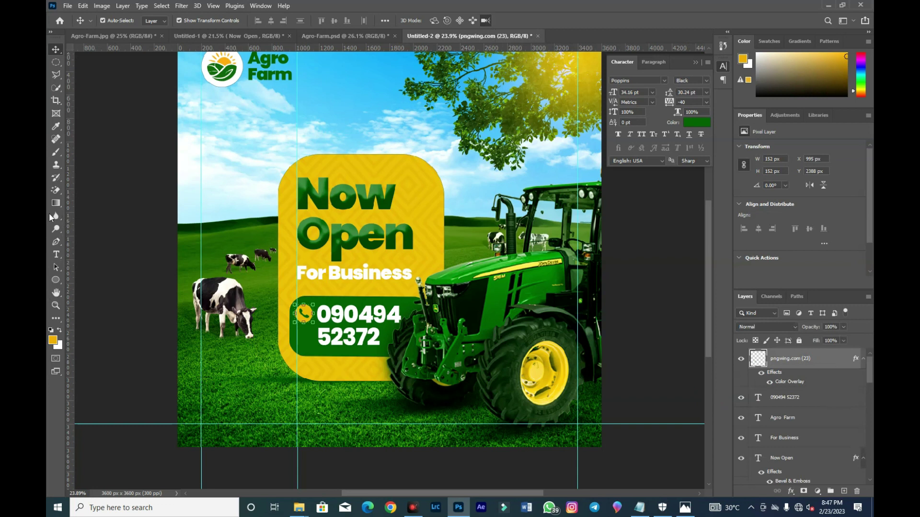
right_click(55, 279)
click(91, 278)
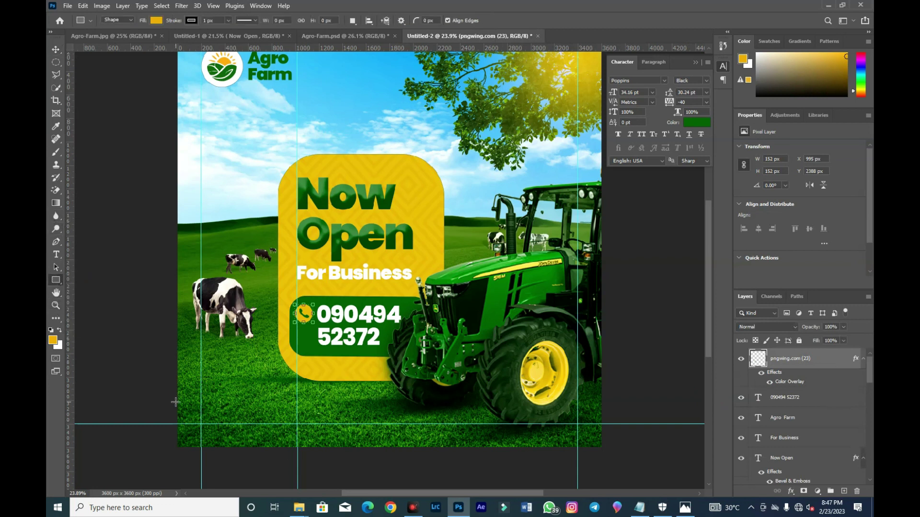
drag(171, 400, 609, 463)
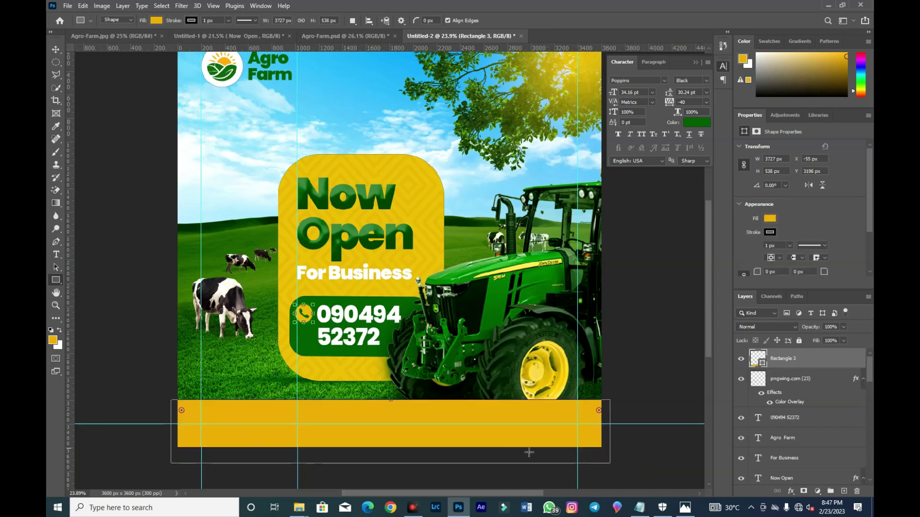
- Scale the yellow rectangle to about 106% so it extends past both side edges of the flyer
click(56, 49)
right_click(513, 411)
click(519, 414)
key(ctrl+t)
drag(389, 398, 408, 404)
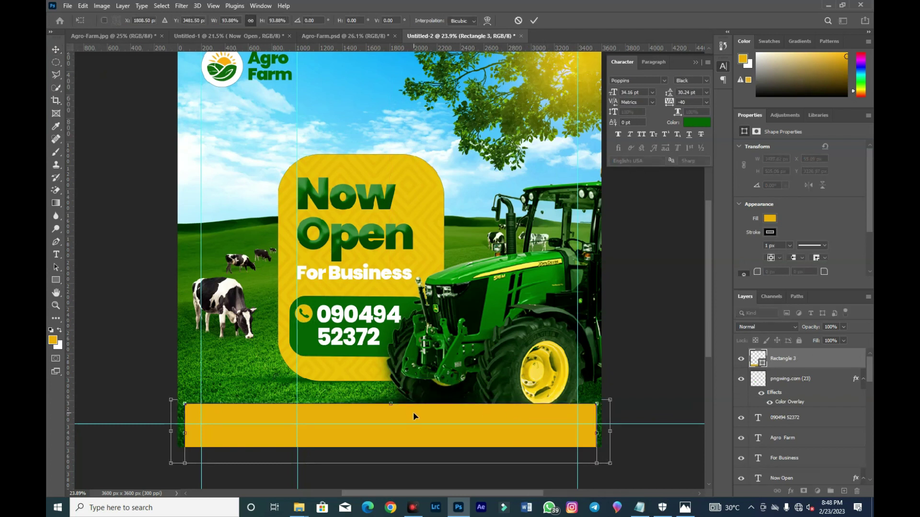
drag(183, 403, 177, 399)
drag(599, 400, 619, 397)
click(558, 416)
drag(517, 410, 520, 412)
- Warp the yellow rectangle's upper edge into a wave that slopes down from the cow side to the tractor side
right_click(519, 412)
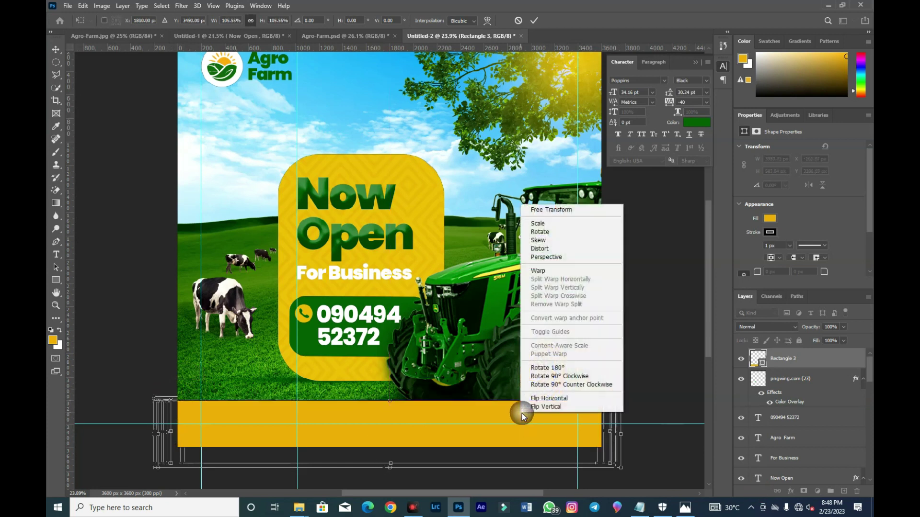
click(553, 271)
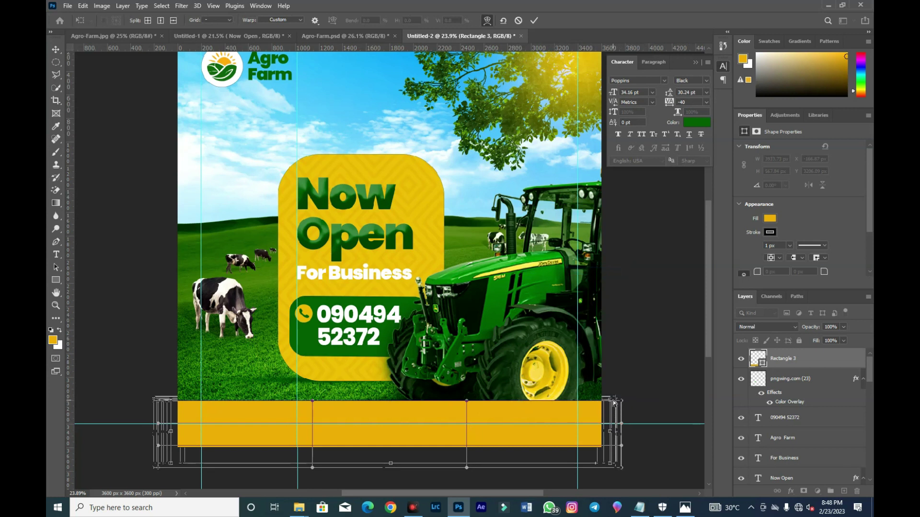
scroll(615, 403, up, 2)
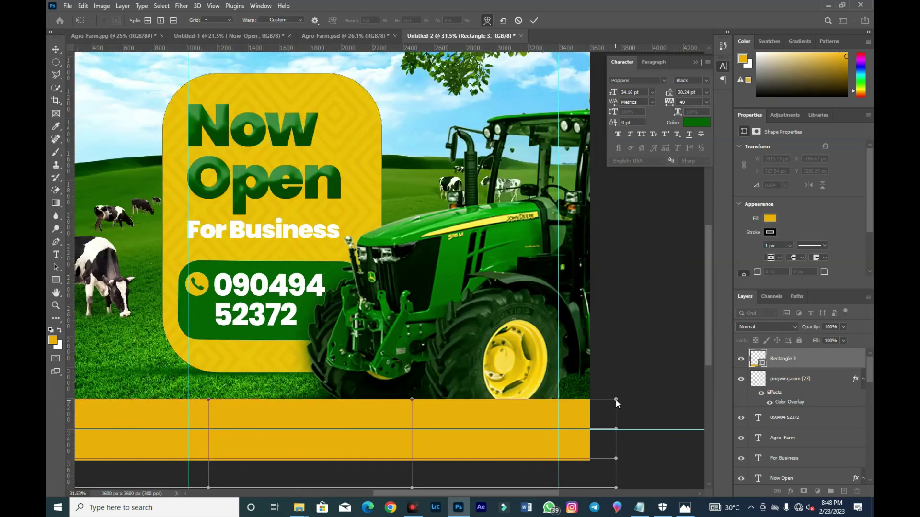
drag(616, 402, 594, 449)
drag(412, 400, 251, 440)
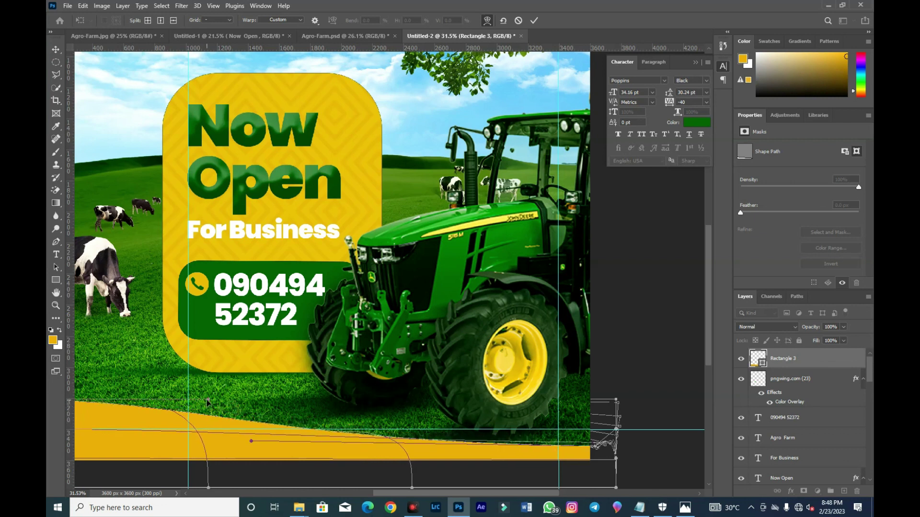
drag(208, 399, 218, 375)
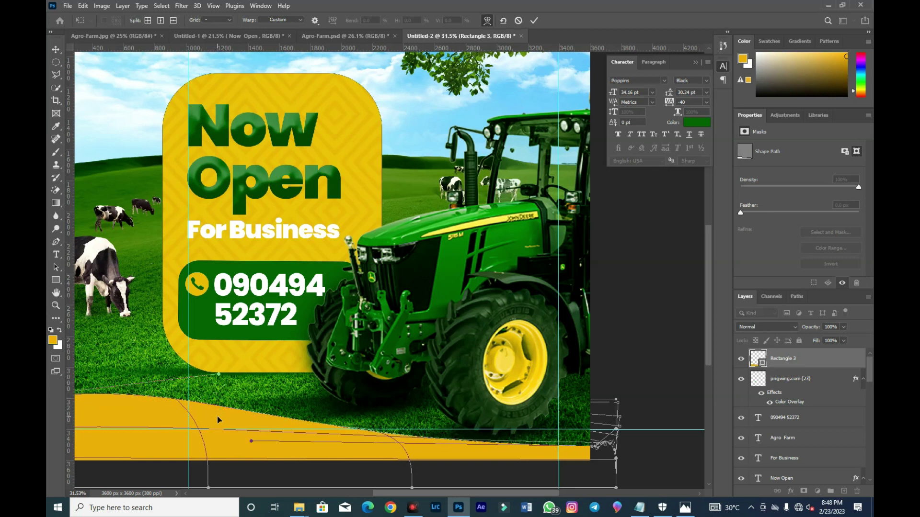
drag(218, 417, 218, 417)
key(Return)
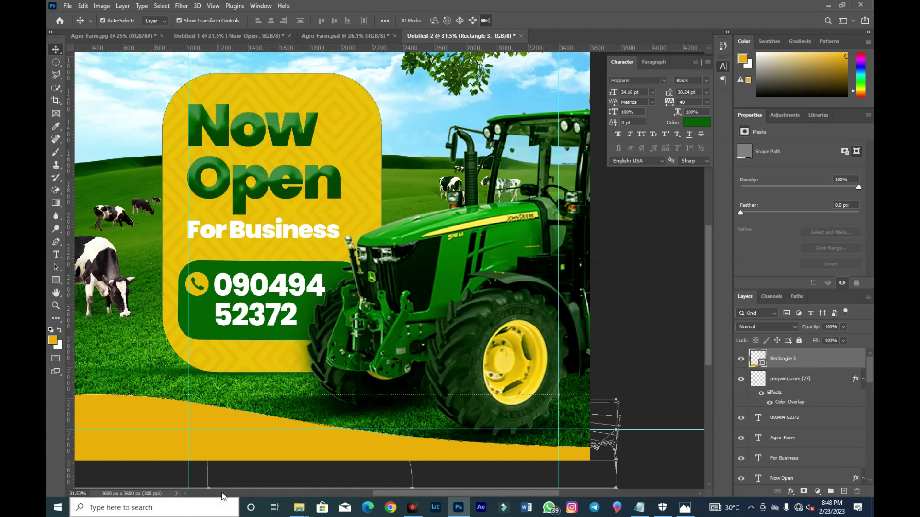
- Place the black-and-white diamond pattern image from the Farm Flyer folder and scale it to about 92%, spanning the flyer's full width
click(299, 507)
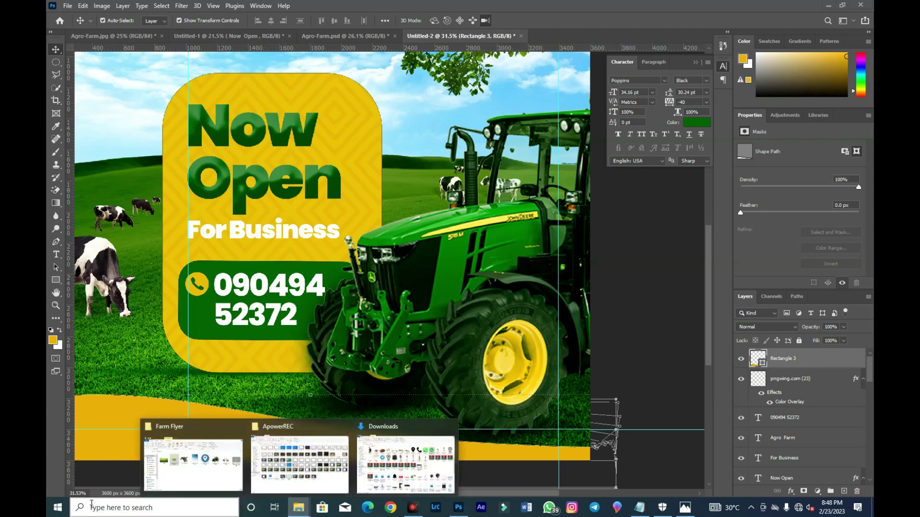
click(220, 441)
drag(762, 270, 205, 452)
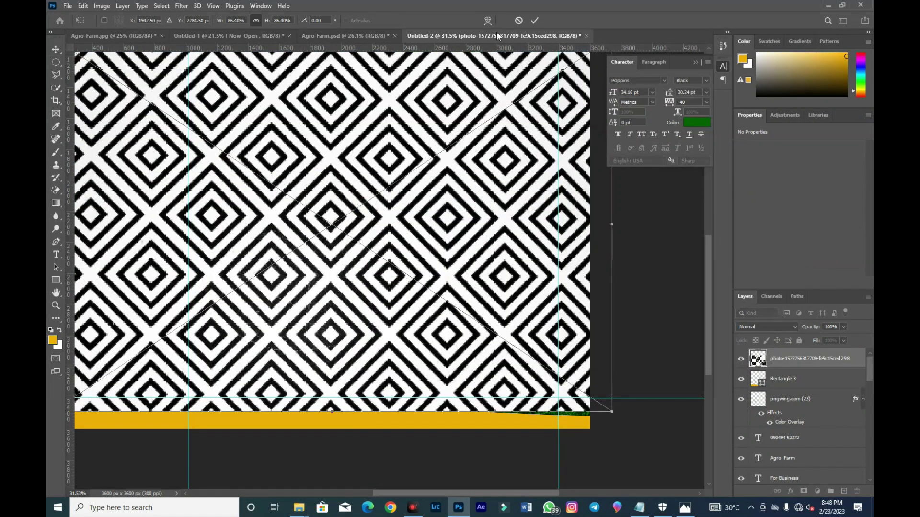
key(ctrl+0)
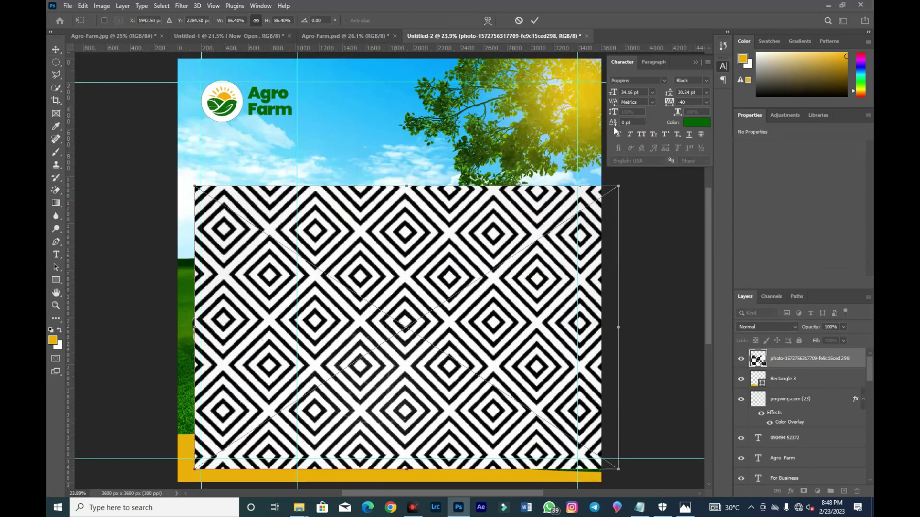
drag(195, 470, 174, 493)
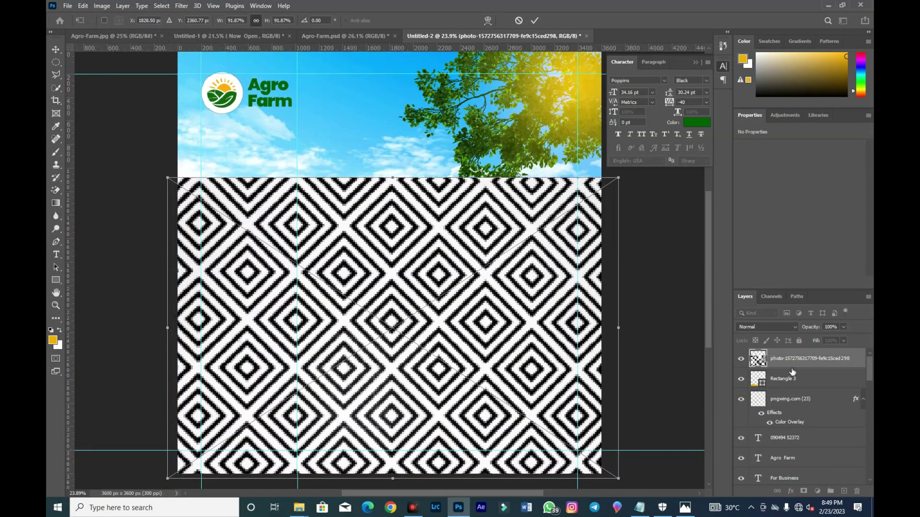
click(537, 21)
- Clip the diamond pattern to the yellow wave shape and set its blend mode to Soft Light
right_click(787, 355)
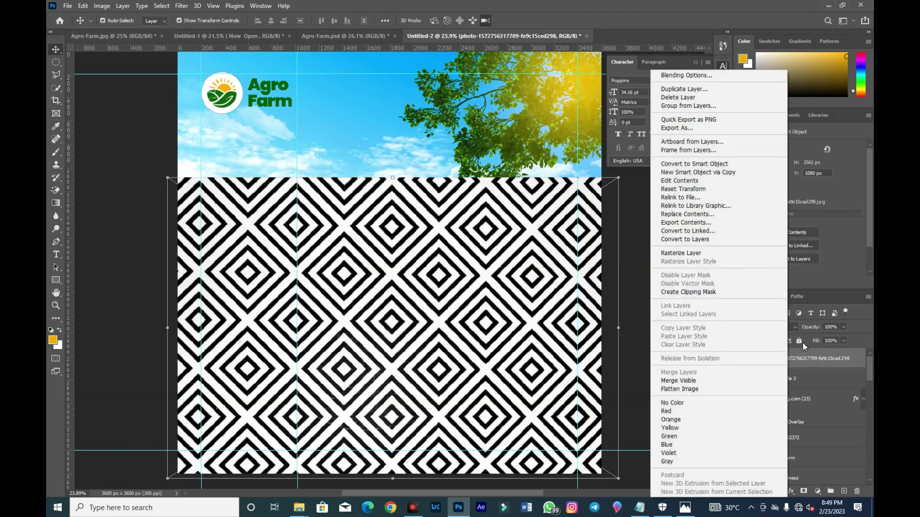
click(692, 292)
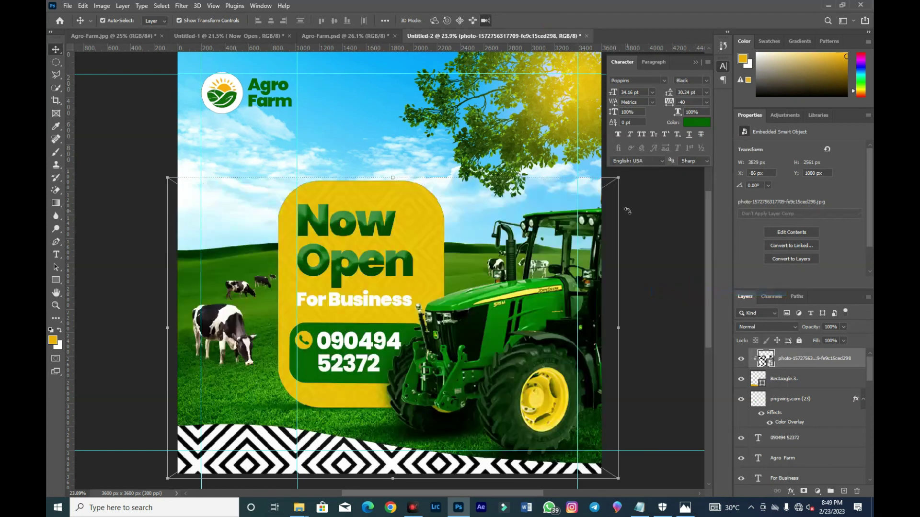
click(786, 327)
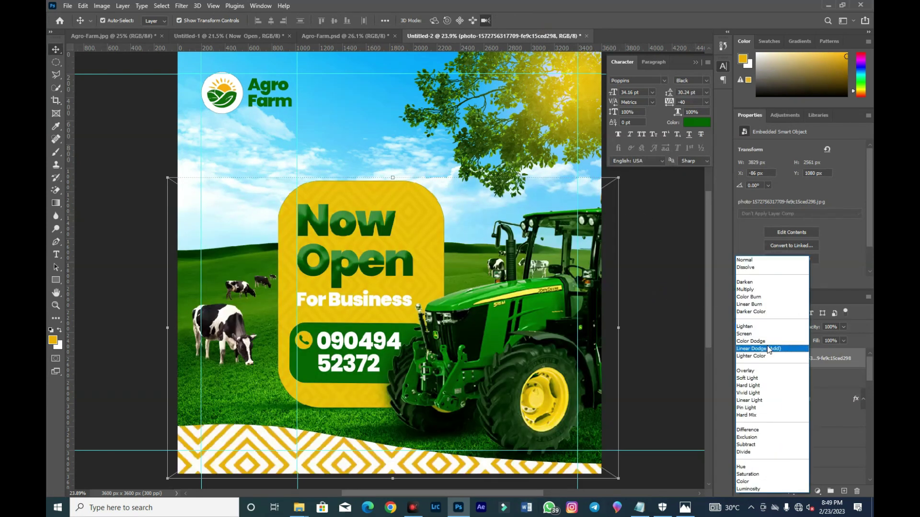
click(758, 379)
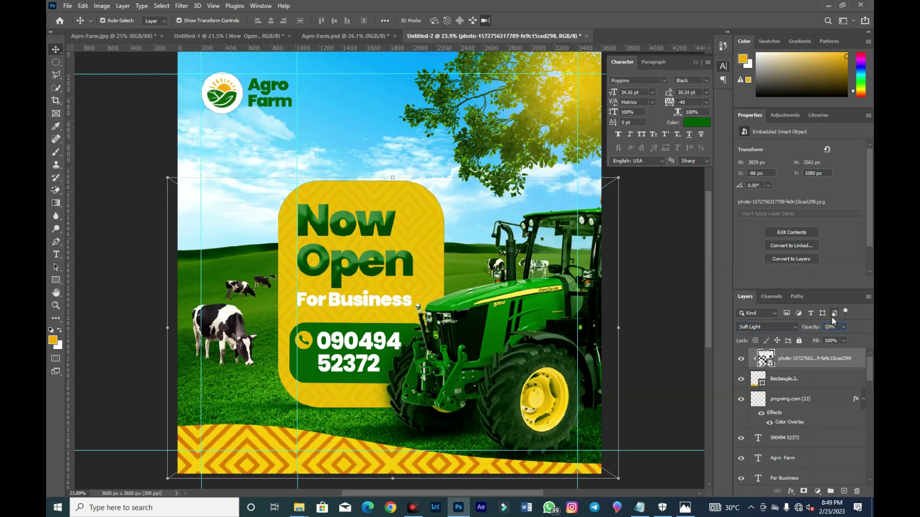
- Set the footer diamond pattern's opacity to 15% and move the Color Balance 1 layer to the top of the layer stack
text(1)
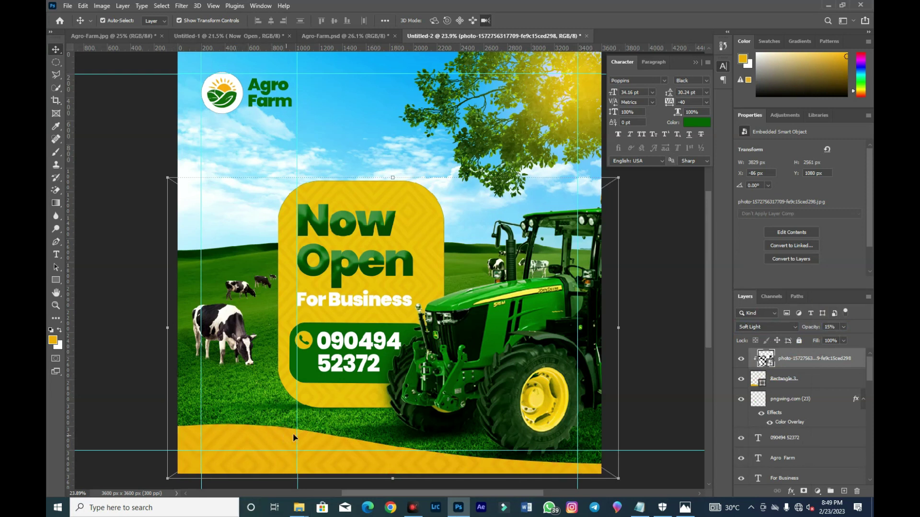
click(326, 392)
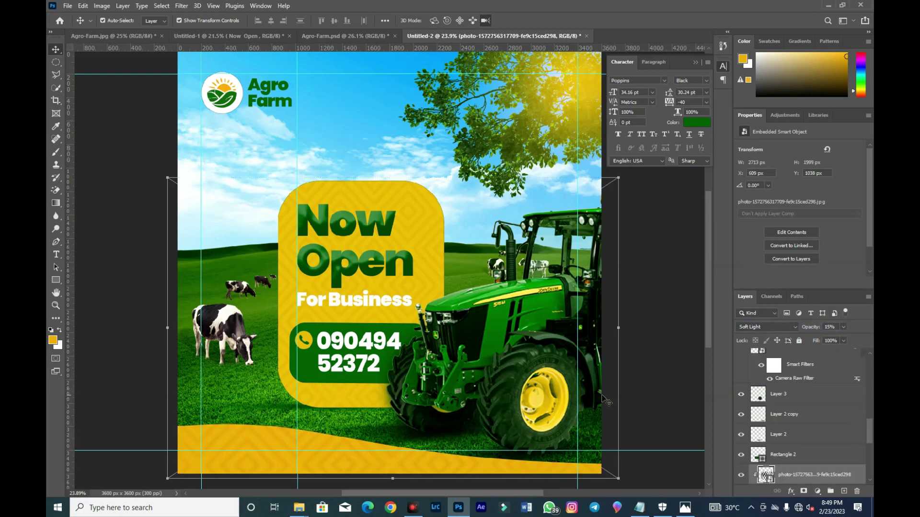
scroll(817, 369, up, 5)
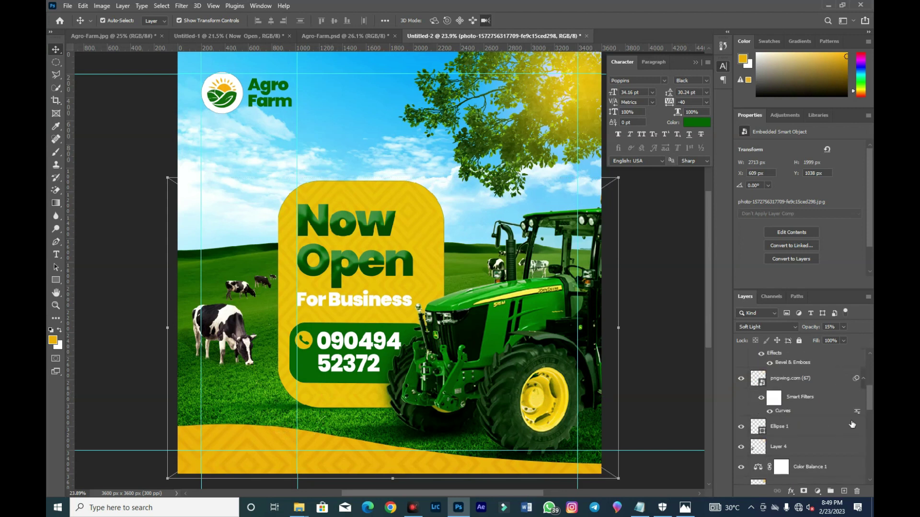
mouse_move(846, 392)
mouse_down()
mouse_move(833, 479)
mouse_move(846, 438)
mouse_move(844, 369)
mouse_move(846, 382)
mouse_up()
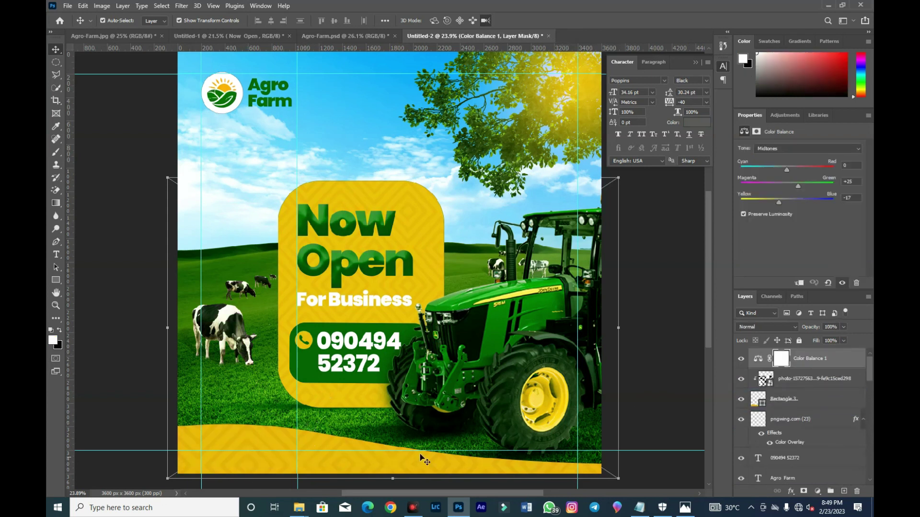
- Recolor the rounded headline panel with the yellow e3b100 sampled from the wave footer
click(288, 239)
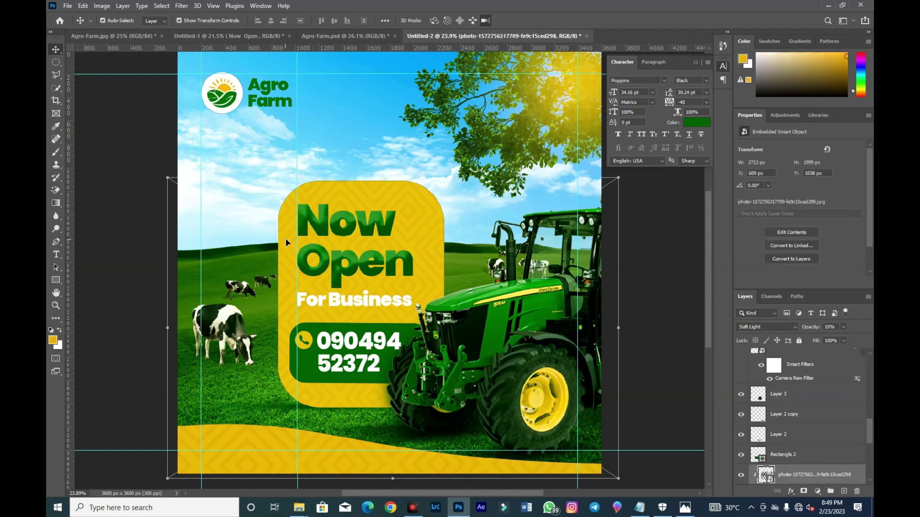
scroll(778, 472, down, 1)
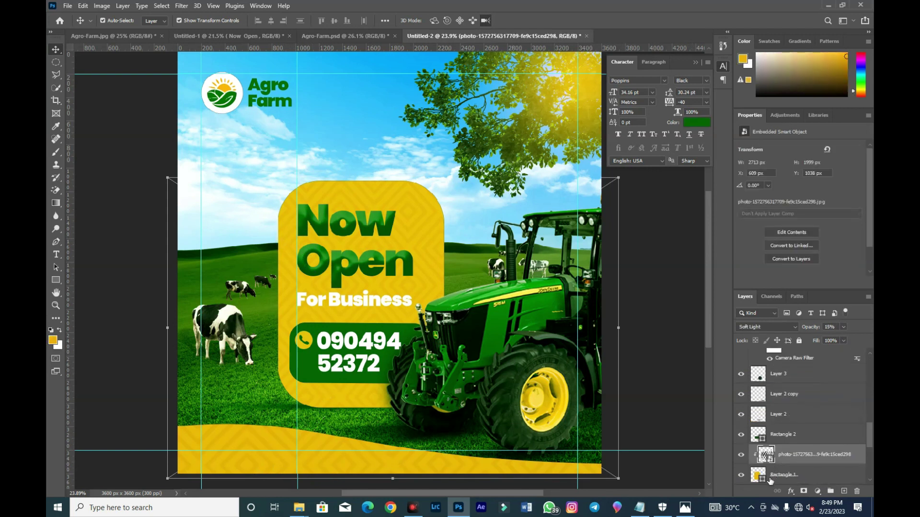
click(761, 481)
double_click(706, 481)
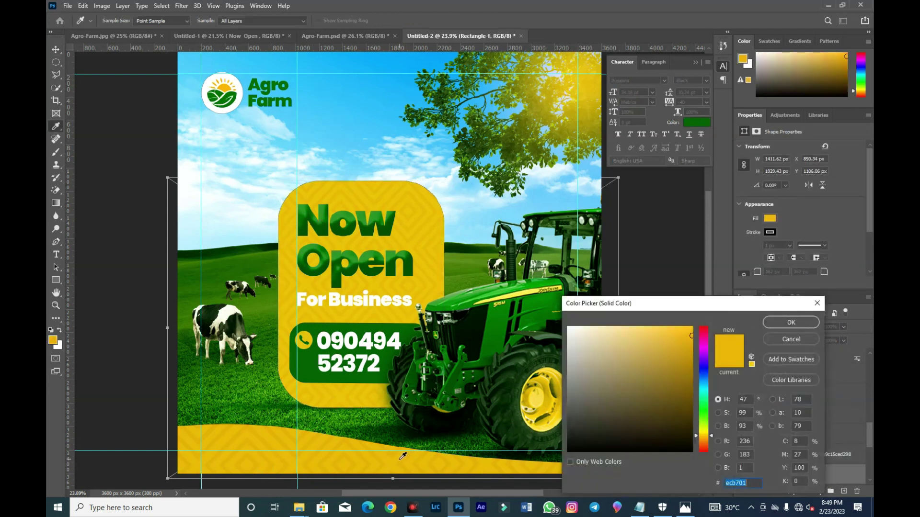
click(397, 459)
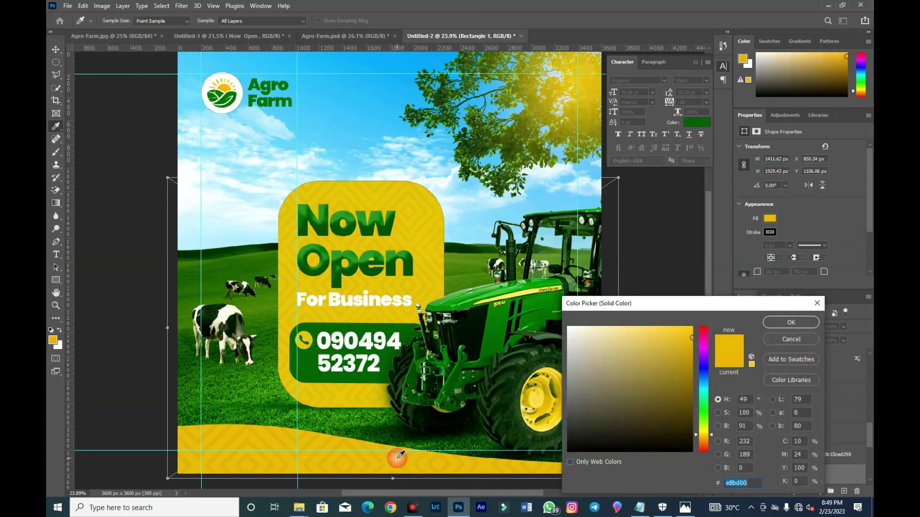
click(409, 456)
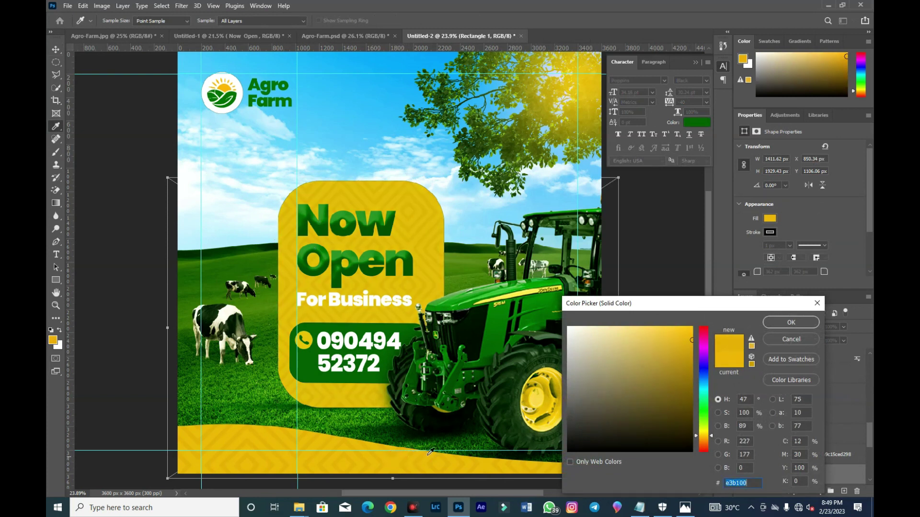
click(791, 322)
key(v)
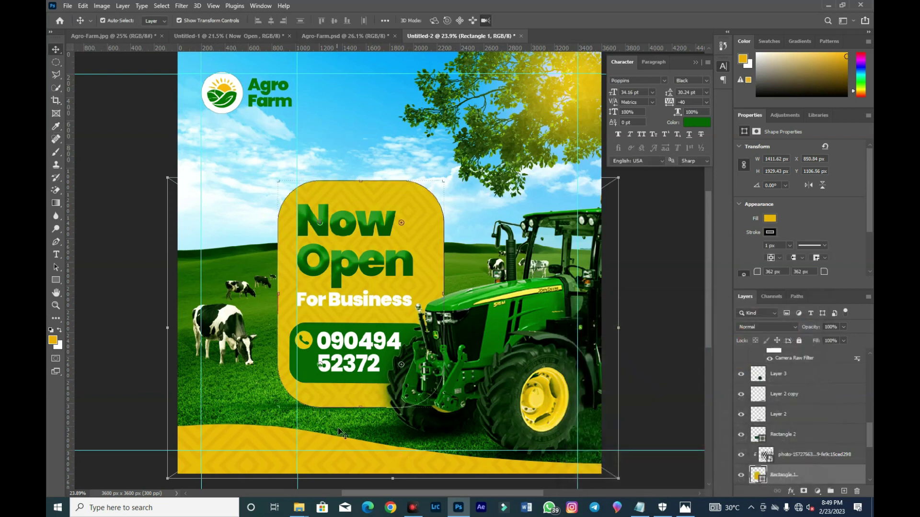
- Reduce the opacity of the diamond pattern on the wave footer to 9%
click(341, 467)
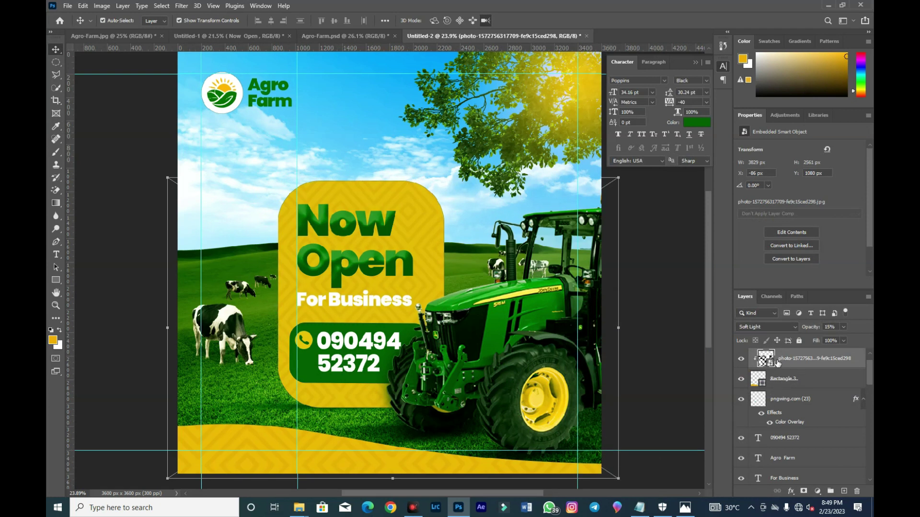
click(827, 327)
scroll(828, 327, down, 2)
scroll(831, 339, down, 3)
- Place the Instagram logo image pngwing.com (25) from the Downloads folder into the flyer
mouse_move(299, 508)
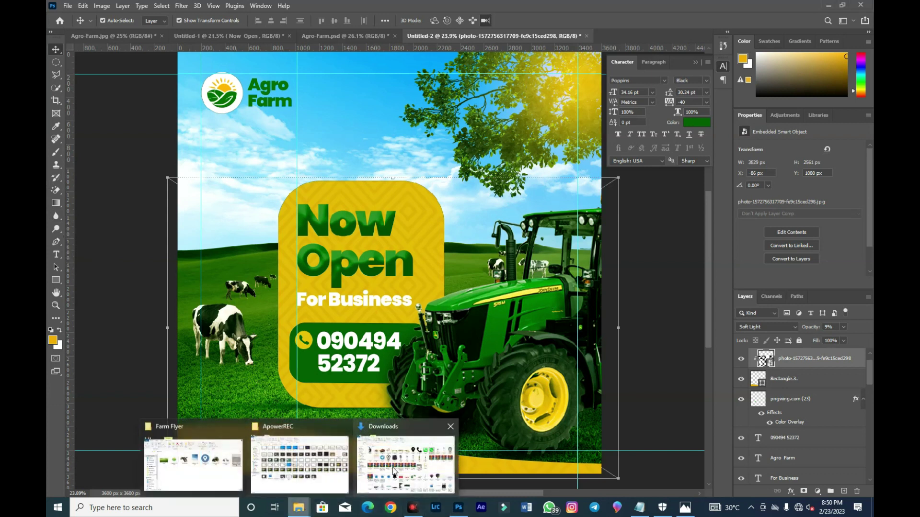
click(393, 471)
scroll(592, 261, down, 6)
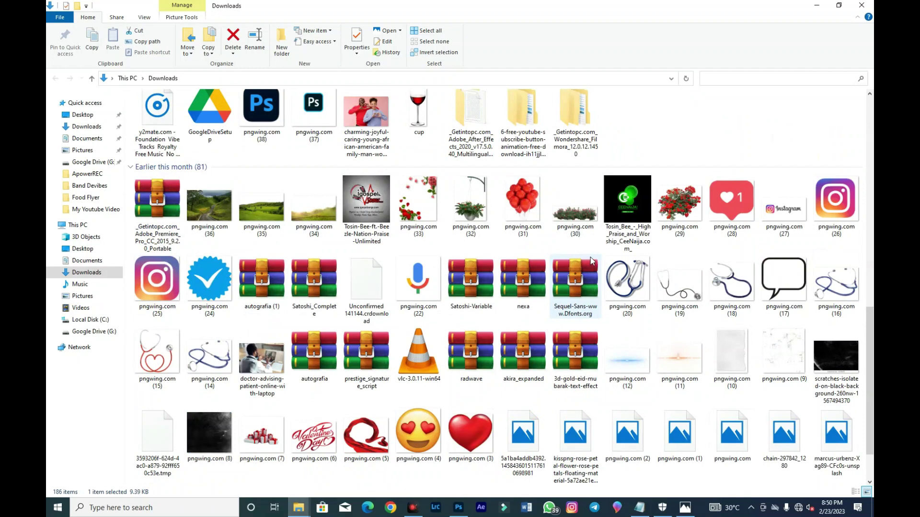
scroll(592, 268, down, 5)
scroll(383, 307, up, 10)
scroll(168, 342, down, 6)
drag(168, 342, 331, 422)
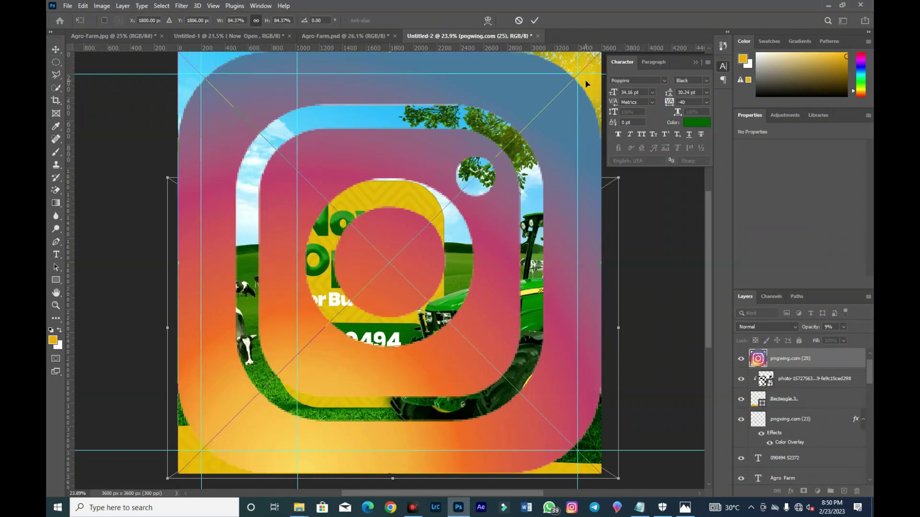
- Scale the Instagram logo to about 2.46% and position it on the yellow wave against the outer margin guide below the cow
scroll(589, 86, up, 2)
drag(379, 292, 198, 481)
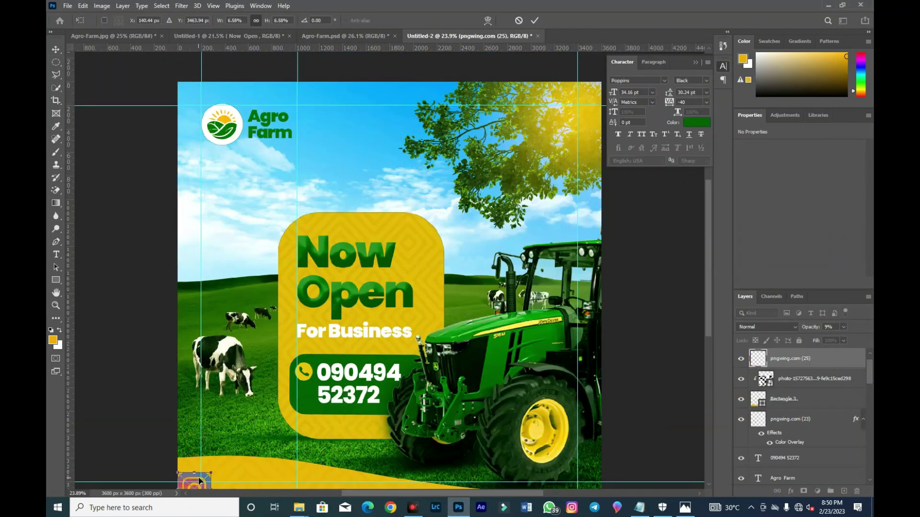
click(836, 468)
drag(196, 483, 221, 470)
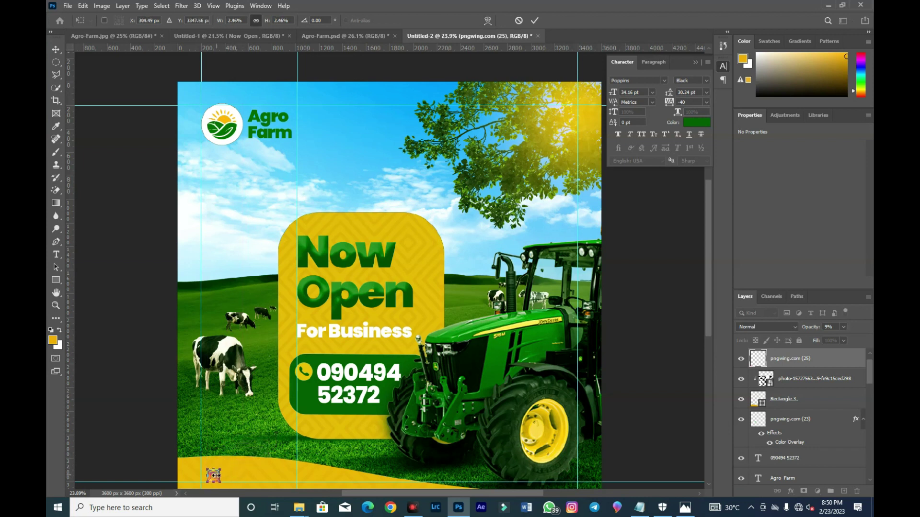
key(Left)
key(Left)
key(Left)
key(Left)
key(Left)
key(Left)
key(Left)
key(Left)
key(Left)
key(Left)
key(Left)
key(Left)
key(Left)
key(Left)
key(Left)
click(534, 21)
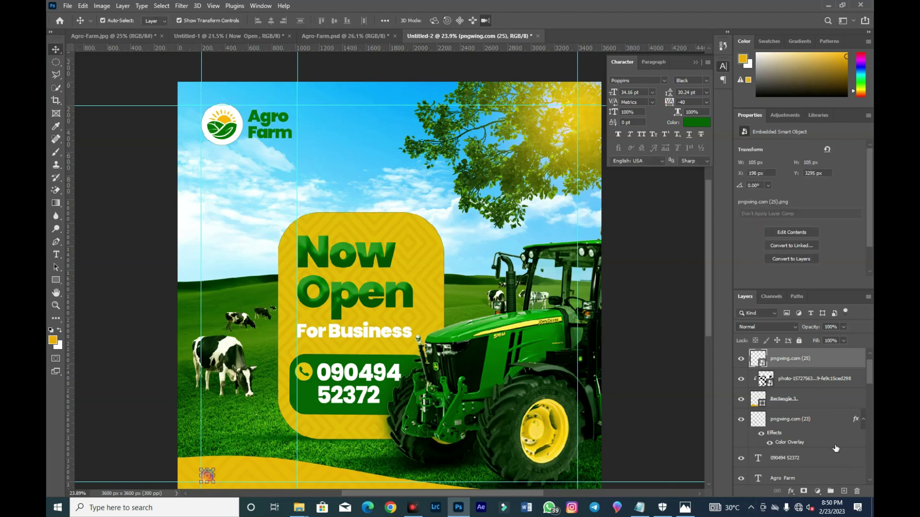
- Add a Color Overlay to the Instagram icon using the dark green 006a00 sampled from the phone number panel
click(791, 492)
click(682, 432)
click(718, 225)
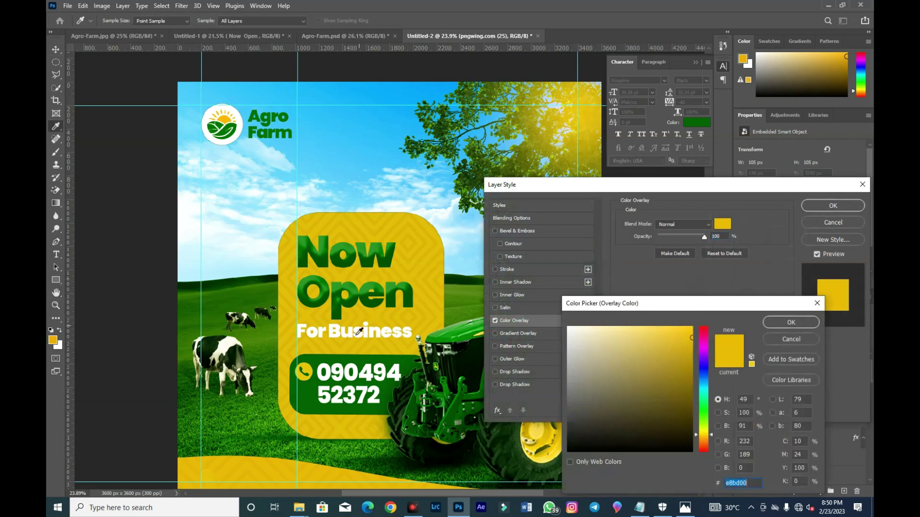
click(332, 387)
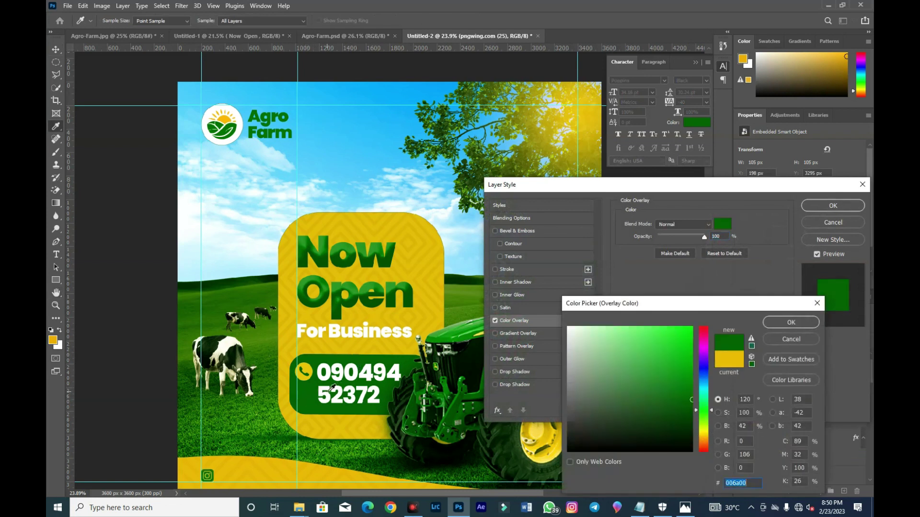
click(807, 322)
click(832, 204)
- Copy "moreasygraphics" from the Notepad notes and add it as a text layer beside the Instagram icon
click(639, 507)
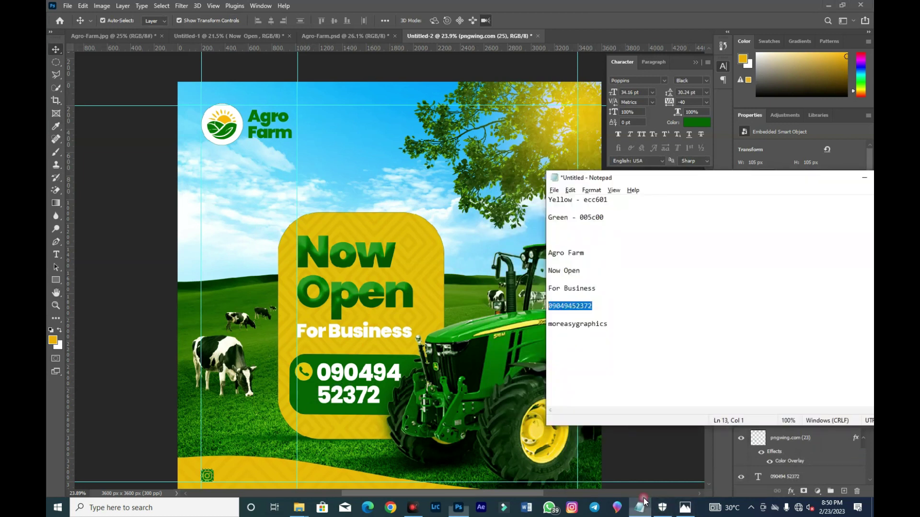
drag(609, 324, 549, 325)
right_click(562, 325)
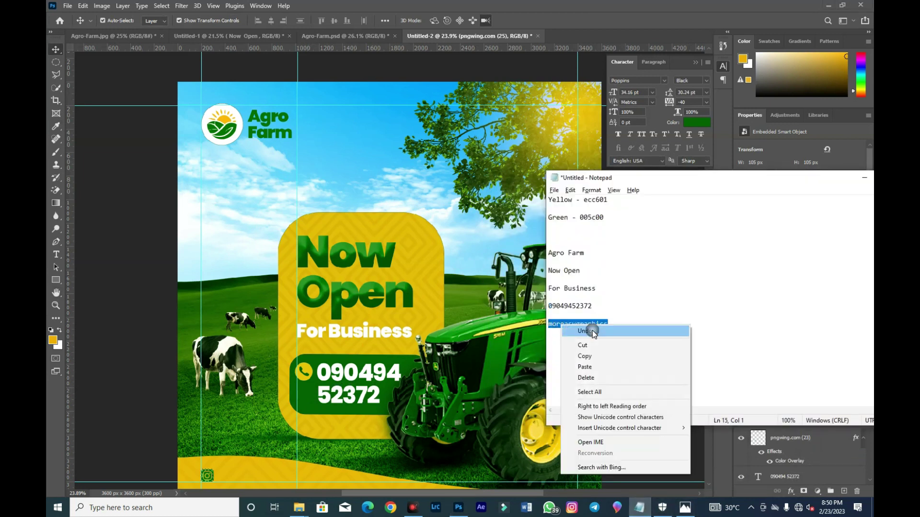
click(594, 354)
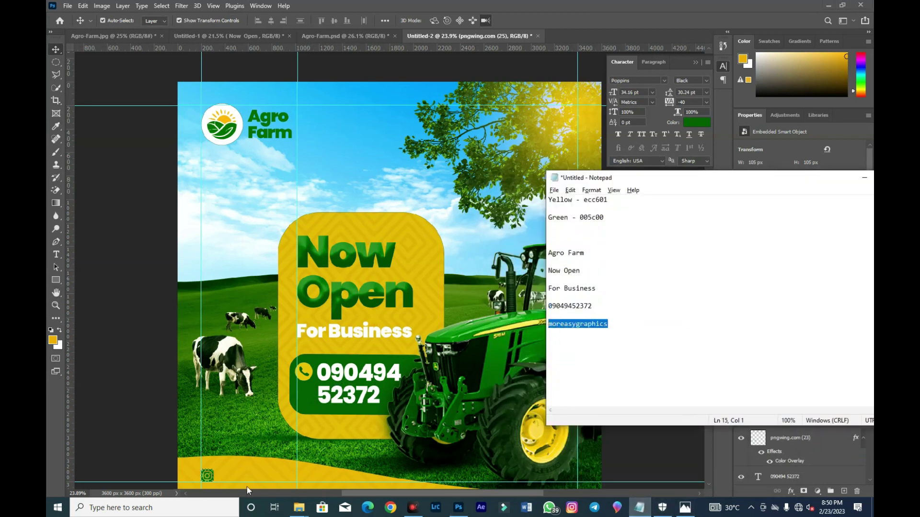
click(56, 256)
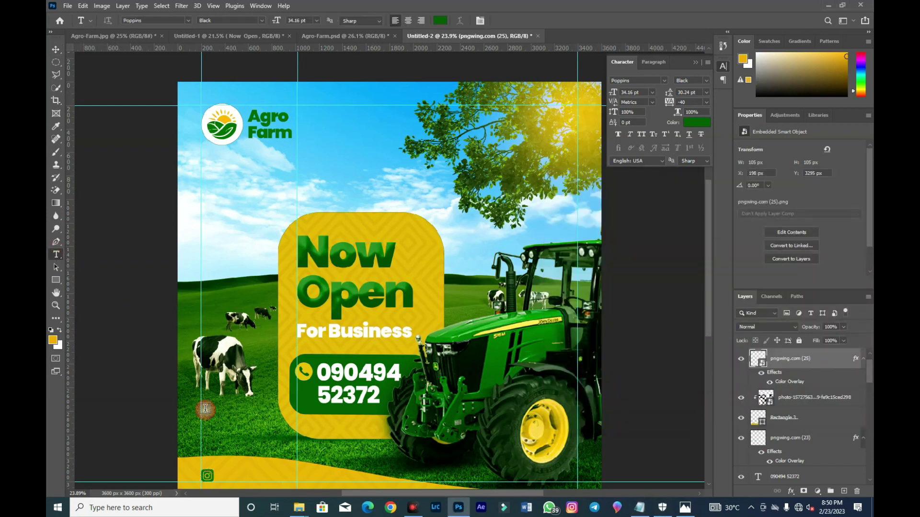
click(225, 476)
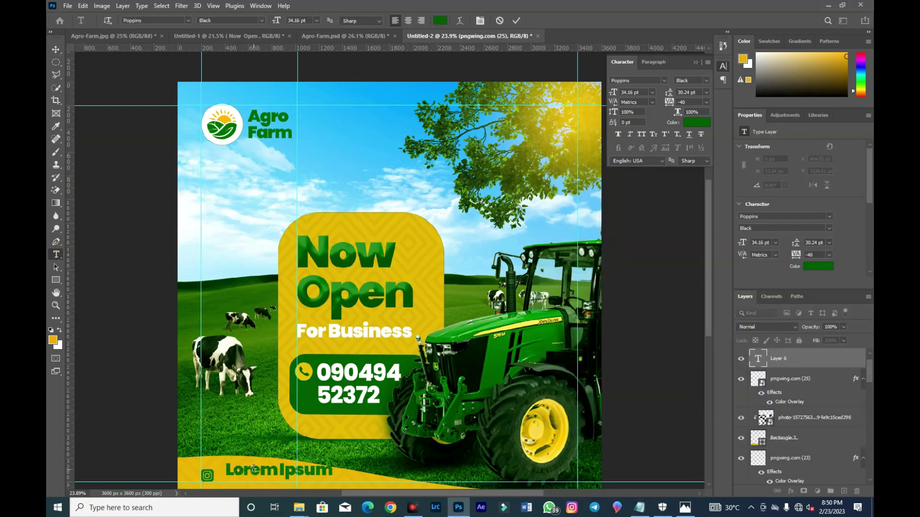
key(ctrl+v)
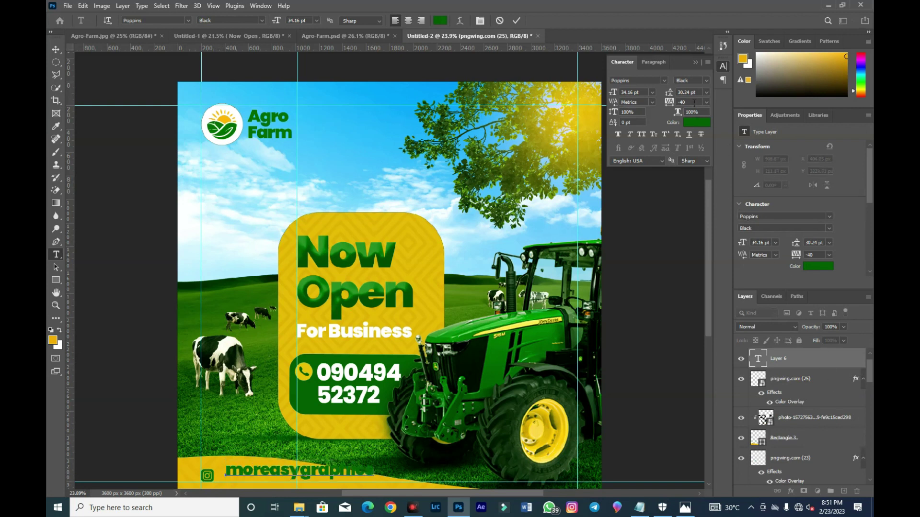
click(516, 21)
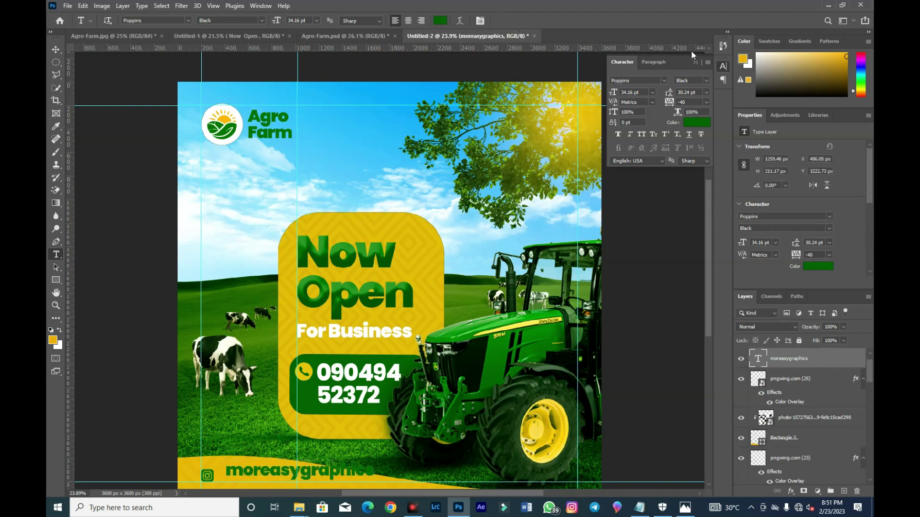
- Change the moreasygraphics text to the Poppins Medium weight
click(704, 81)
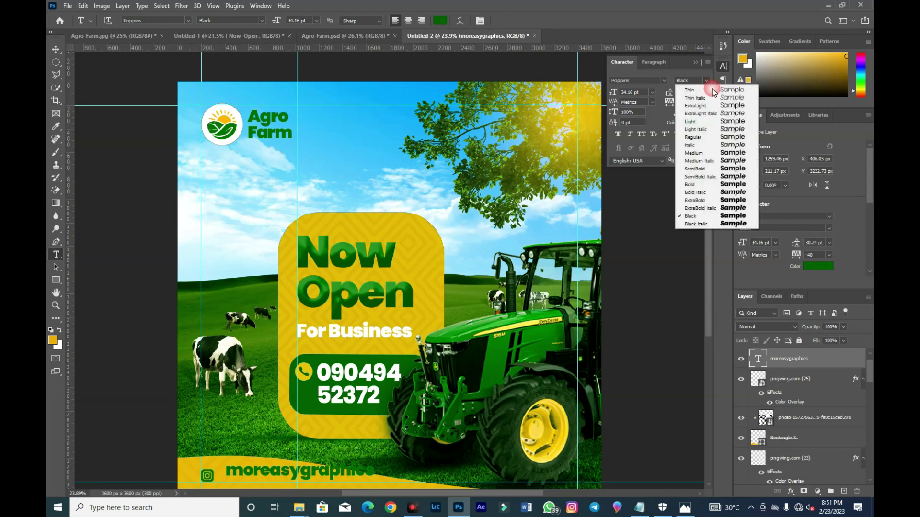
click(729, 137)
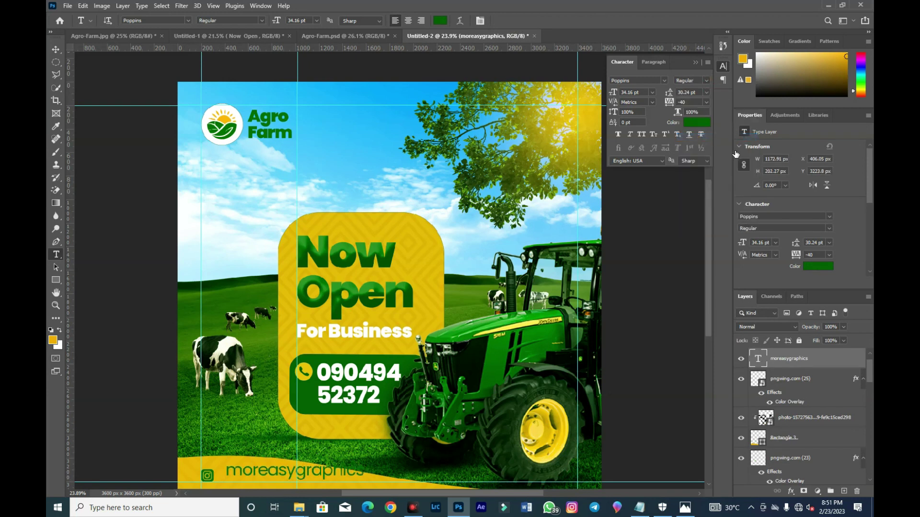
click(707, 83)
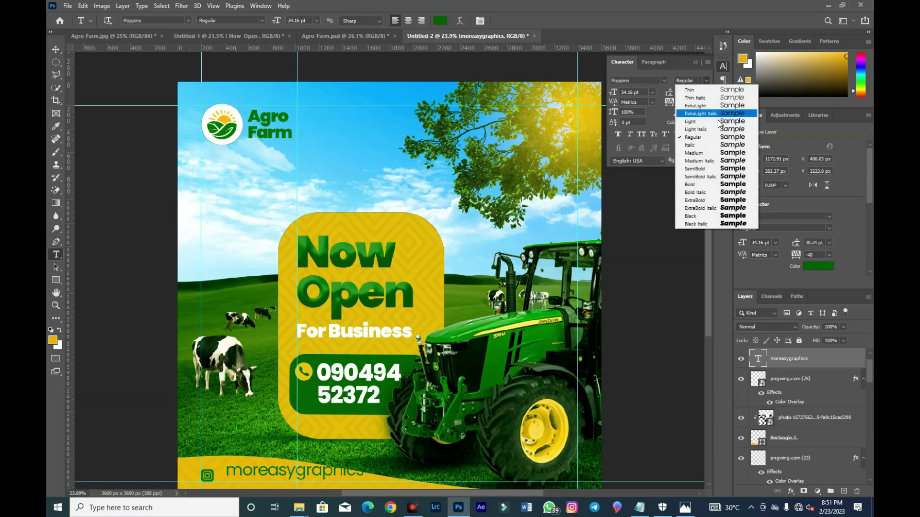
click(731, 153)
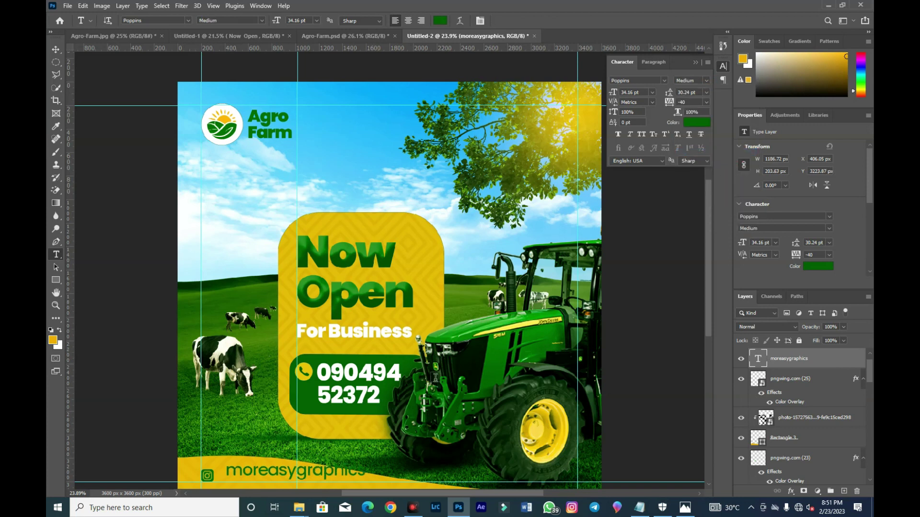
- Scale the moreasygraphics text to about 51% directly beside the Instagram icon and set its tracking to -60
click(56, 49)
drag(366, 463, 278, 477)
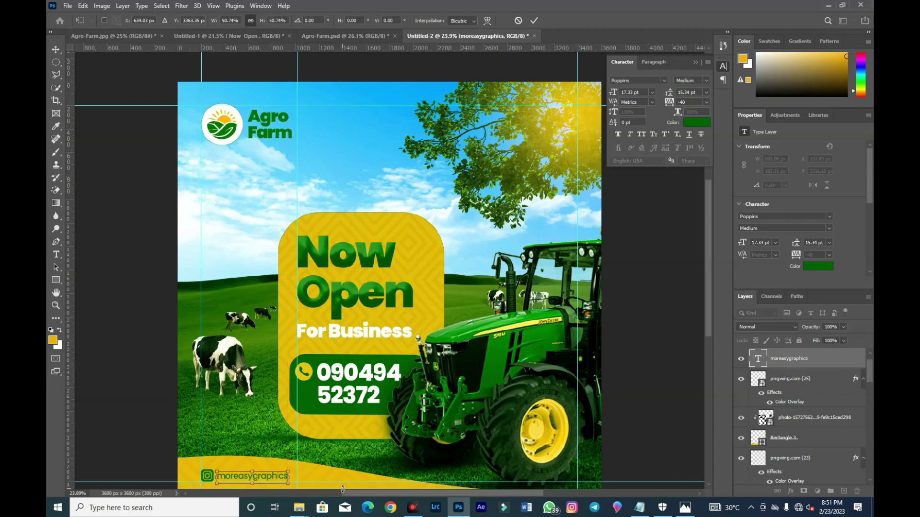
key(Left)
key(Left)
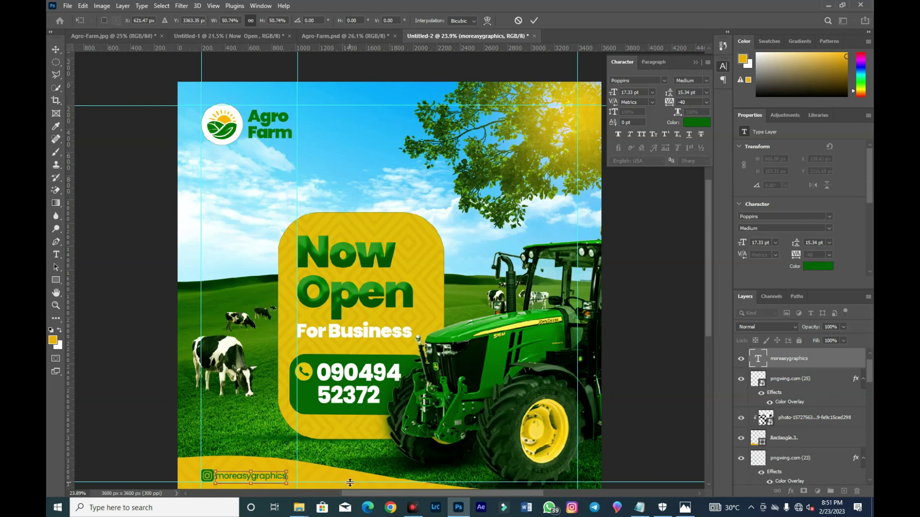
click(534, 20)
key(Down)
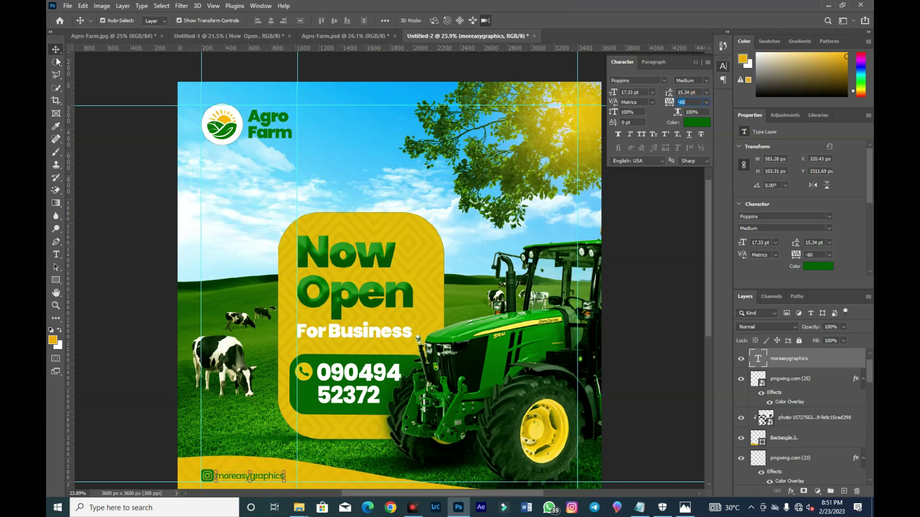
click(618, 346)
scroll(817, 376, up, 1)
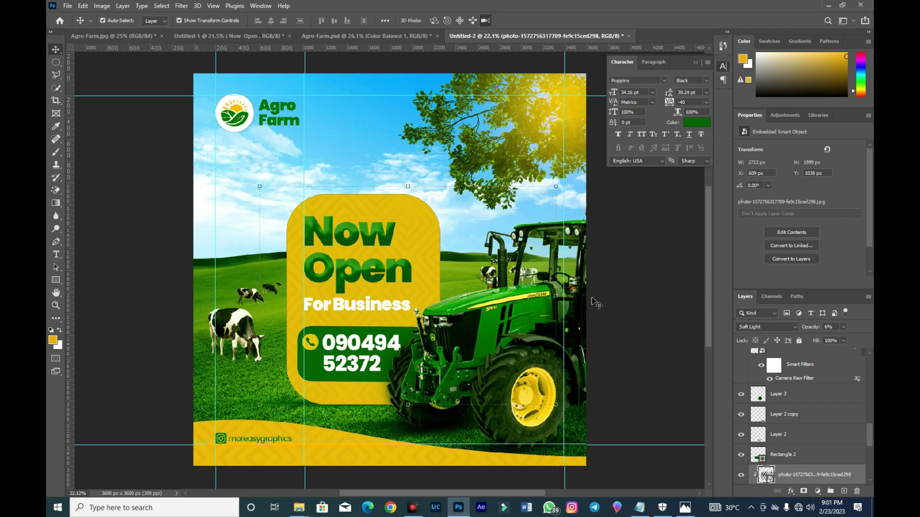
scroll(804, 475, down, 3)
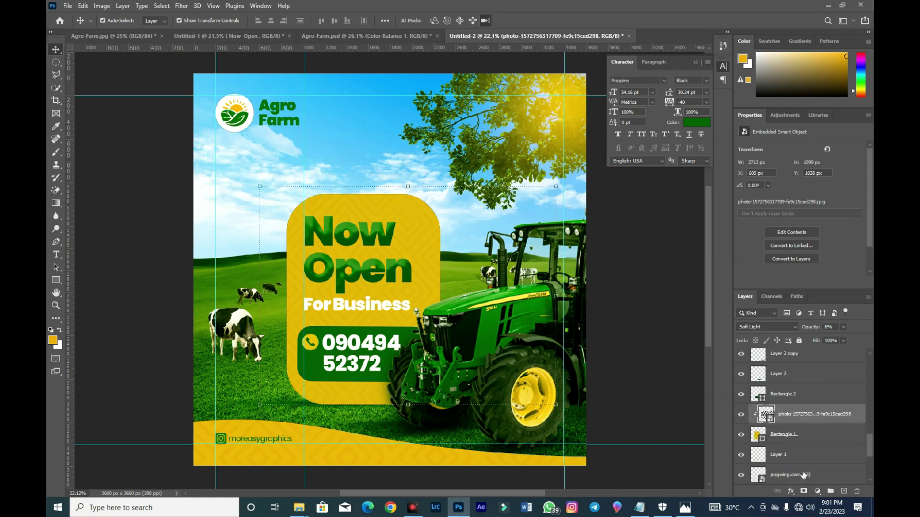
- Shorten the yellow rounded panel and its pattern slightly from the top edge, and shift the For Business and Now Open texts down to fit
click(797, 440)
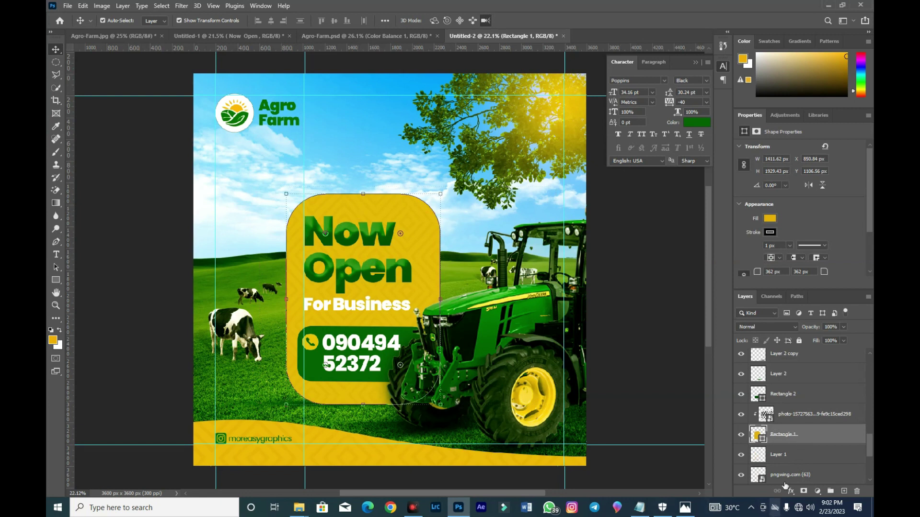
click(805, 420)
scroll(801, 467, down, 1)
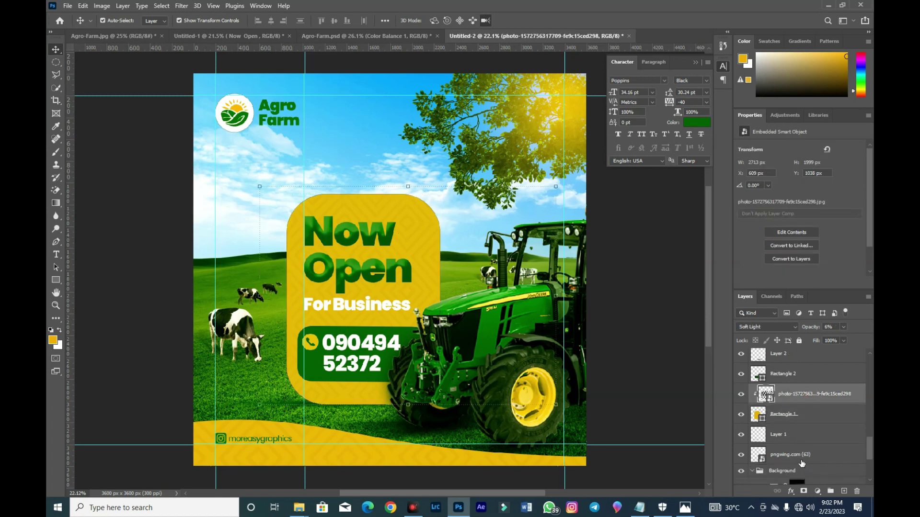
shift+click(801, 461)
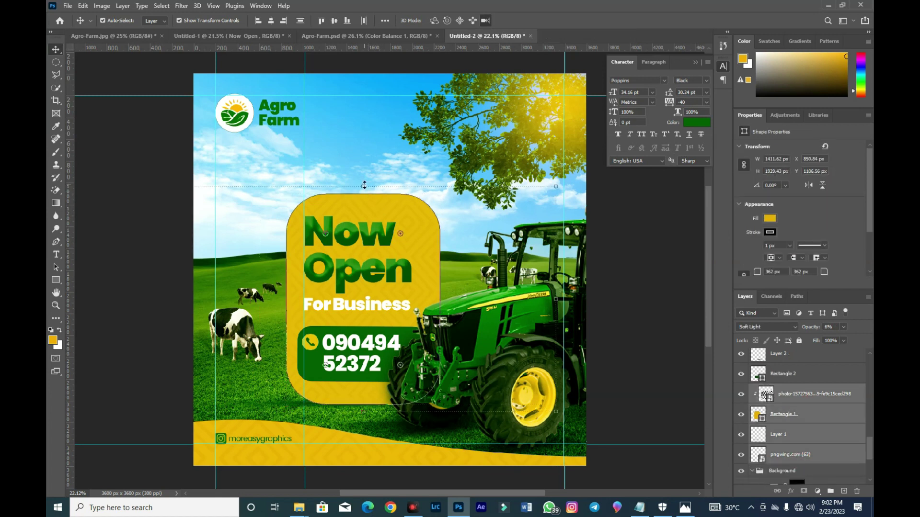
drag(361, 188, 361, 196)
key(Return)
drag(366, 310, 369, 318)
drag(375, 283, 375, 291)
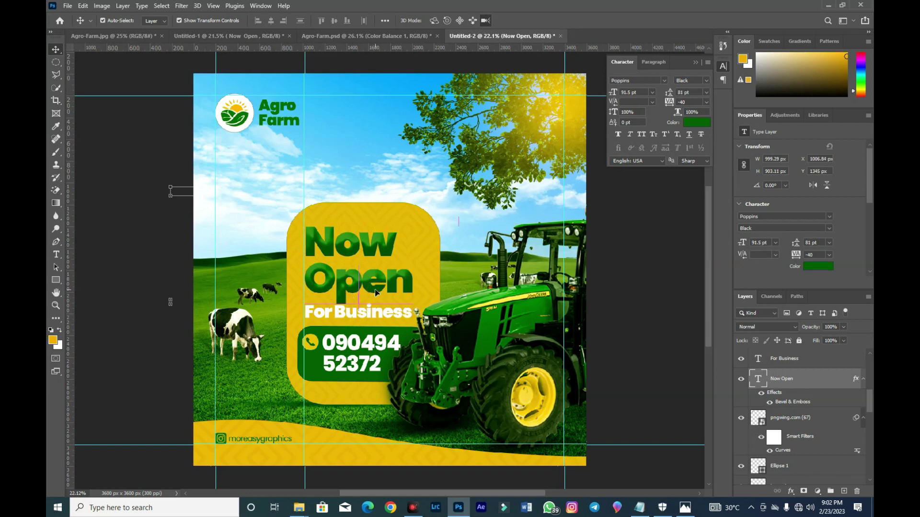
- Set the Now Open headline text color to the darker green 005d00
click(819, 266)
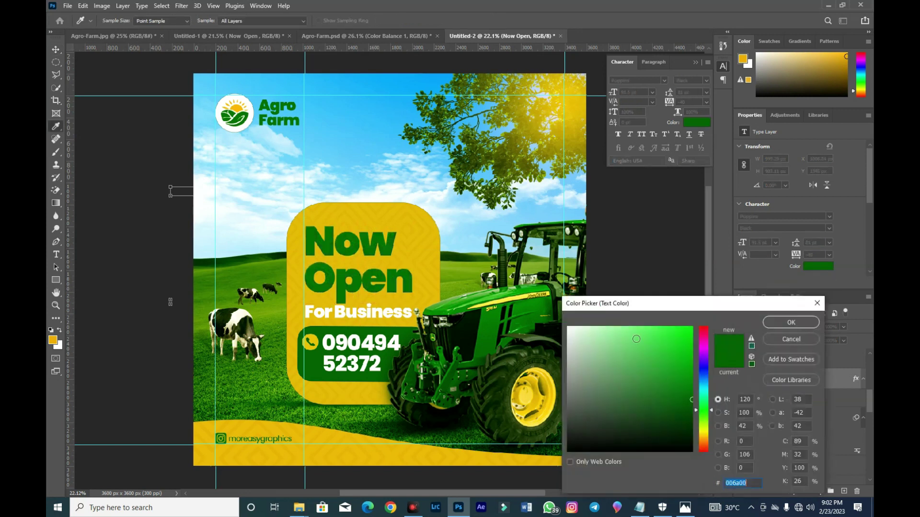
click(694, 412)
drag(696, 412, 699, 417)
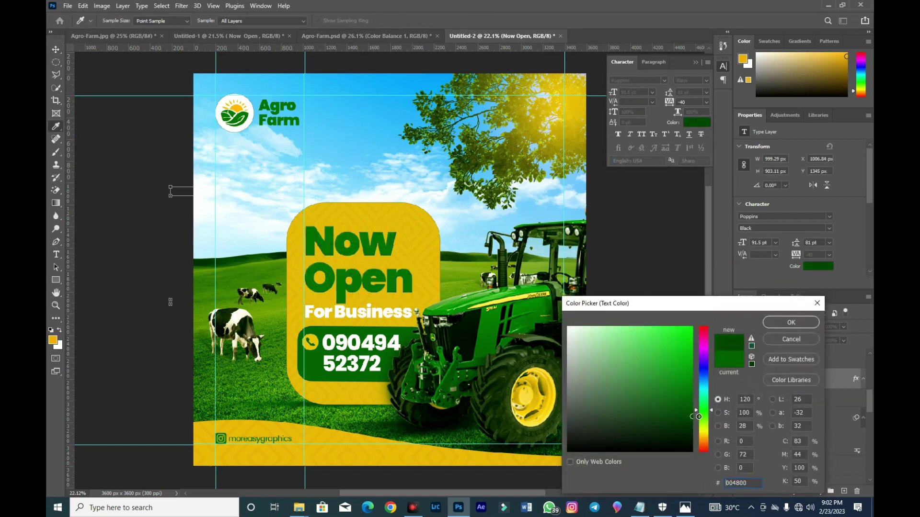
click(694, 407)
click(695, 407)
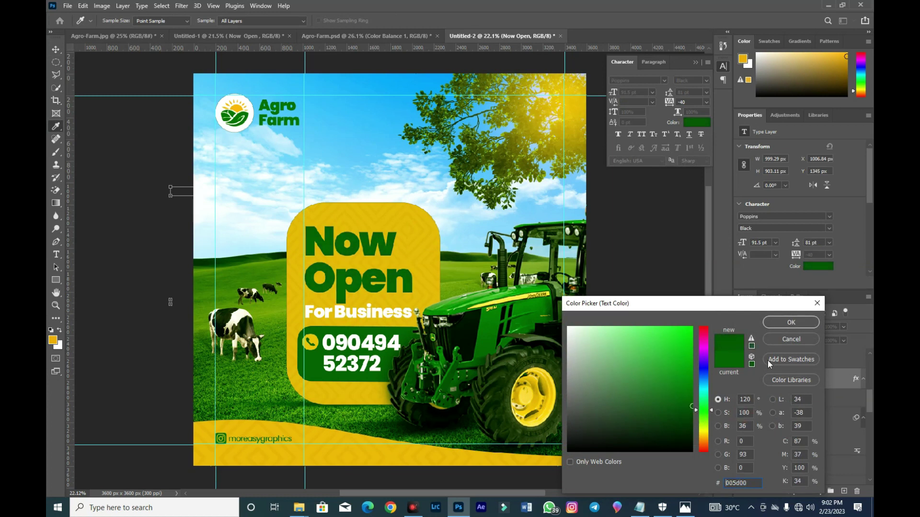
click(772, 324)
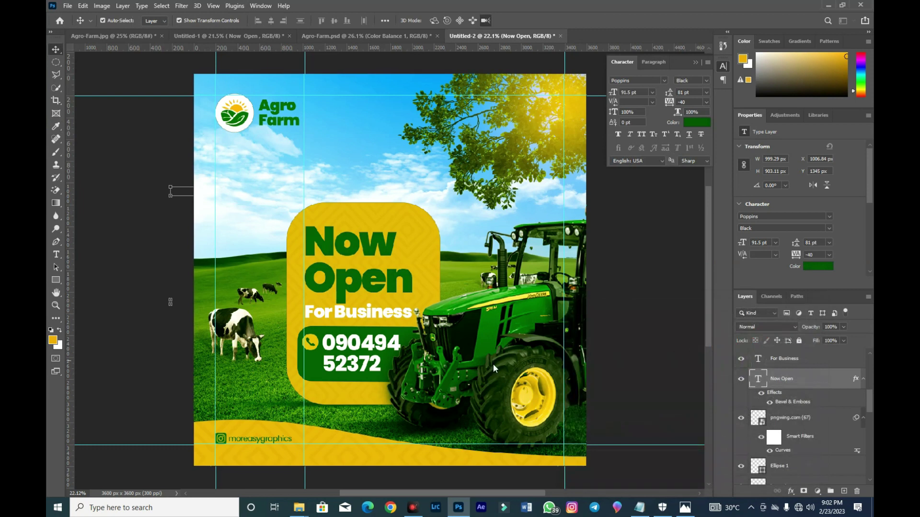
- Fill the rounded phone number panel with the dark green 004d00 sampled from the Now Open headline
click(312, 378)
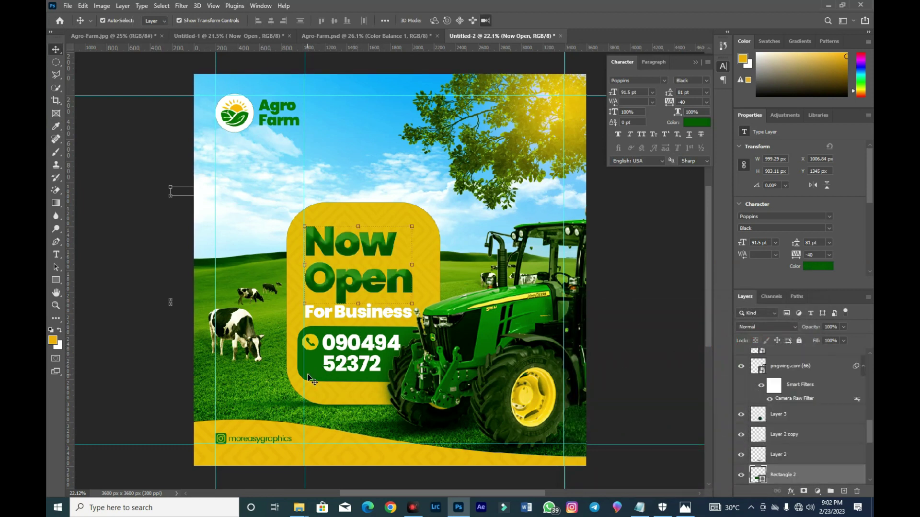
double_click(758, 476)
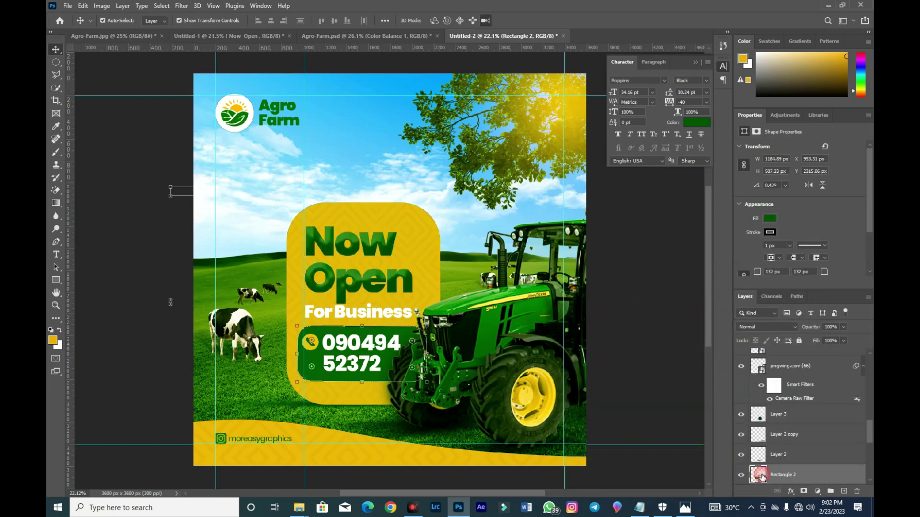
click(392, 283)
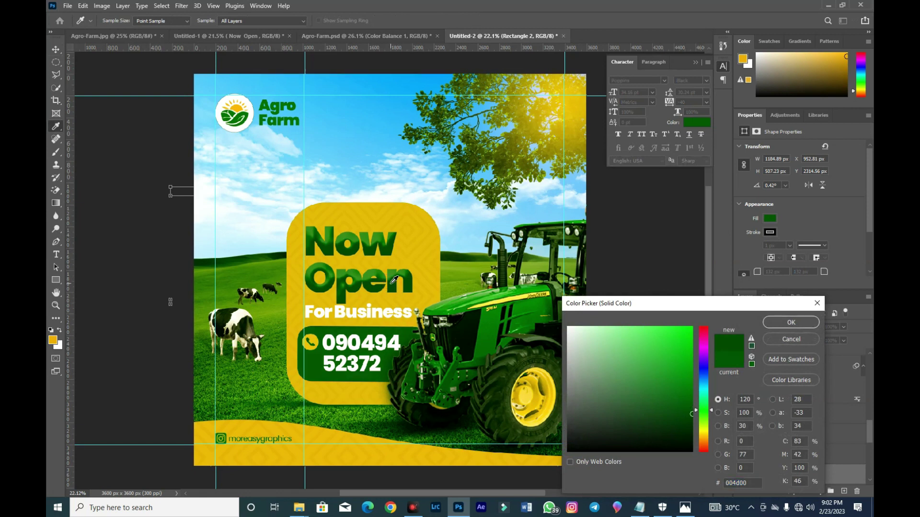
click(798, 324)
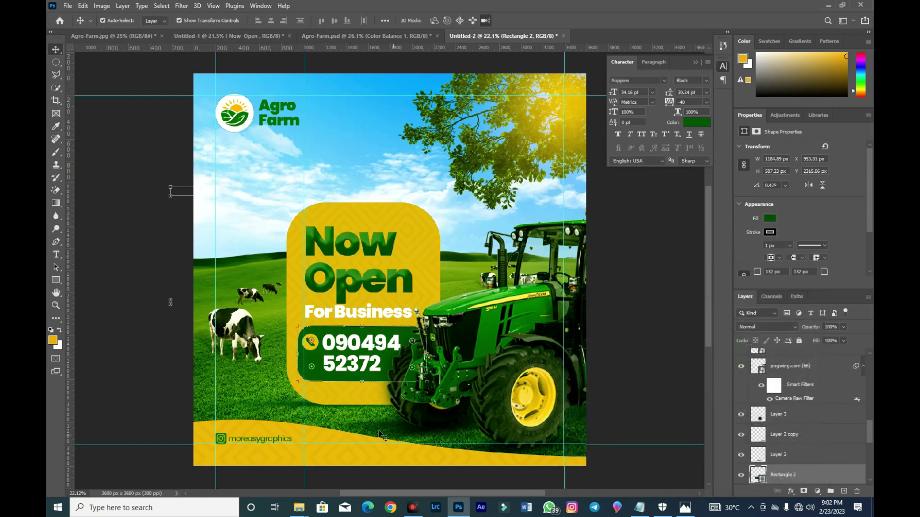
- Set the phone number text to 45 pt with 43 pt leading and nudge it slightly within its green panel
click(369, 373)
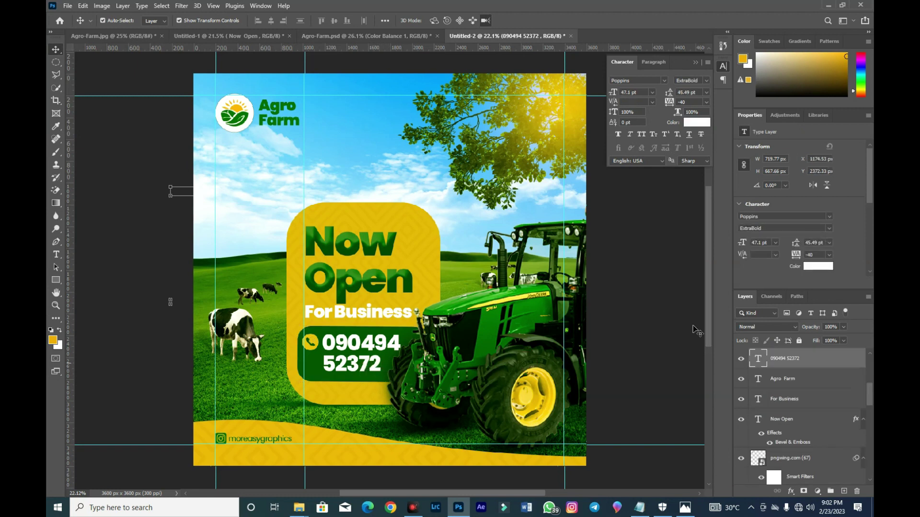
click(632, 92)
text(45)
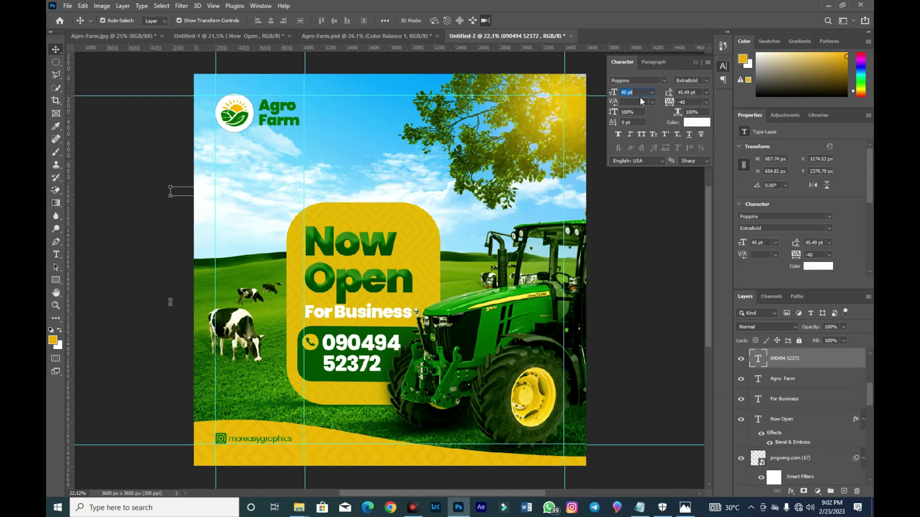
key(Return)
click(686, 95)
text(42)
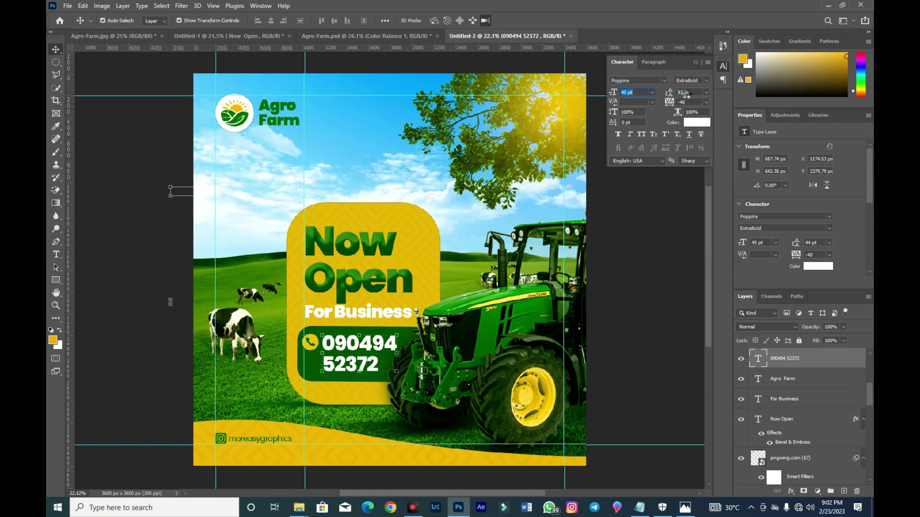
key(Return)
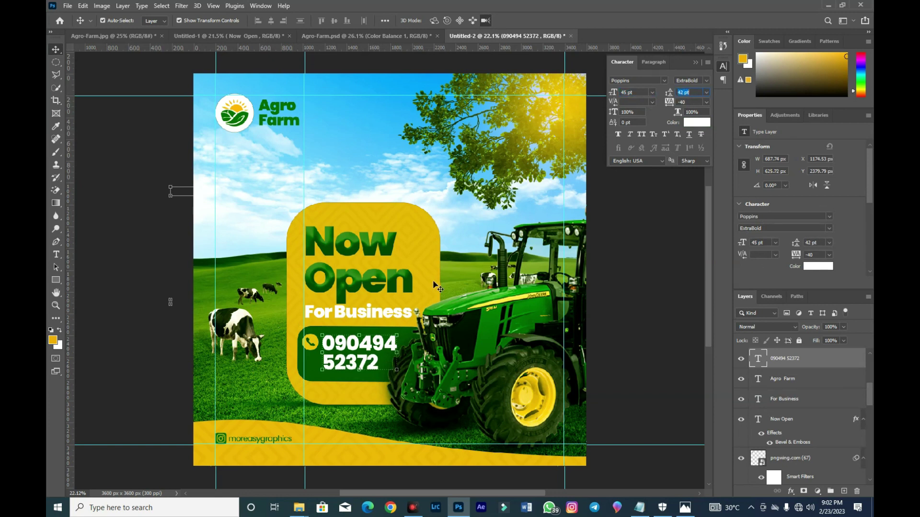
key(Return)
key(Return)
key(shift+Up)
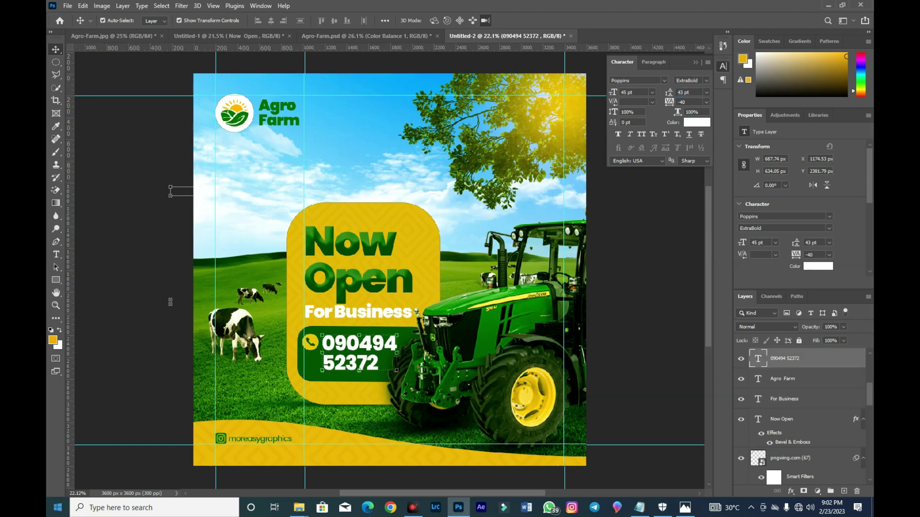
- Nudge the For Business text slightly down, away from the Now Open headline
click(310, 312)
key(Down)
key(Down)
key(Down)
key(Down)
key(Down)
key(Down)
key(Down)
key(Down)
key(Down)
key(Down)
key(Down)
key(Down)
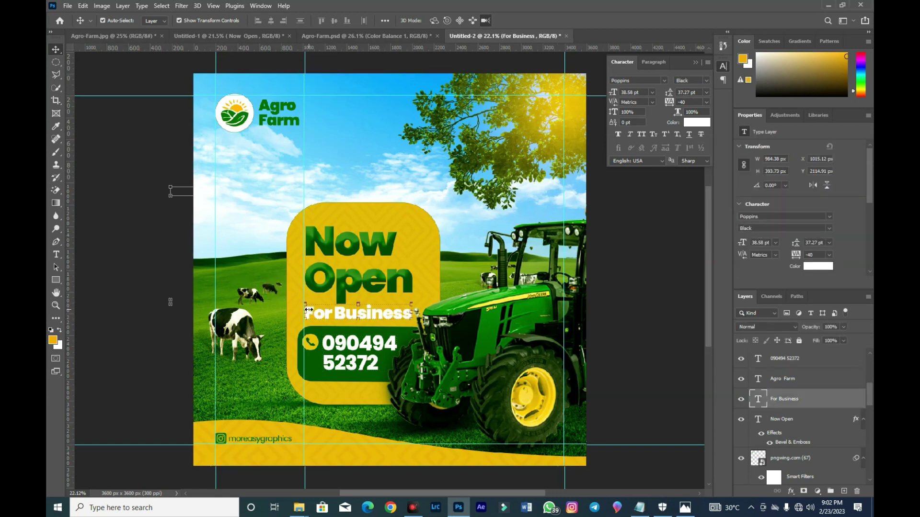
- Change the moreasygraphics text color to the dark green 004d00
click(278, 440)
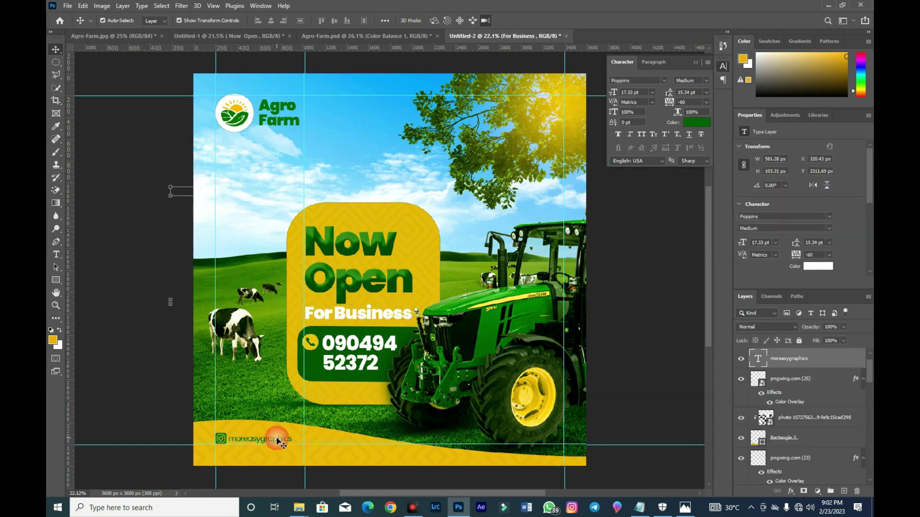
click(818, 267)
drag(643, 377, 691, 418)
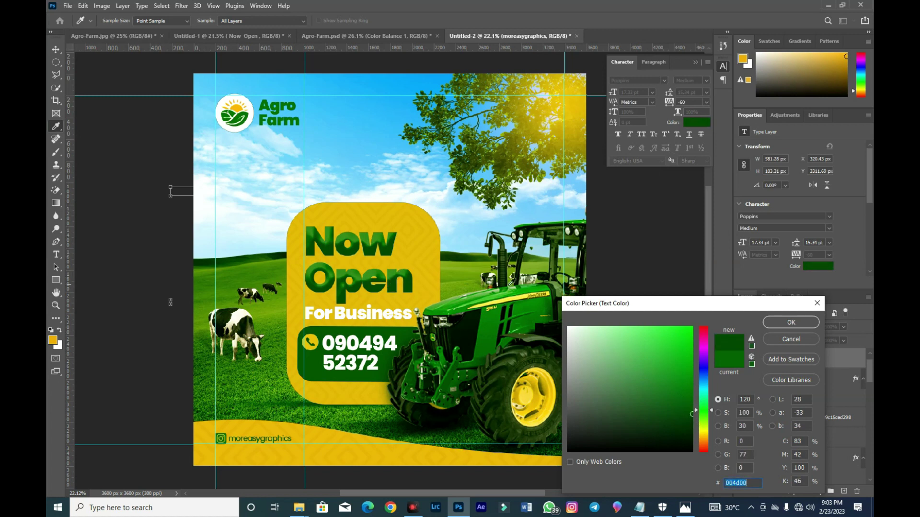
click(789, 322)
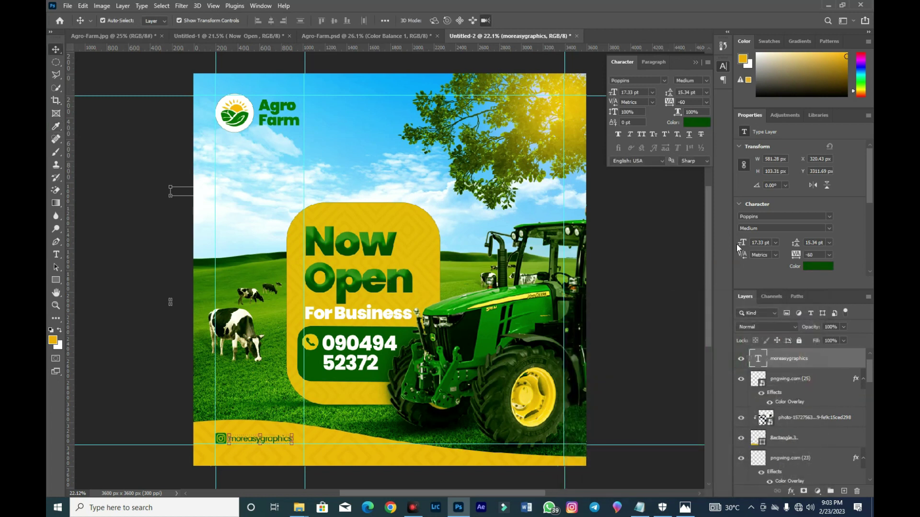
- Set the moreasygraphics text to the Poppins SemiBold weight at 14 pt
click(706, 81)
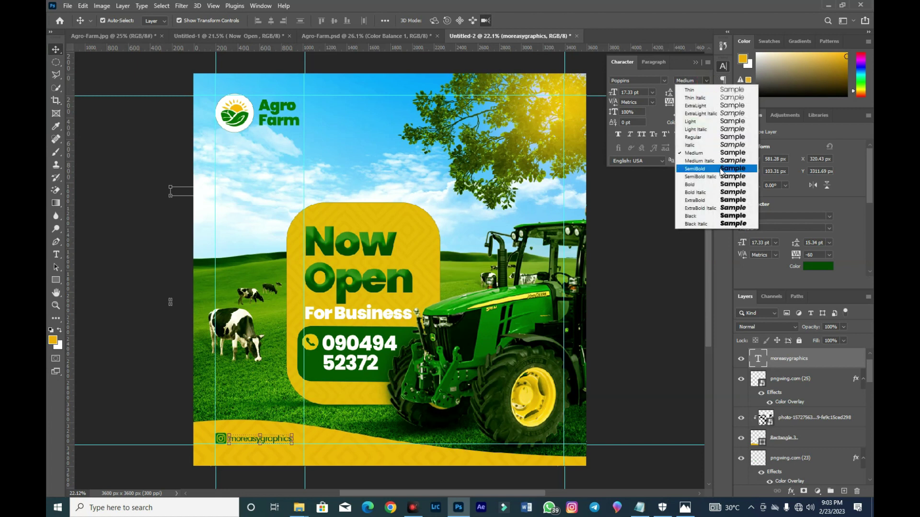
click(721, 171)
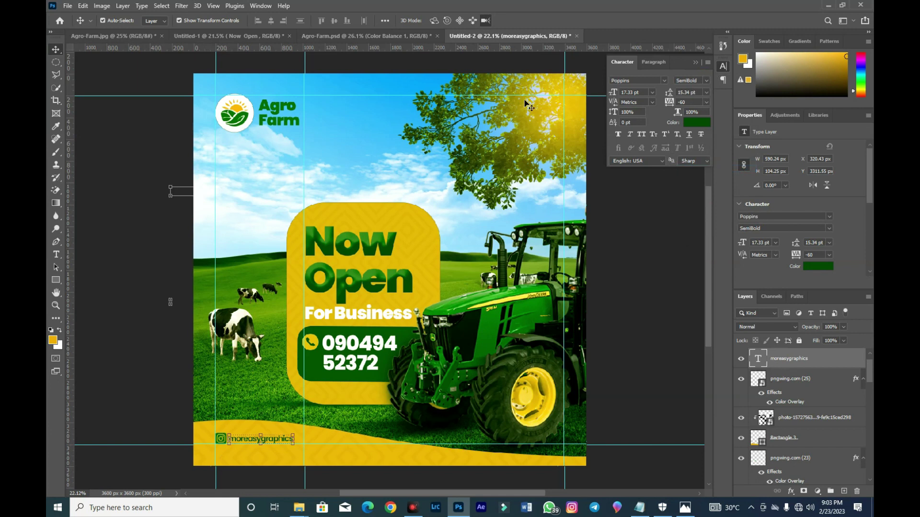
key(Down)
key(Down)
key(Down)
key(Down)
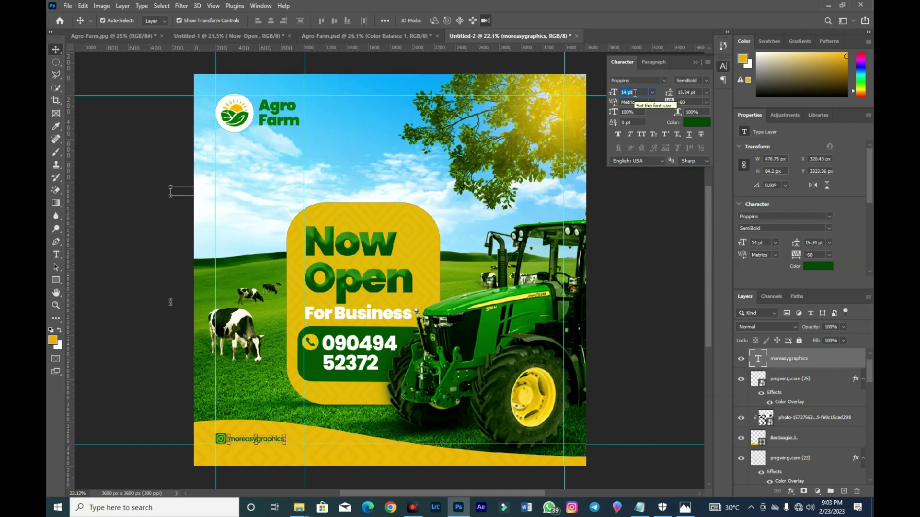
key(Return)
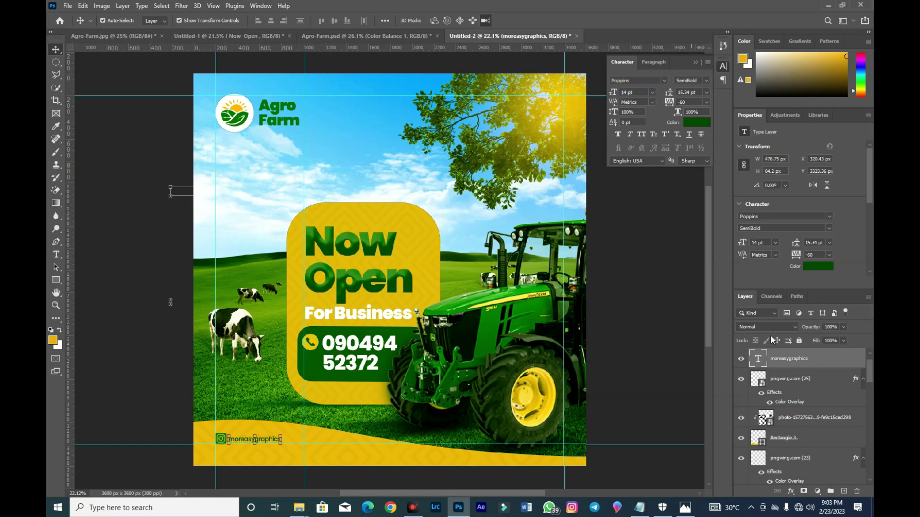
- Scale the Instagram icon to about 70 px square against the left and bottom margin guides, and move the moreasygraphics text closer to it
click(775, 382)
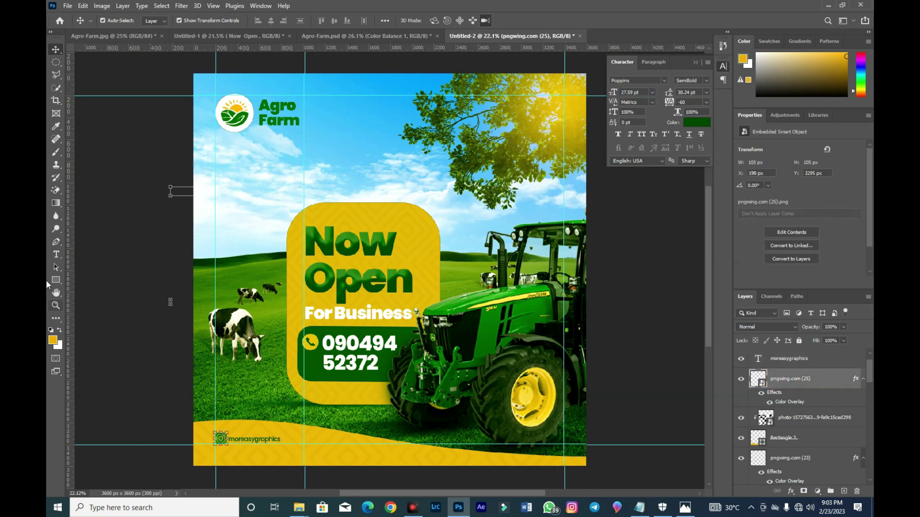
click(56, 305)
drag(205, 422, 253, 459)
click(56, 49)
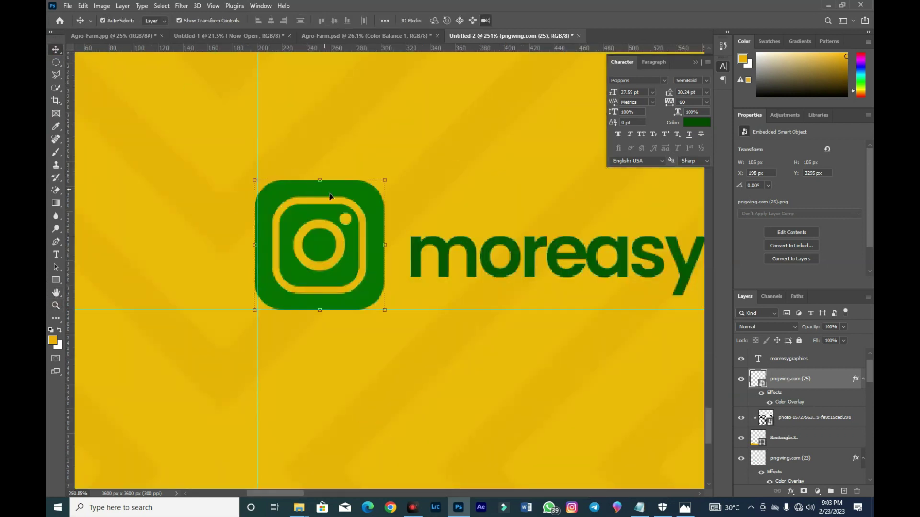
drag(387, 177, 364, 211)
drag(357, 245, 334, 268)
key(Return)
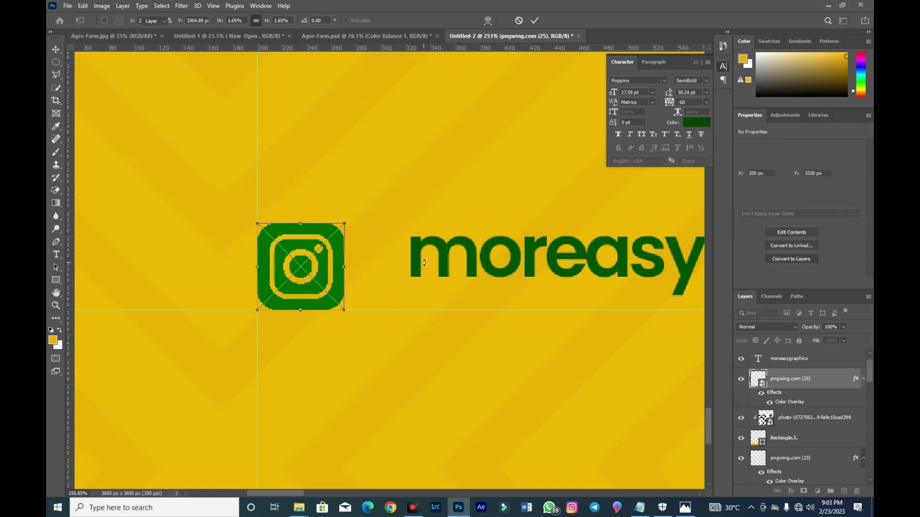
drag(418, 270, 374, 277)
- Change the Instagram icon's Color Overlay to the dark green sampled from the moreasygraphics text
double_click(782, 404)
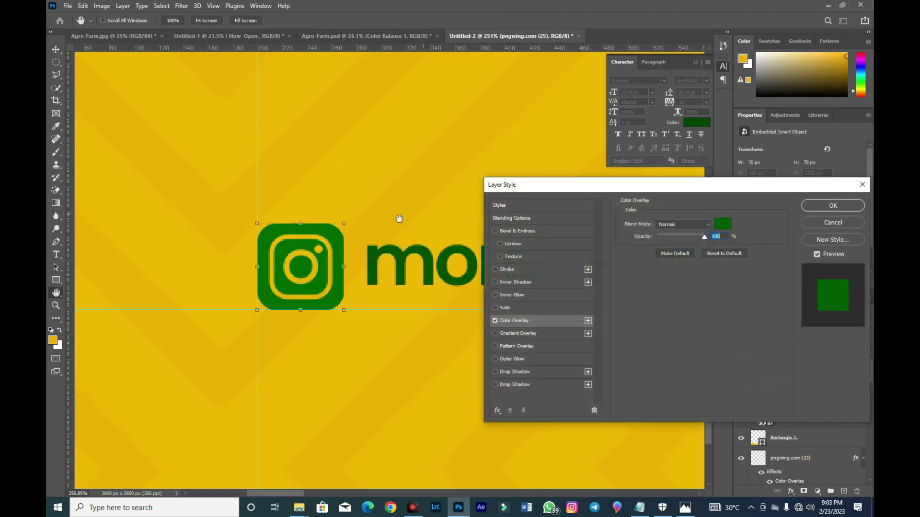
click(722, 224)
click(422, 281)
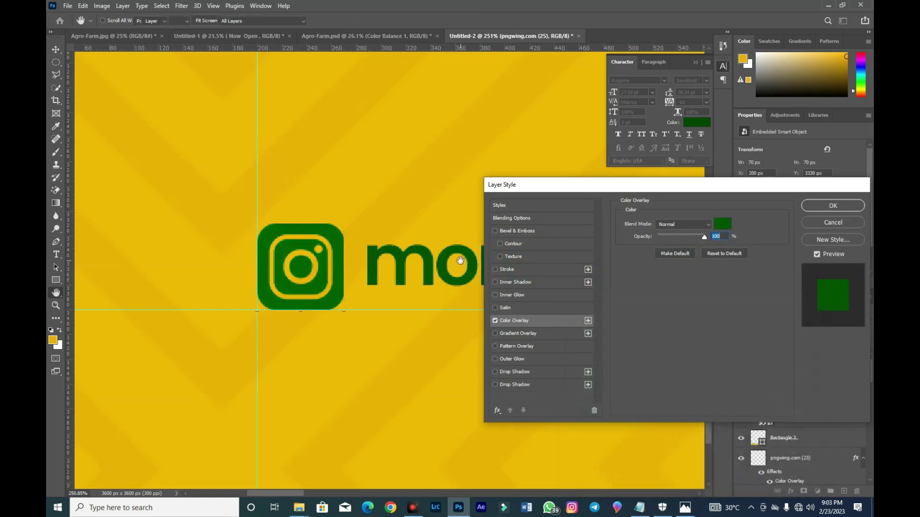
key(Return)
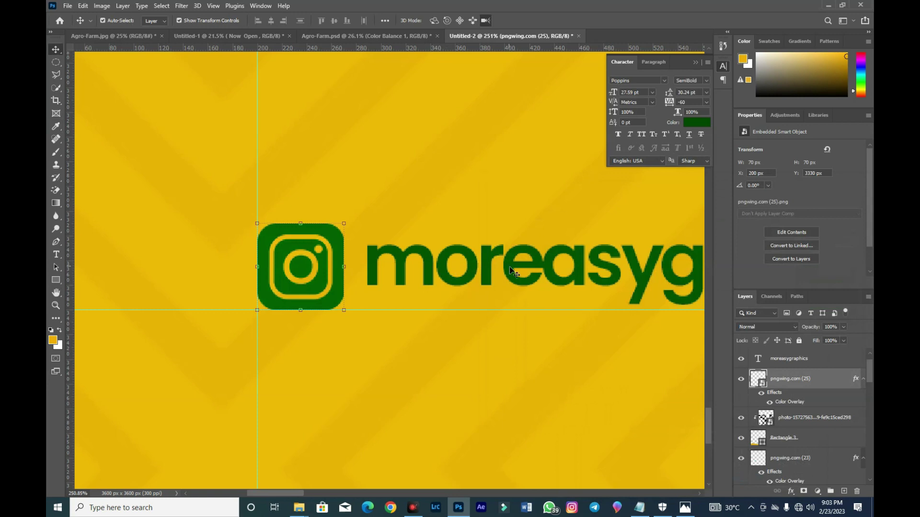
key(ctrl)
key(ctrl+0)
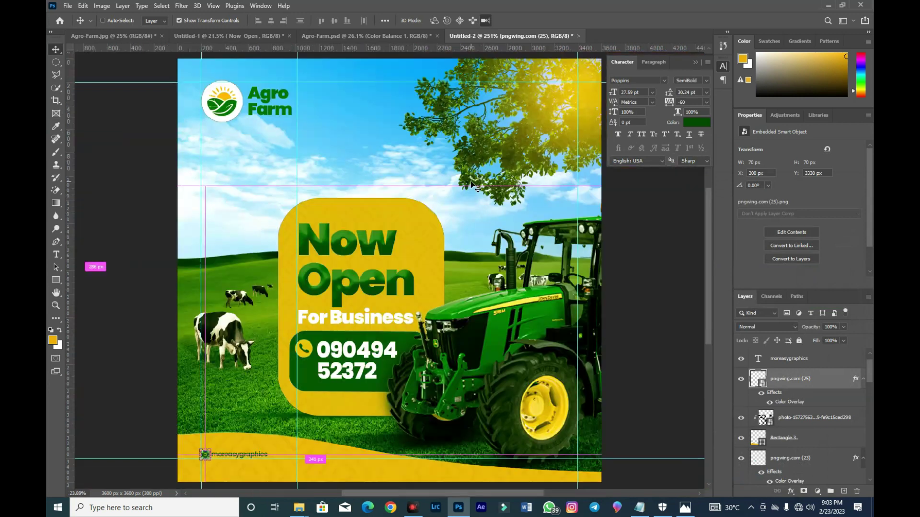
click(640, 262)
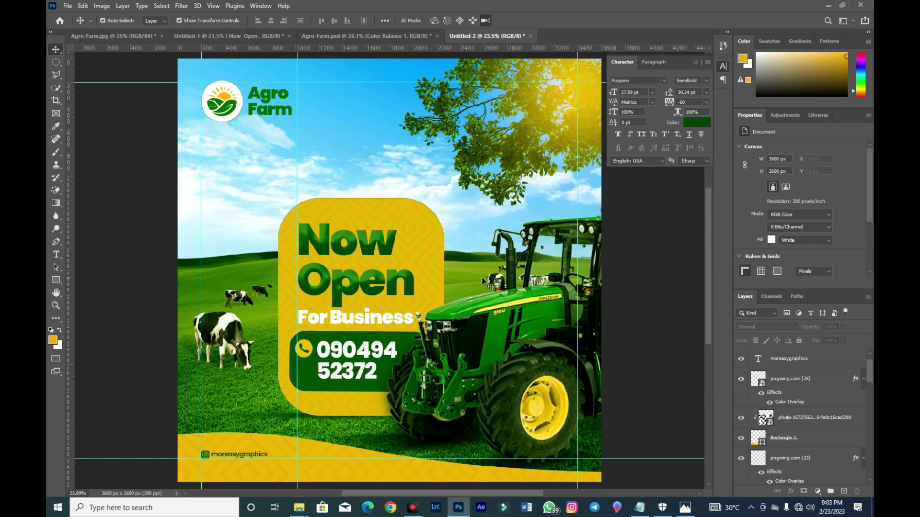
- Set the exposure of the field's Exposure 1 adjustment to -1.28 and reduce that layer's opacity to 79%
click(243, 385)
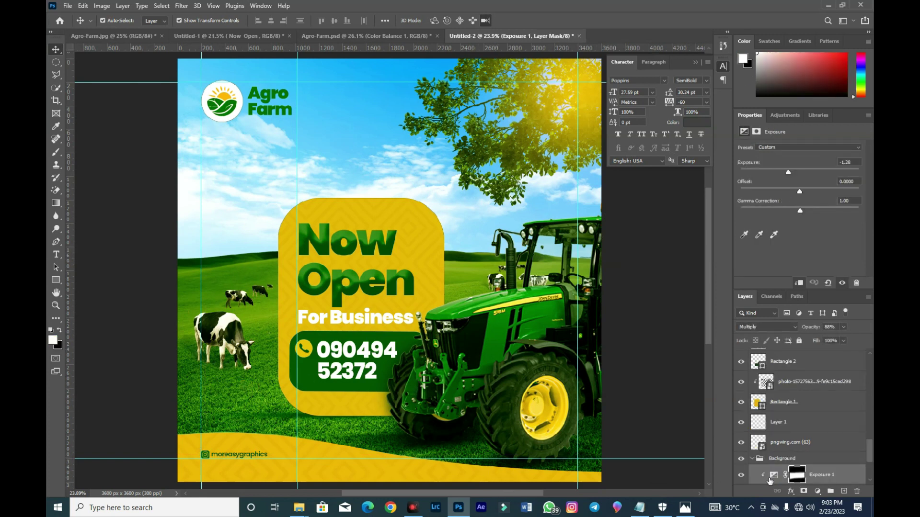
scroll(805, 453, down, 3)
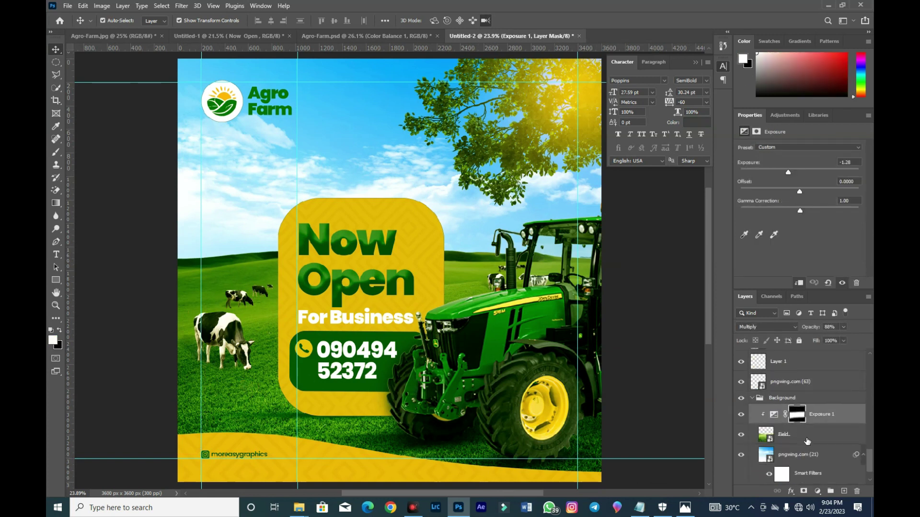
click(773, 387)
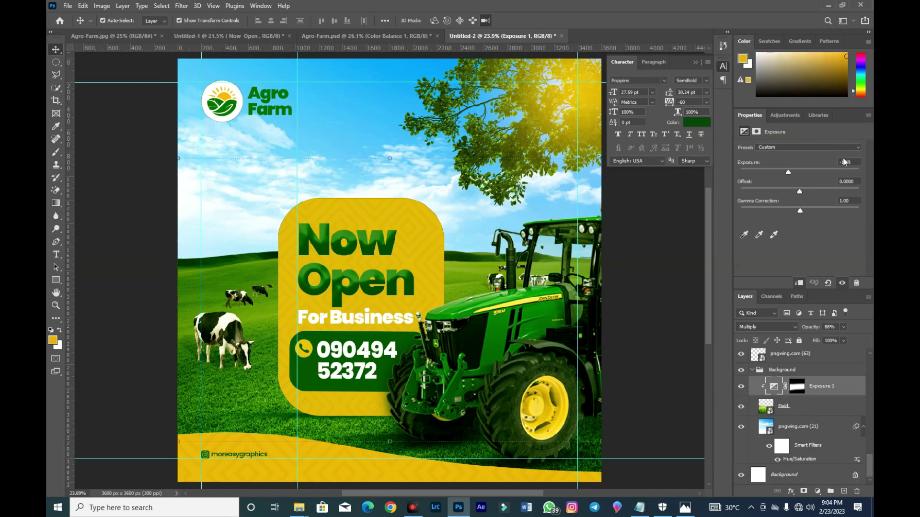
click(845, 162)
text(2.5)
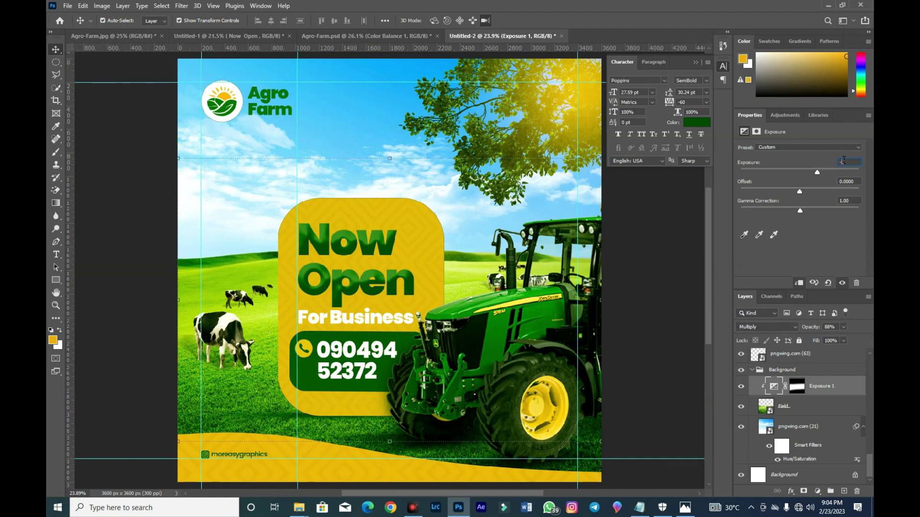
text(2.2)
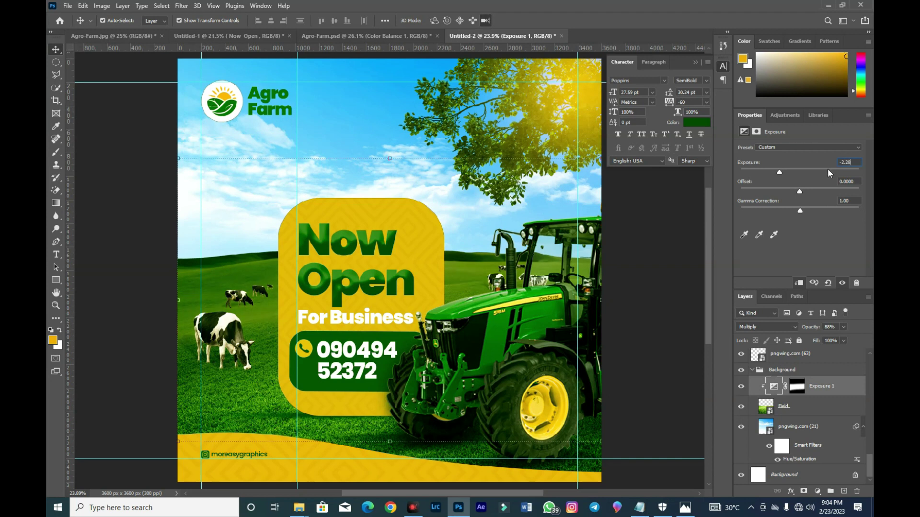
text(8)
key(Left)
key(Left)
key(Left)
key(BackSpace)
text(1)
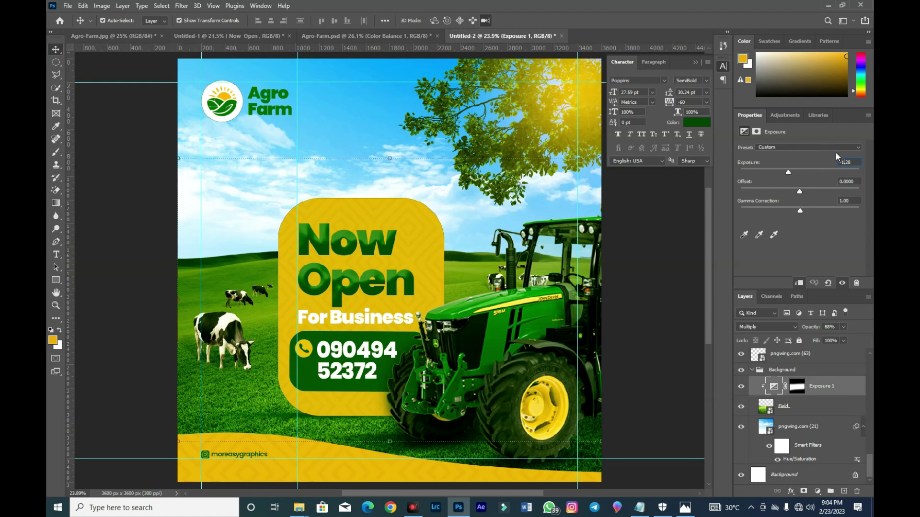
drag(814, 330, 810, 330)
- Set the midtones Yellow–Blue value of the Color Balance 1 adjustment to -27
scroll(814, 417, up, 5)
scroll(820, 426, up, 5)
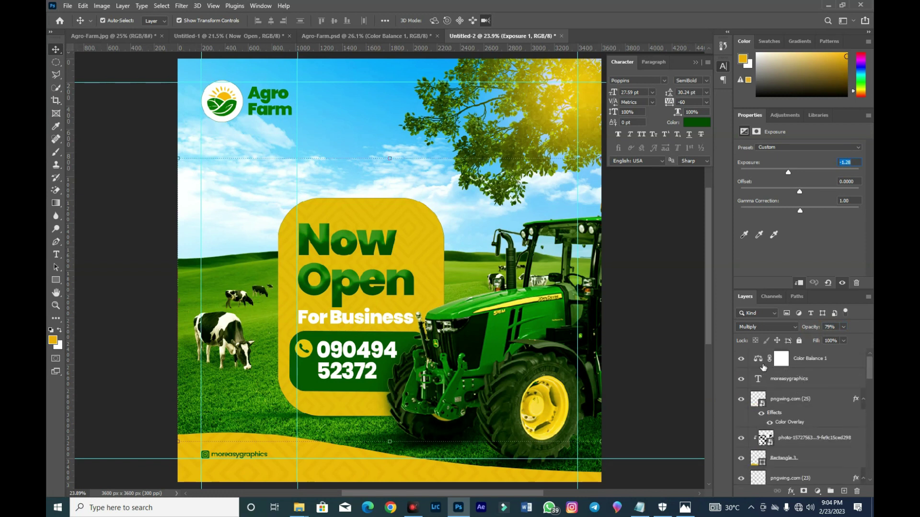
click(758, 362)
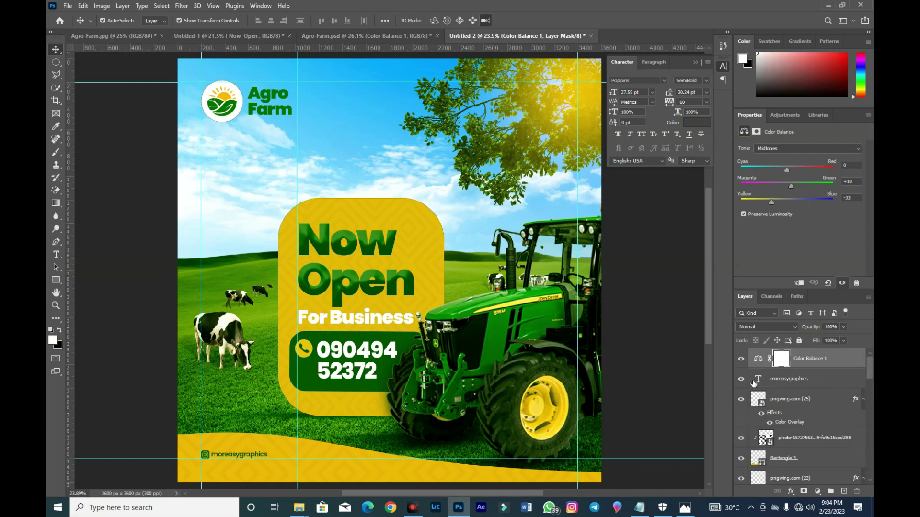
click(758, 360)
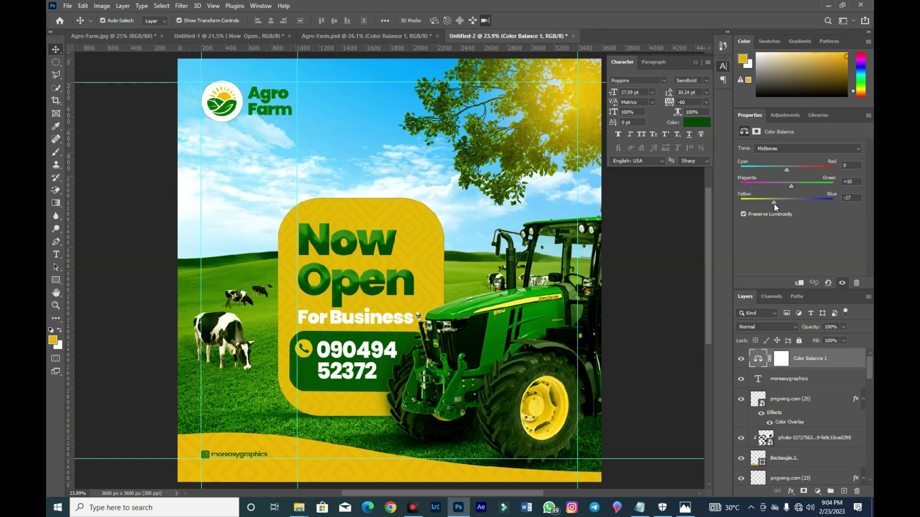
- Shift the Color Balance highlights towards yellow, slightly towards cyan and slightly towards green
click(790, 149)
click(786, 173)
drag(786, 202, 772, 205)
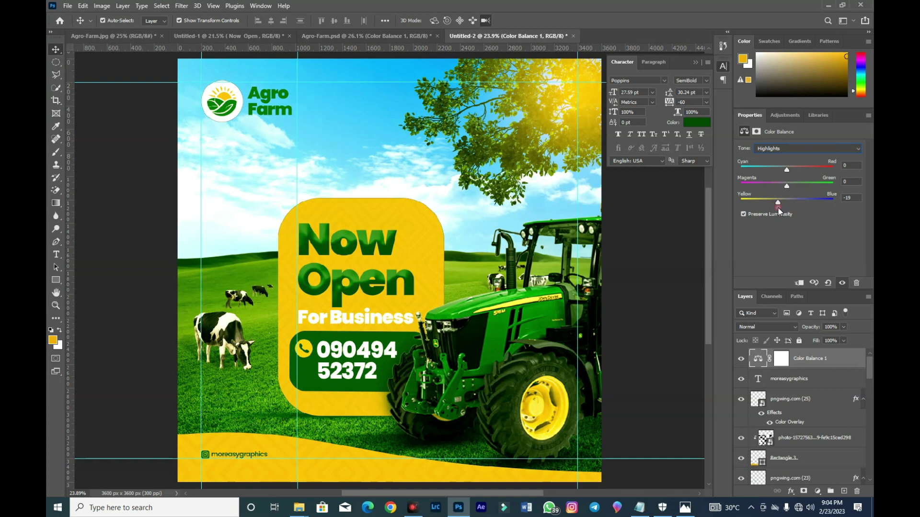
drag(788, 170, 781, 170)
drag(788, 186, 792, 188)
click(800, 359)
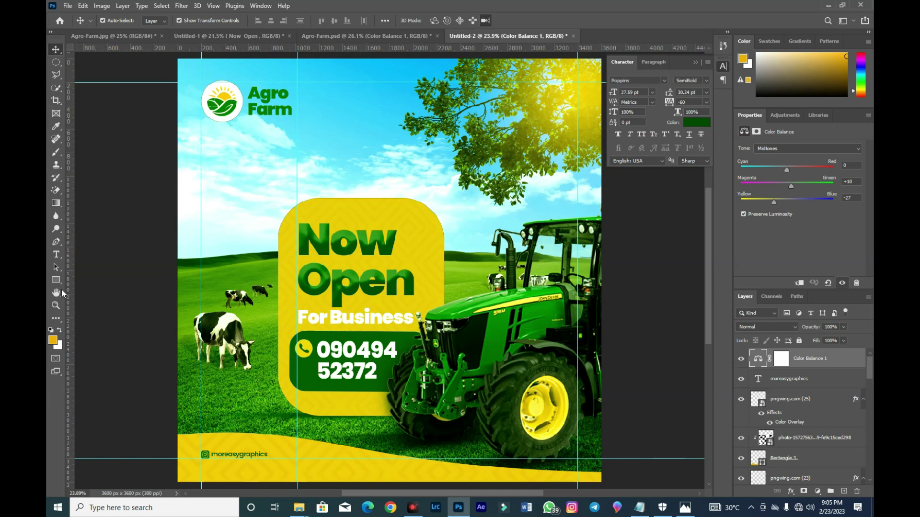
- Take the Brush tool and add a new empty layer directly above the tractor layer pngwing.com (66)
click(56, 152)
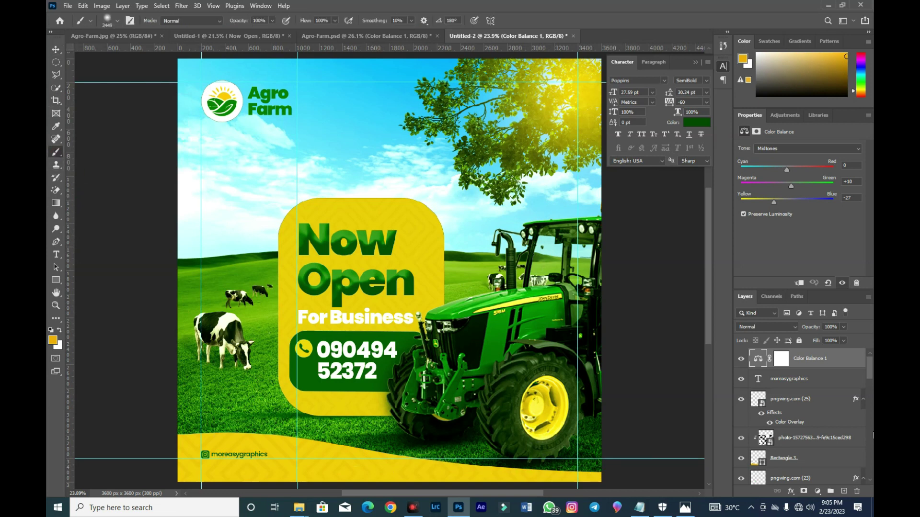
scroll(808, 443, down, 5)
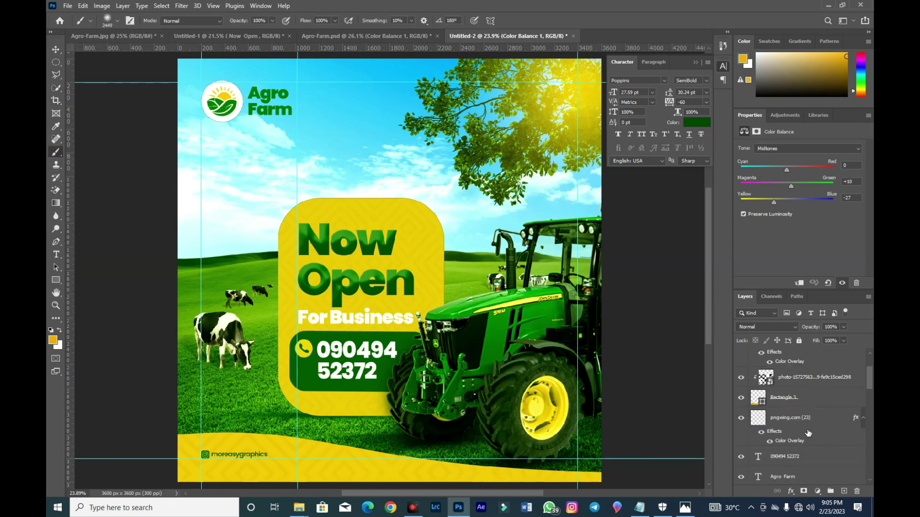
scroll(807, 443, down, 4)
click(788, 424)
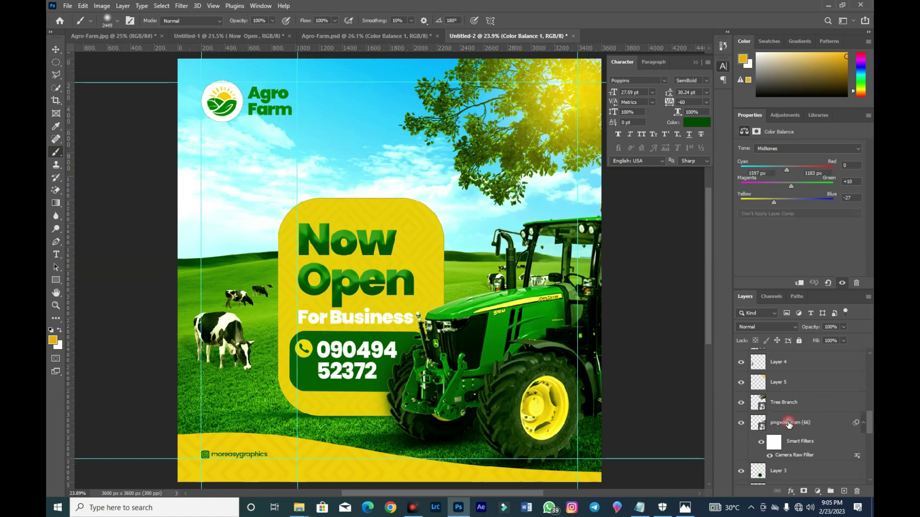
click(843, 492)
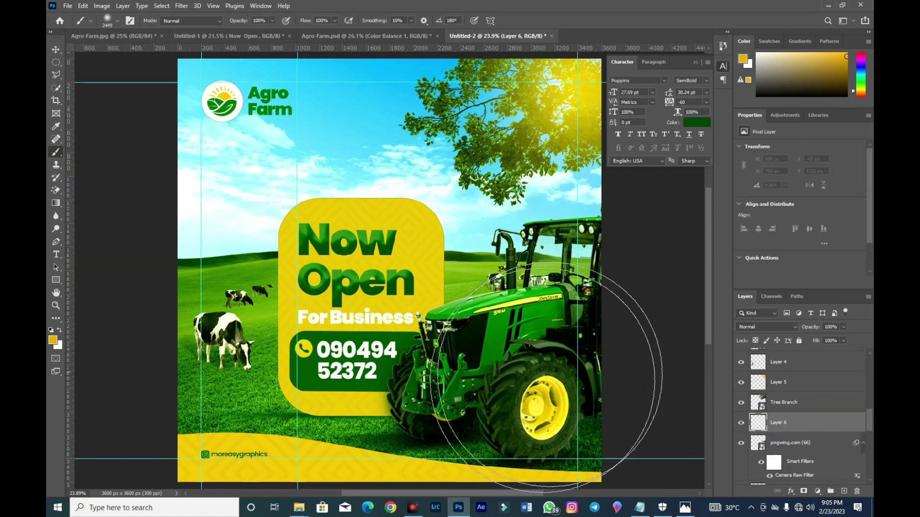
- Reduce the brush size to 900 px and set the foreground color to the dark green 005d00 sampled from the phone number panel
key(bracketleft)
key(bracketleft)
key(bracketleft)
key(bracketleft)
key(bracketleft)
key(bracketleft)
key(bracketleft)
key(bracketleft)
key(bracketleft)
key(bracketleft)
key(bracketleft)
key(bracketleft)
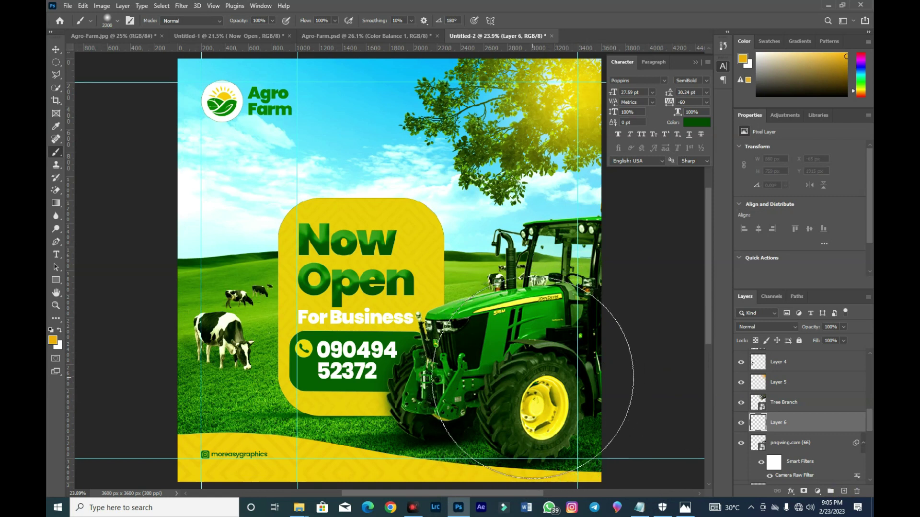
key(bracketleft)
key(bracketleft)
key(bracketleft)
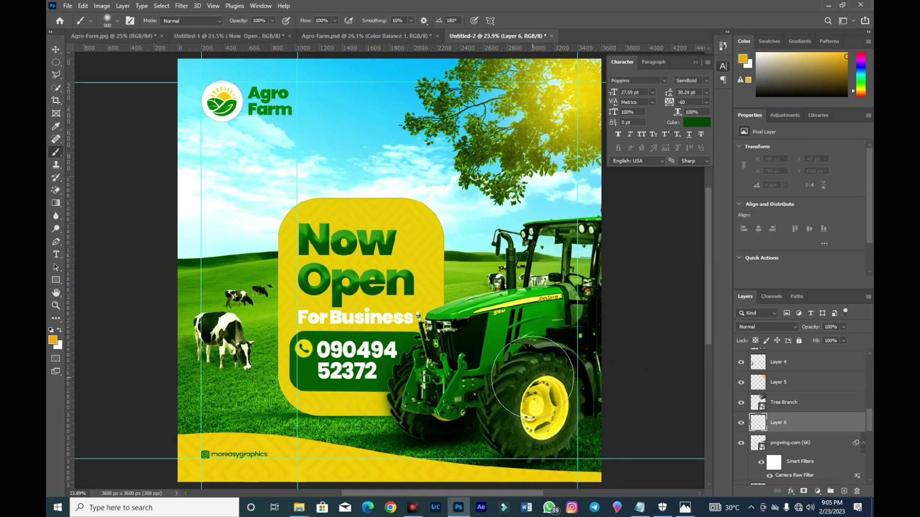
click(53, 340)
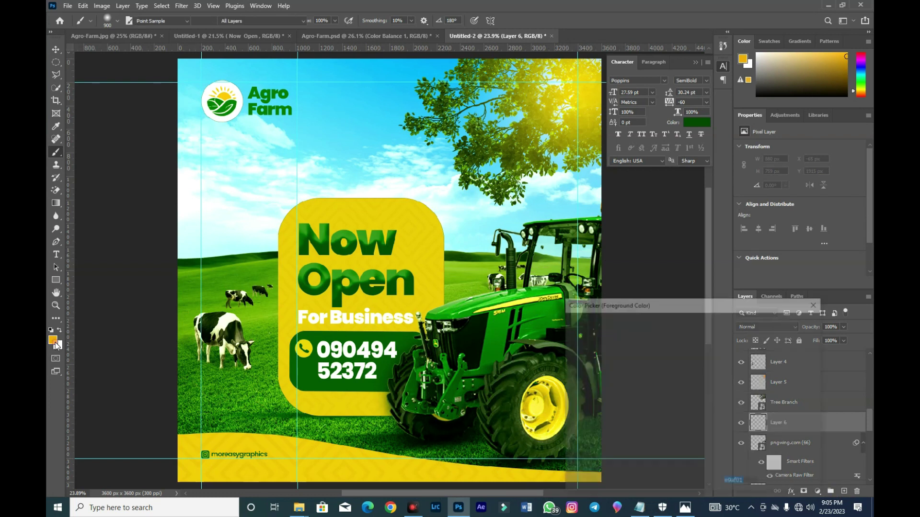
click(384, 380)
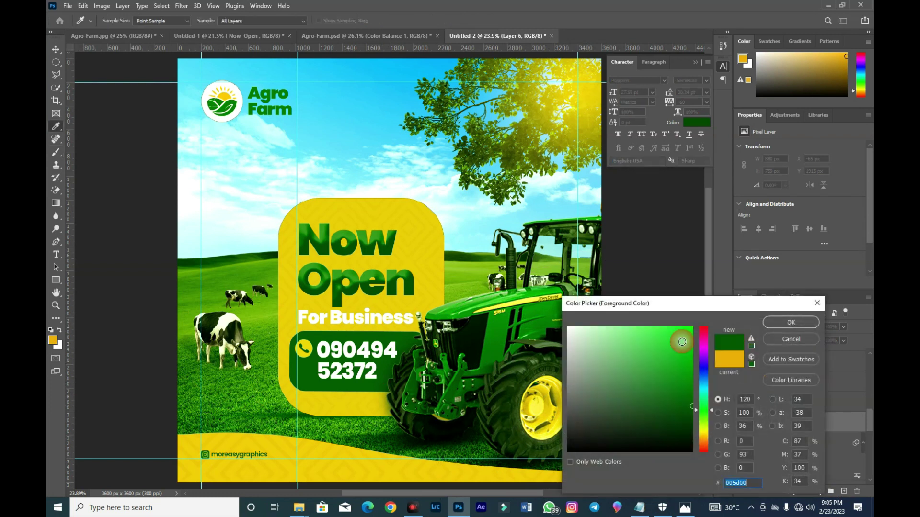
click(791, 323)
- Paint soft dark green shading on the new layer across the grass and tractor wheels just above the yellow wave footer
mouse_move(616, 467)
mouse_down()
mouse_move(517, 460)
mouse_move(273, 484)
mouse_up()
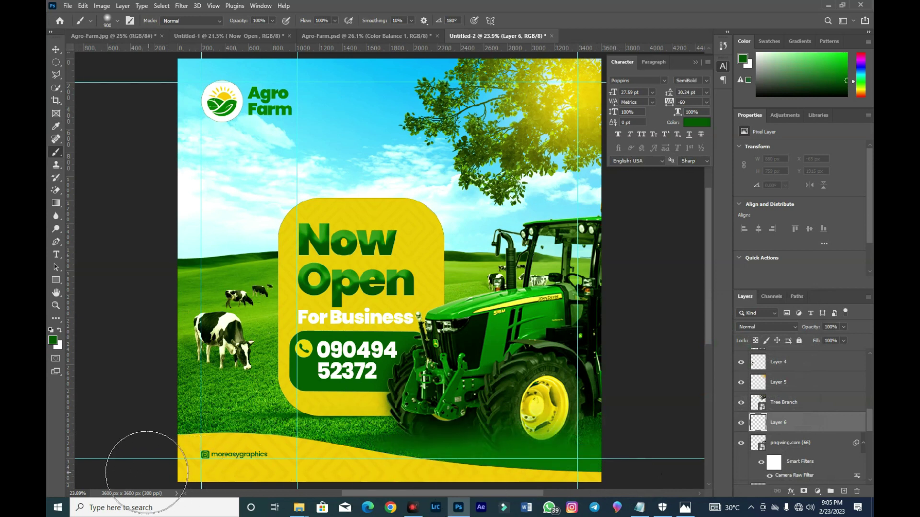
mouse_move(205, 458)
mouse_down()
mouse_move(382, 489)
mouse_move(498, 487)
mouse_move(601, 502)
mouse_up()
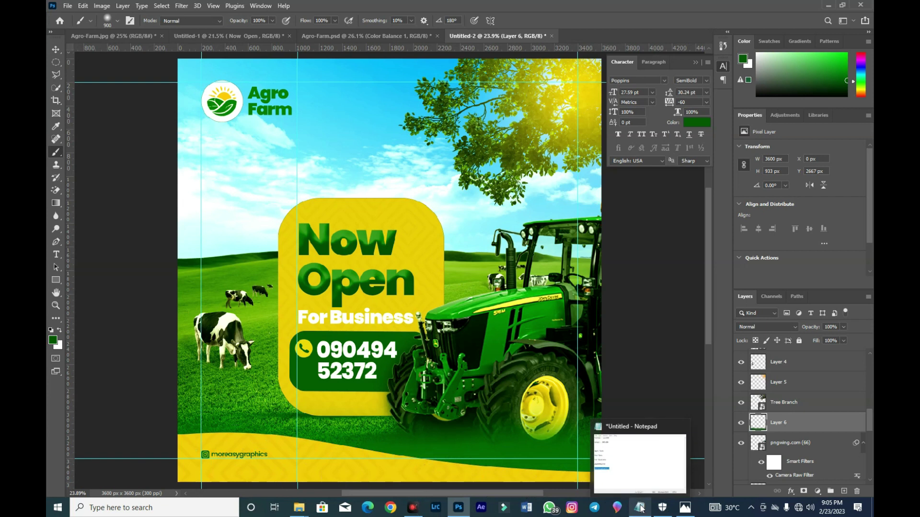
key(ctrl+z)
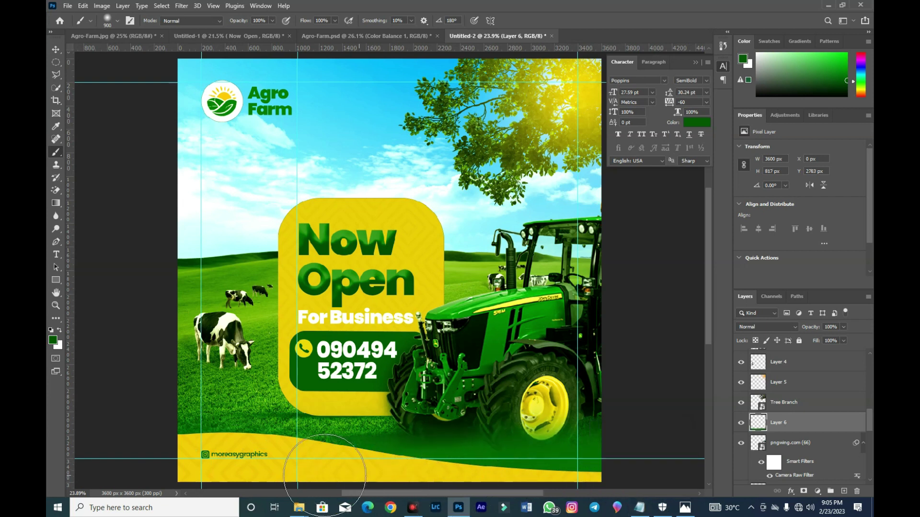
drag(144, 478, 541, 472)
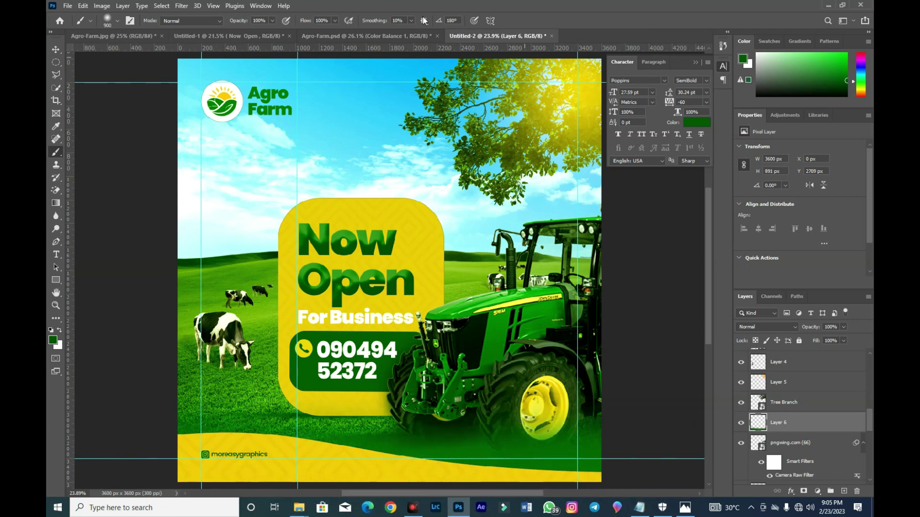
click(57, 52)
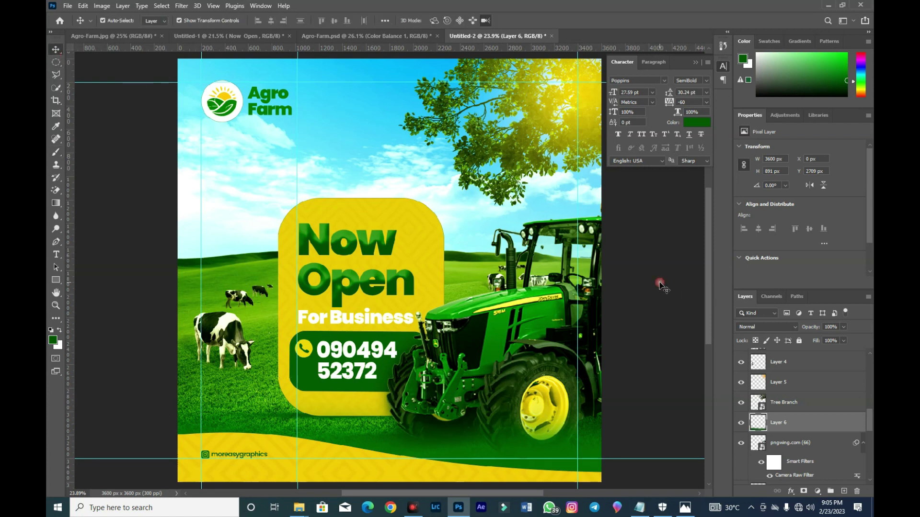
- Raise the opacity of the Soft Light pattern photo on the yellow rounded panel to 10%
click(575, 96)
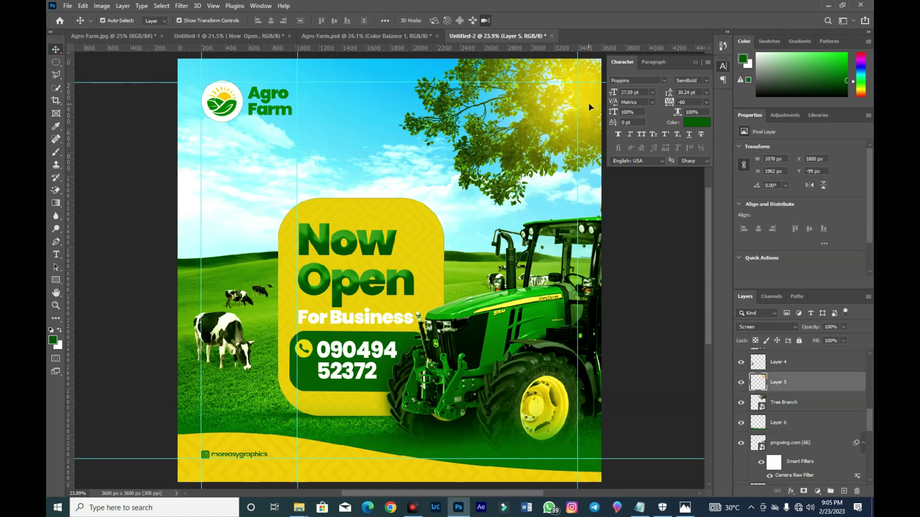
click(428, 245)
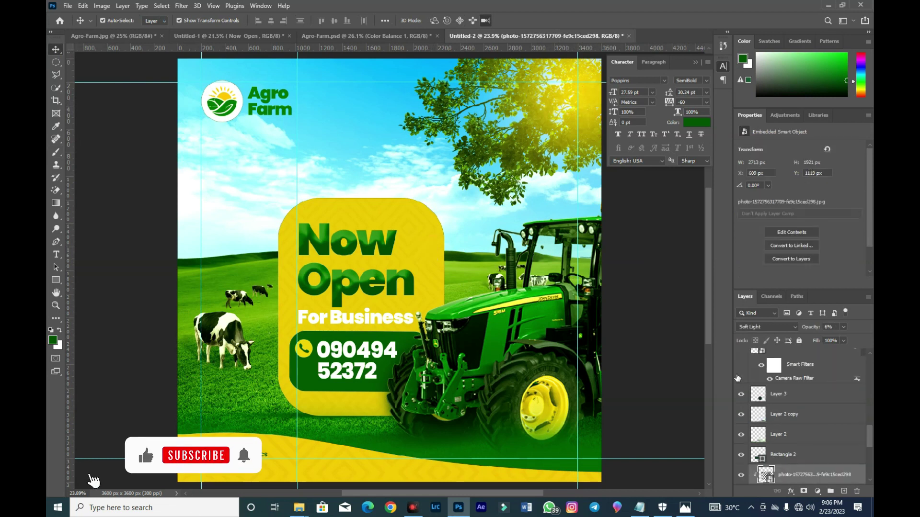
drag(816, 327, 831, 325)
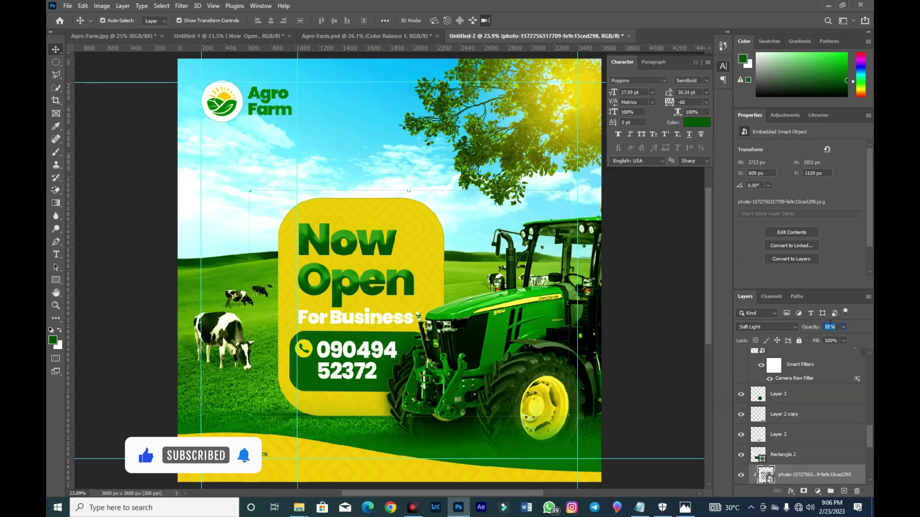